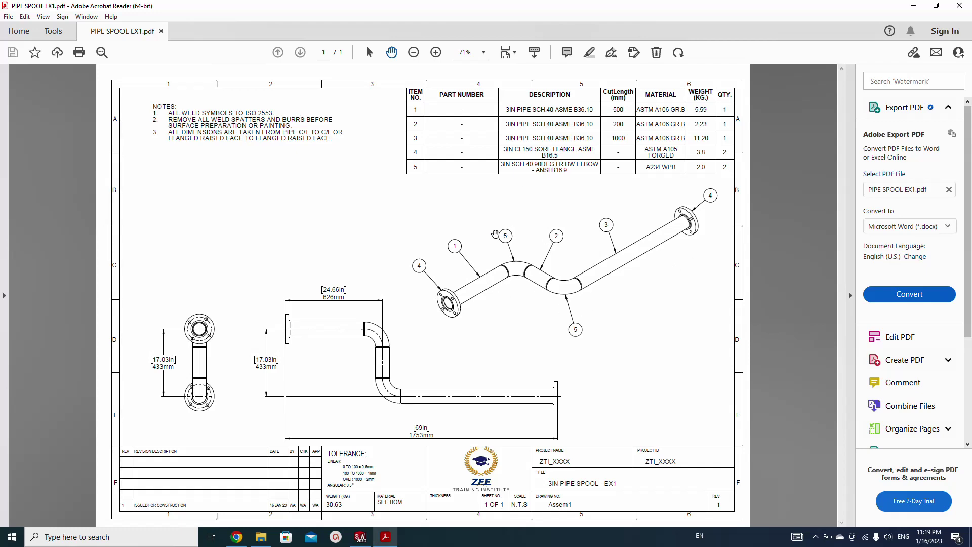
Pan and zoom around the PIPE SPOOL EX1 drawing to examine the five-item parts table.
ctrl+scroll(487, 288, up, 4)
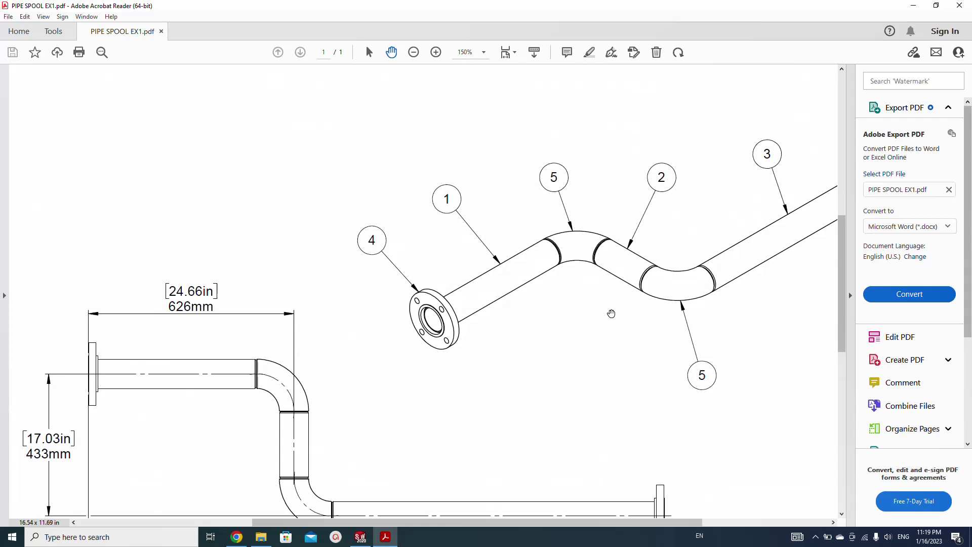
mouse_move(611, 313)
mouse_down()
mouse_move(503, 365)
mouse_move(352, 340)
mouse_up()
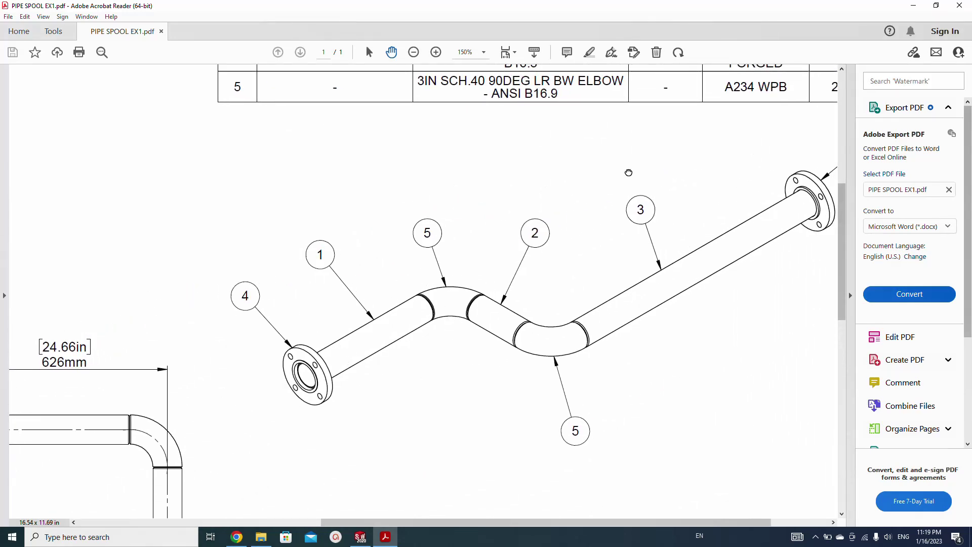
mouse_move(628, 173)
mouse_down()
mouse_move(521, 290)
mouse_move(522, 335)
mouse_up()
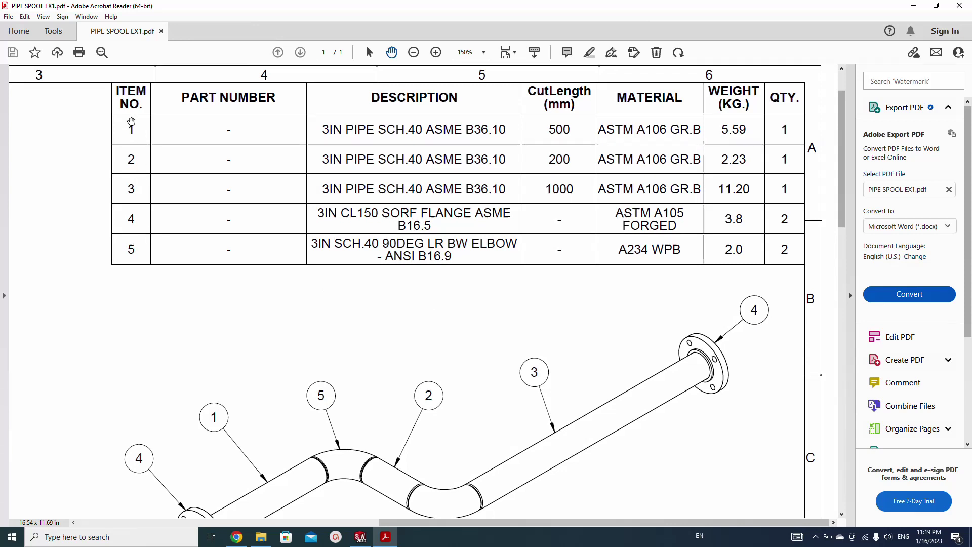
drag(350, 348, 353, 301)
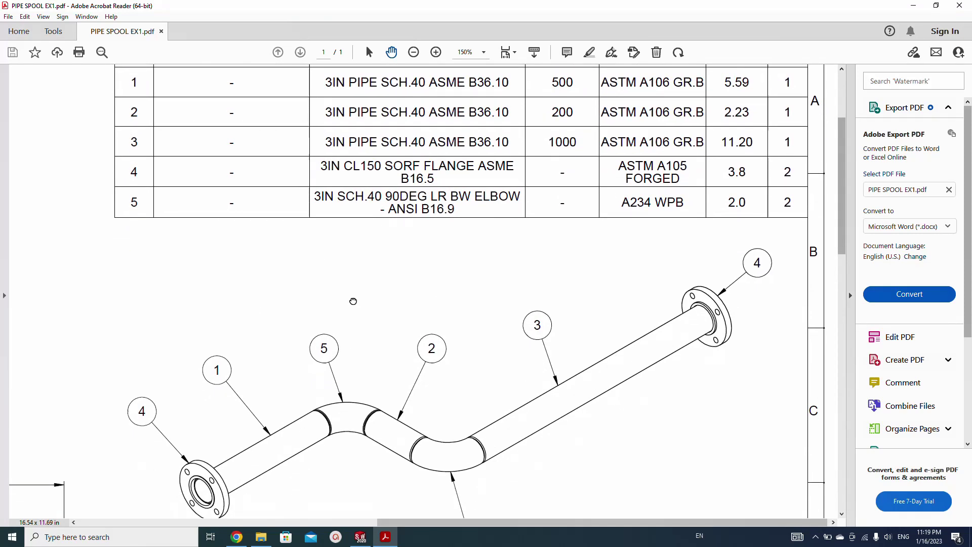
ctrl+scroll(354, 303, down, 1)
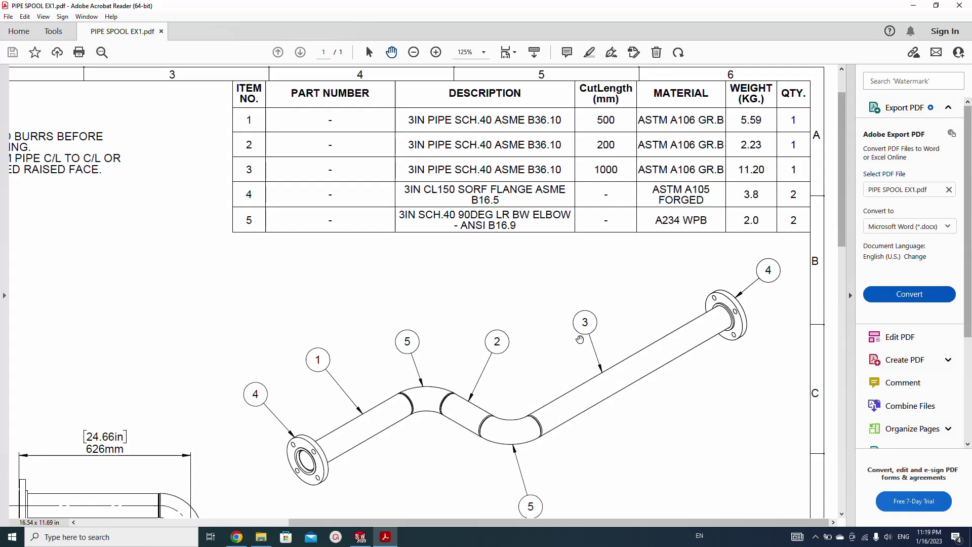
scroll(561, 285, up, 2)
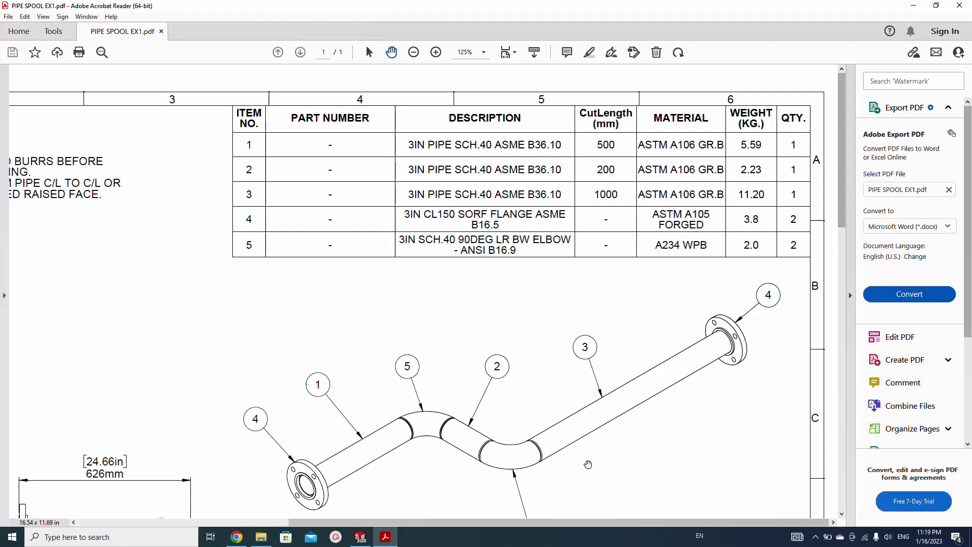
scroll(624, 423, down, 4)
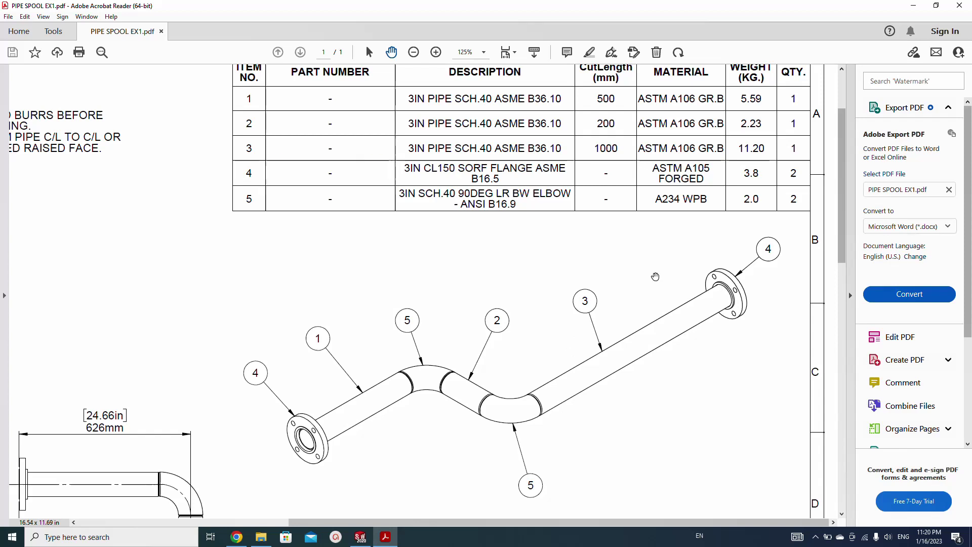
Pan across the zone numbers, front, side and end views and title block, then zoom back out.
drag(636, 263, 635, 291)
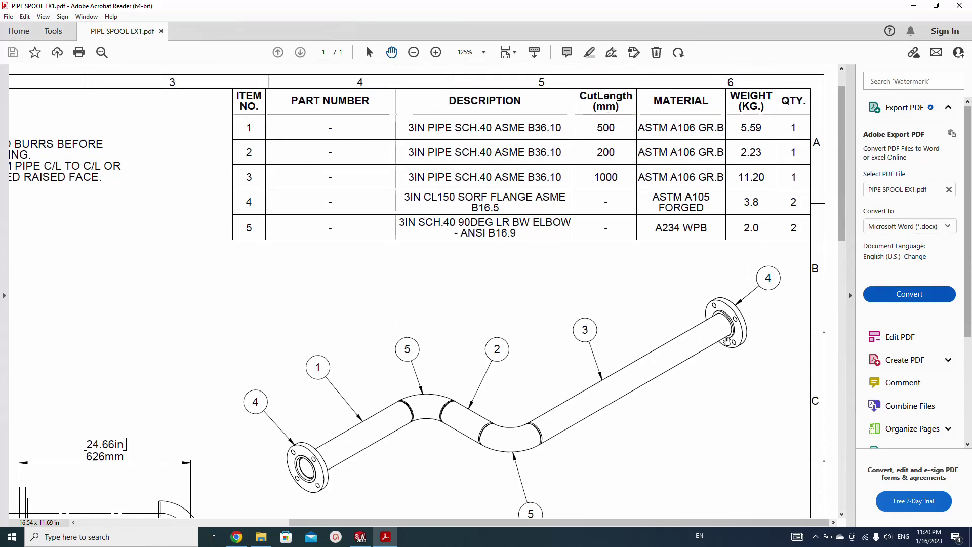
mouse_move(413, 454)
mouse_down()
mouse_move(416, 321)
mouse_move(377, 236)
mouse_up()
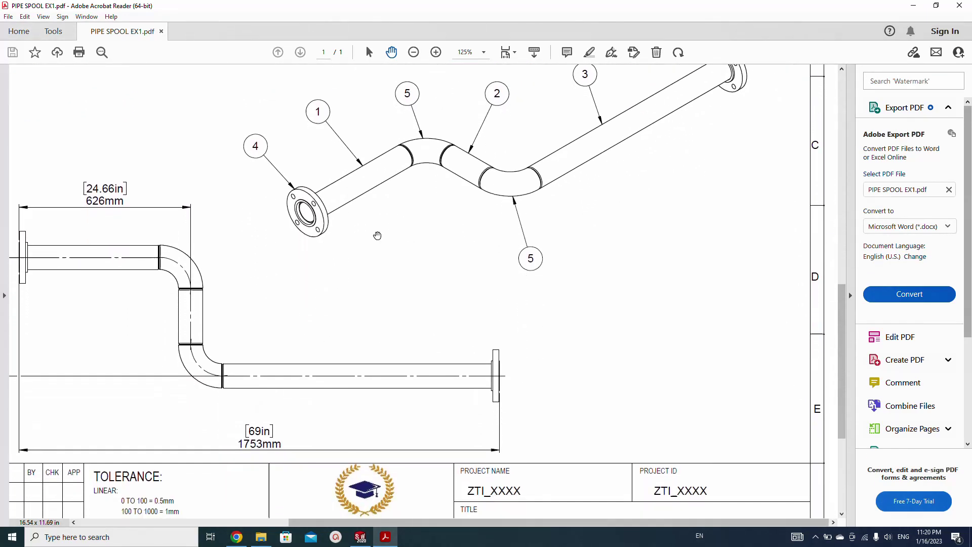
mouse_move(346, 305)
mouse_down()
mouse_move(418, 285)
mouse_move(581, 283)
mouse_up()
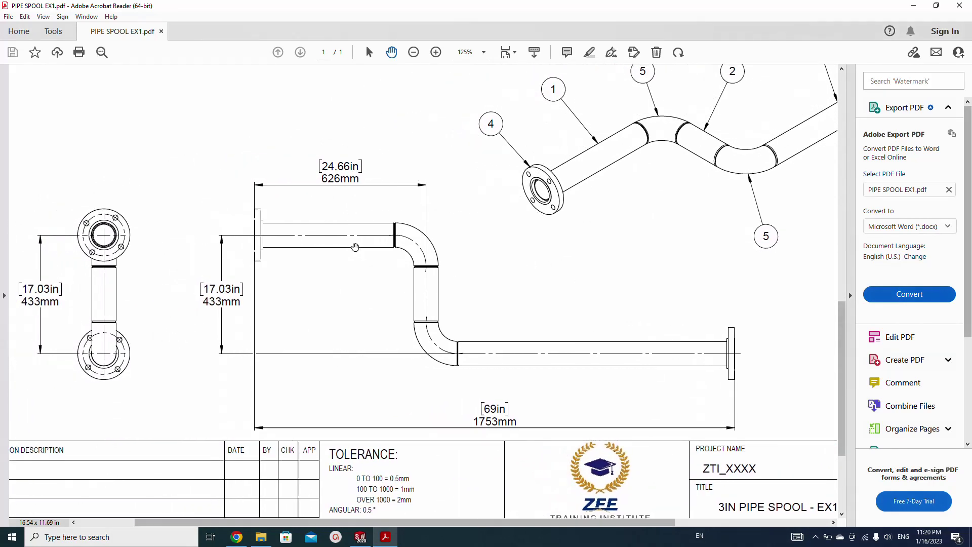
drag(369, 317, 456, 319)
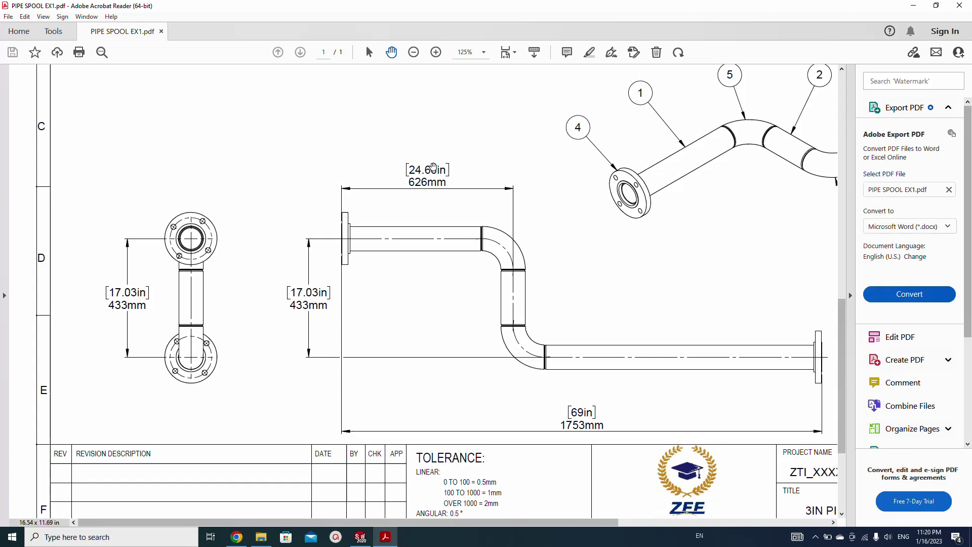
drag(442, 167, 442, 269)
scroll(455, 293, up, 4)
scroll(453, 106, down, 5)
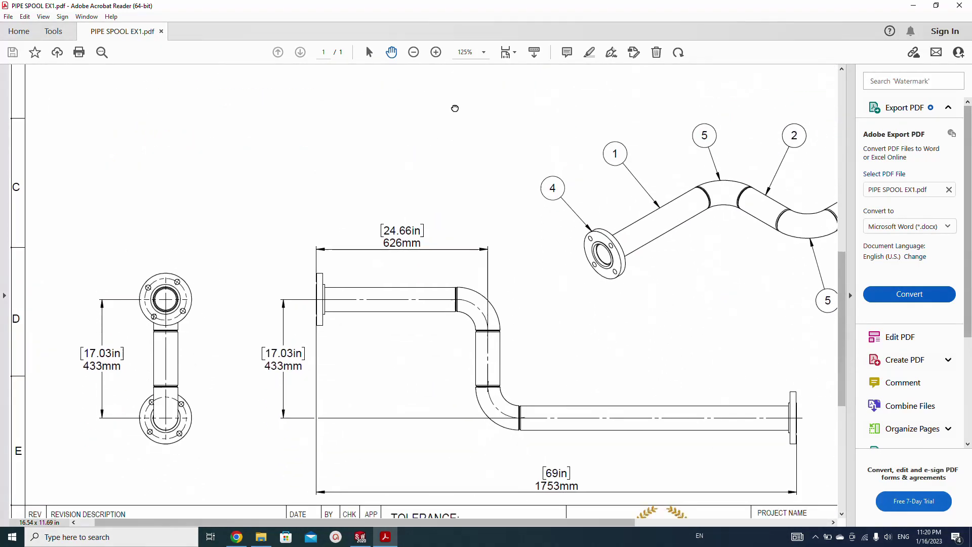
ctrl+scroll(516, 277, down, 1)
ctrl+scroll(516, 278, down, 3)
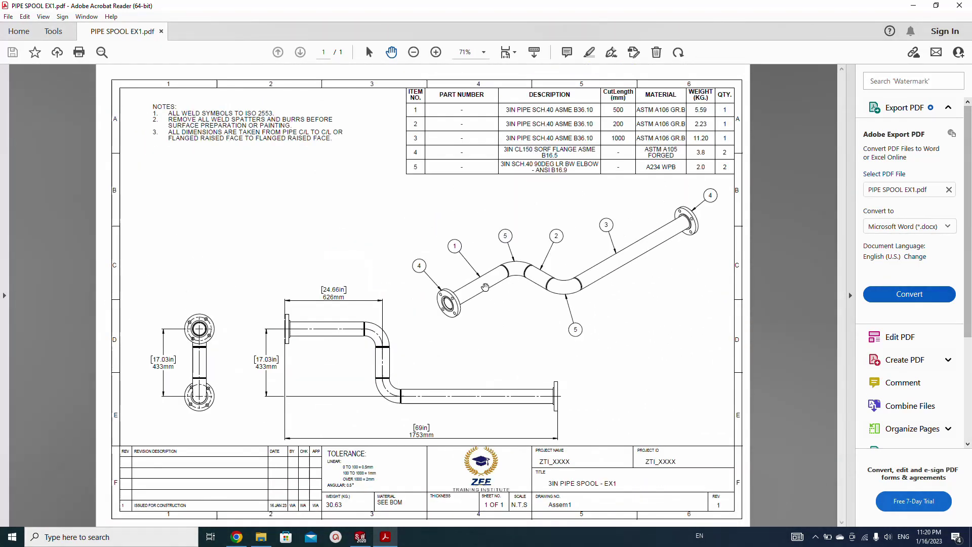
click(360, 537)
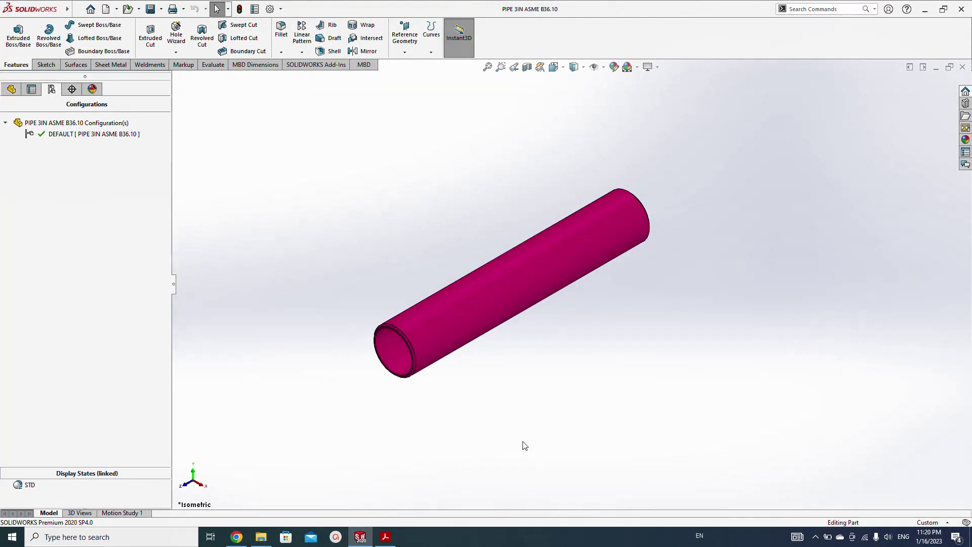
click(261, 537)
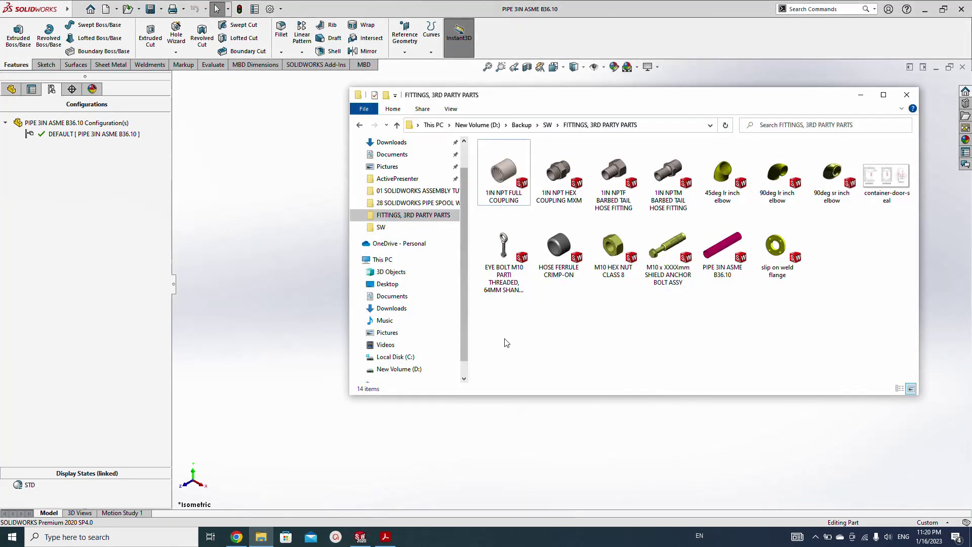
click(720, 252)
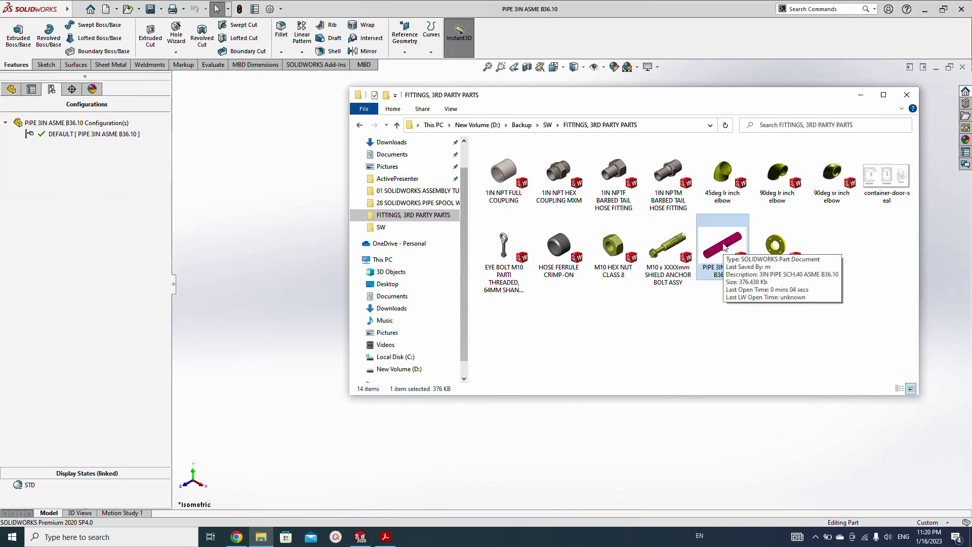
click(721, 178)
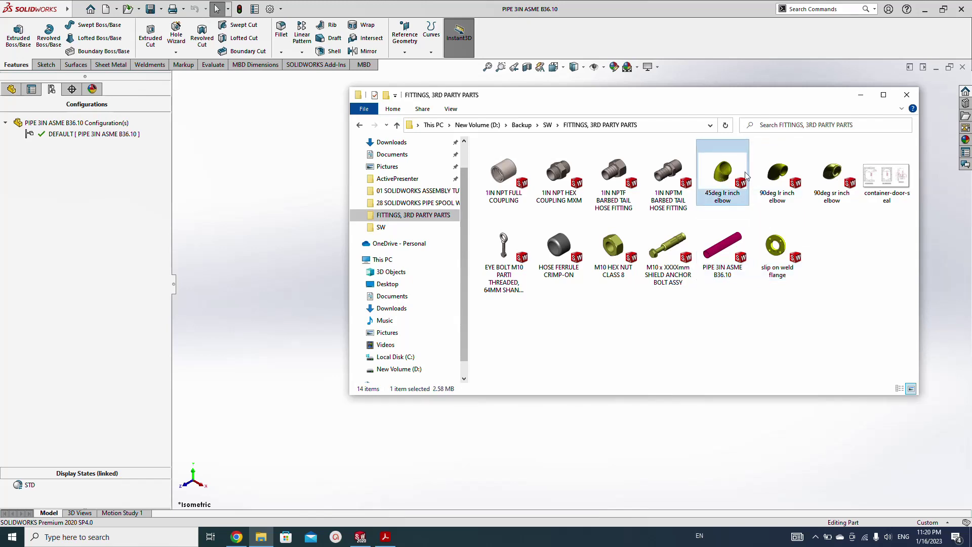
click(772, 177)
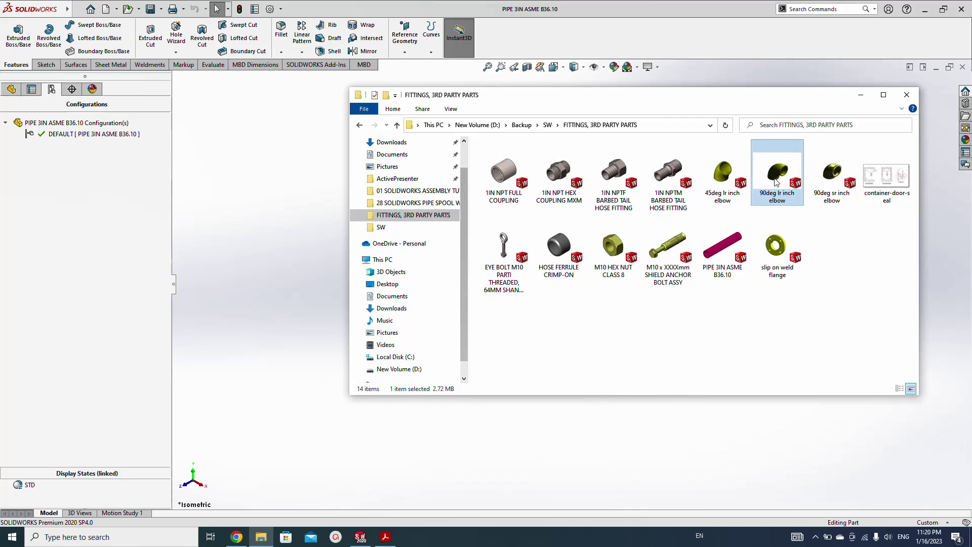
ctrl+click(775, 246)
ctrl+click(722, 245)
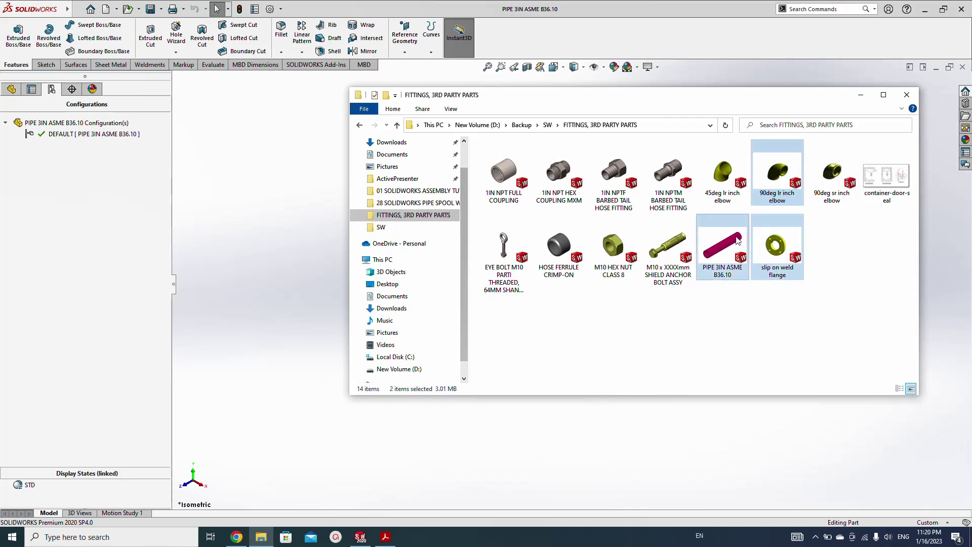
click(848, 315)
Inspect the pipe part's extrude and chamfer features in the feature tree.
click(262, 217)
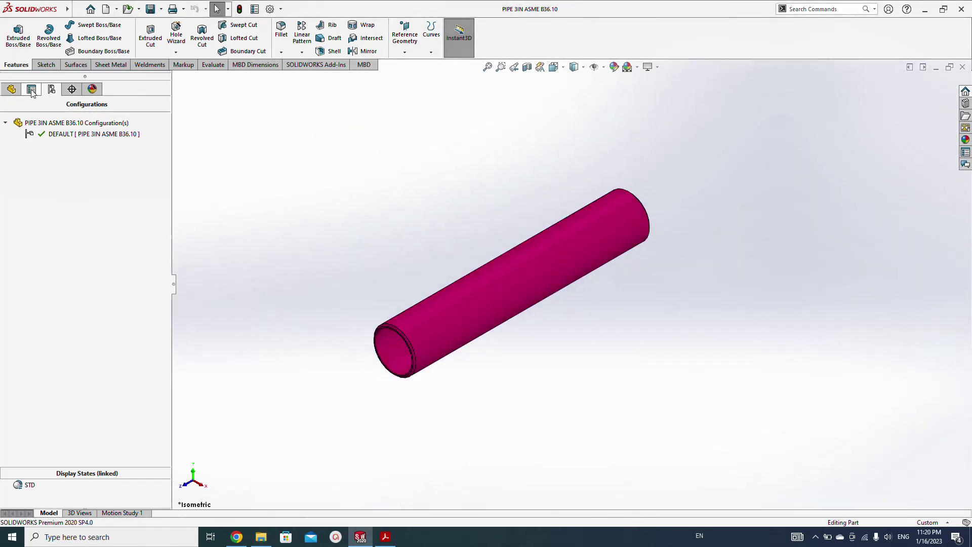
click(12, 89)
click(45, 237)
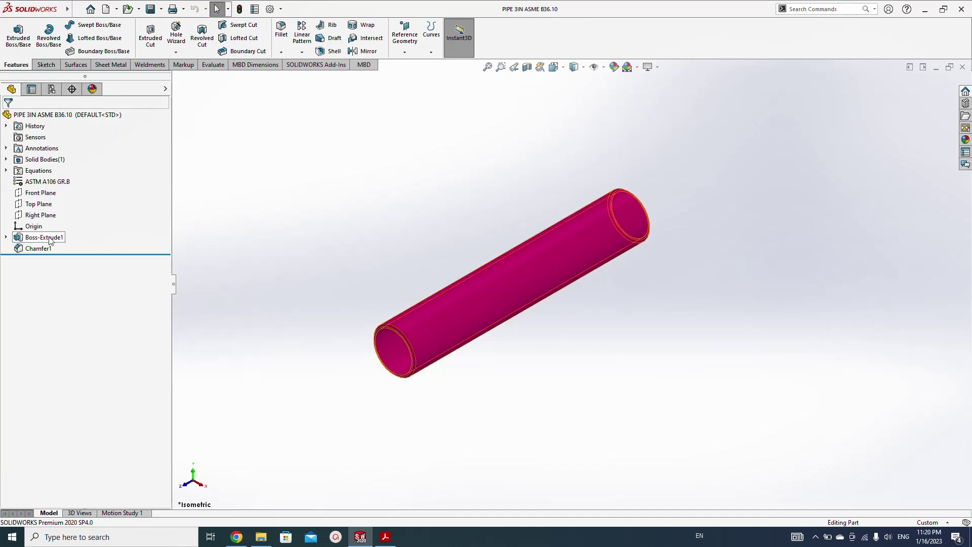
middle_drag(323, 268, 340, 317)
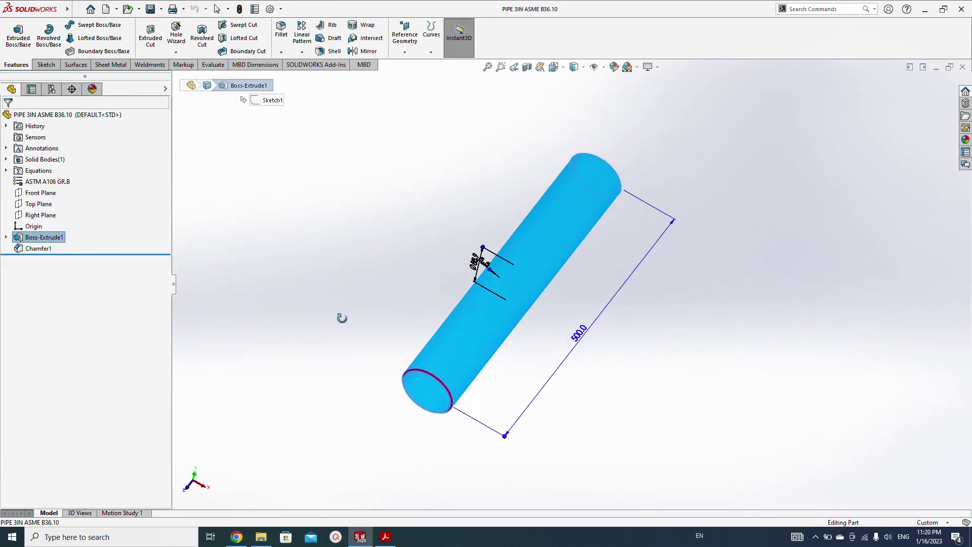
click(325, 236)
click(96, 249)
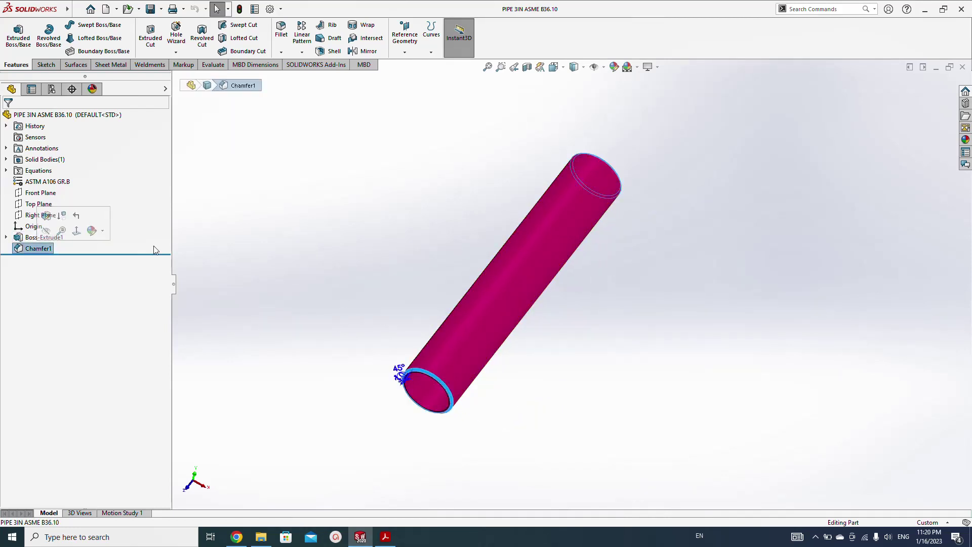
click(332, 262)
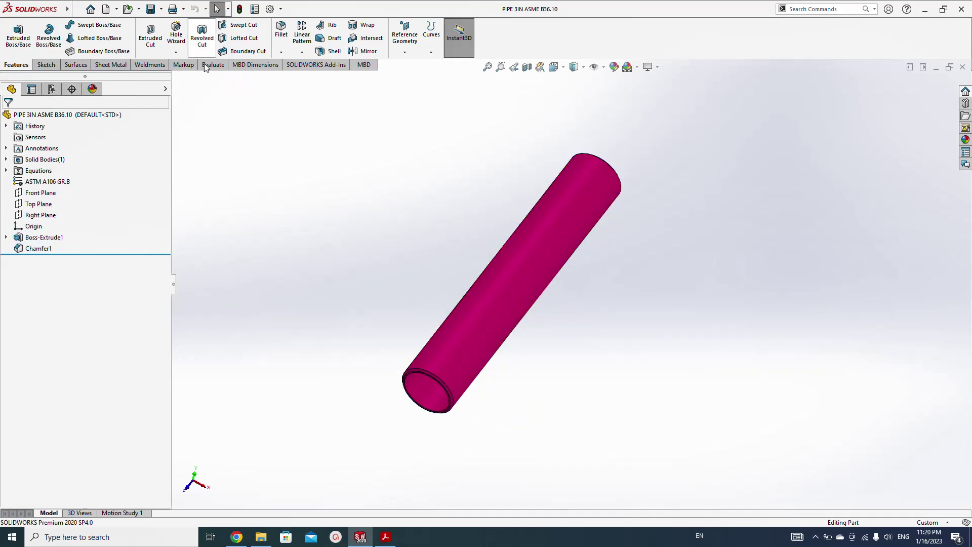
Make a new assembly from the pipe part with the pipe fixed at the origin.
click(117, 9)
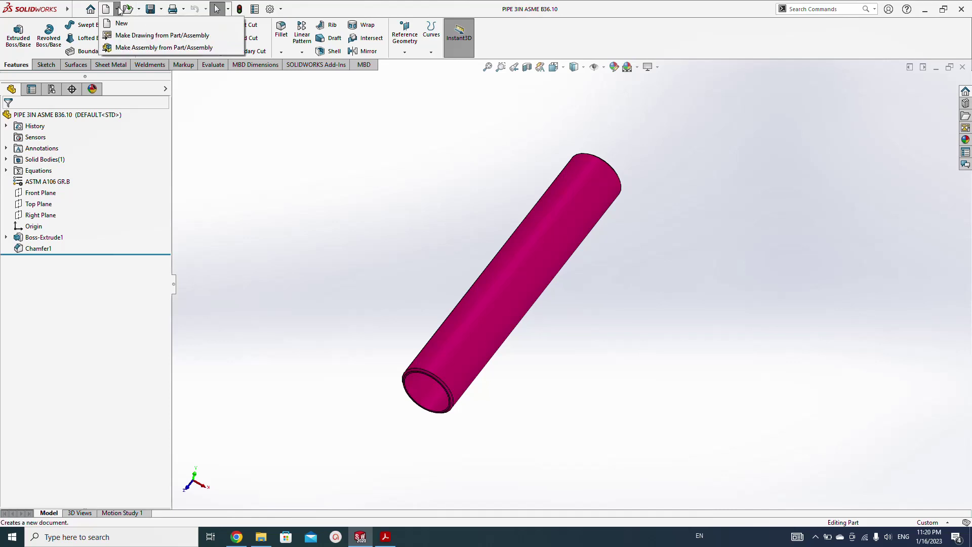
click(130, 46)
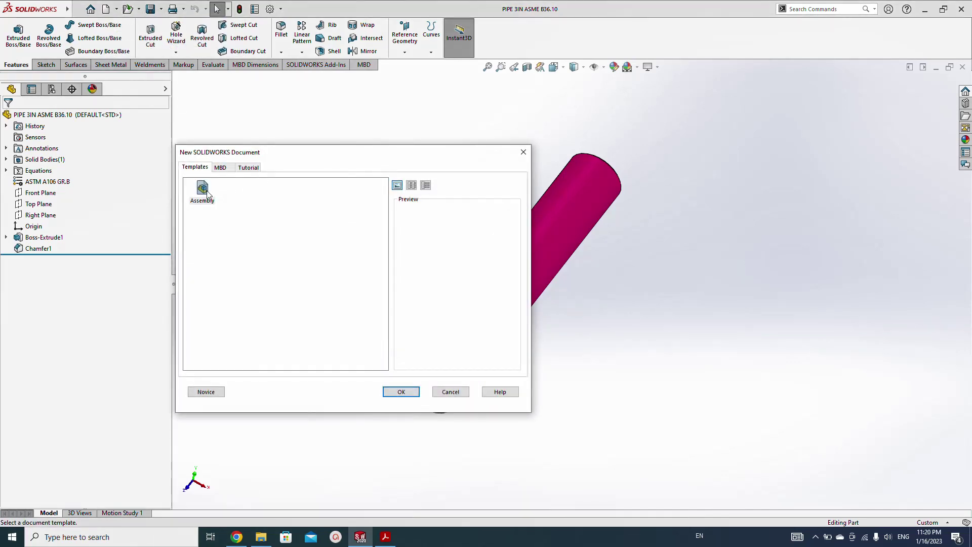
click(401, 392)
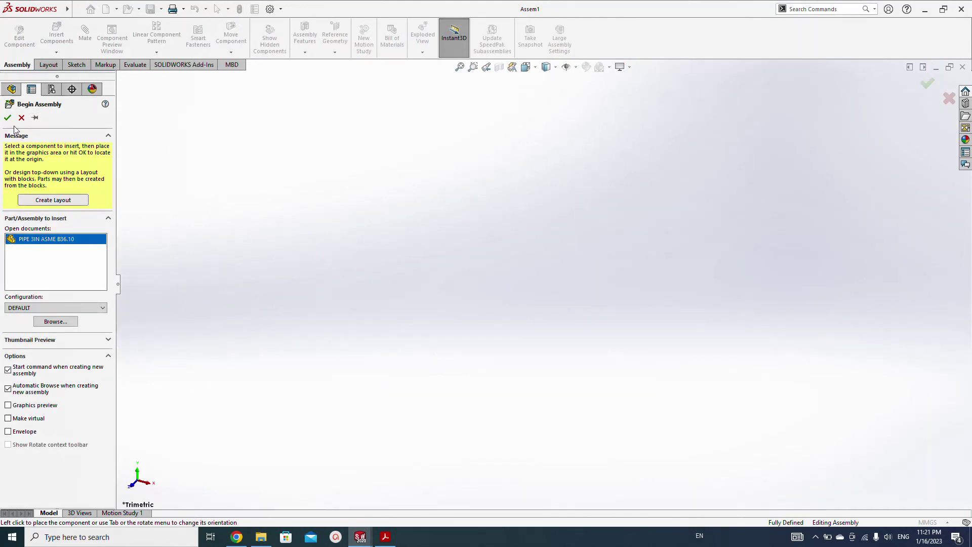
click(7, 118)
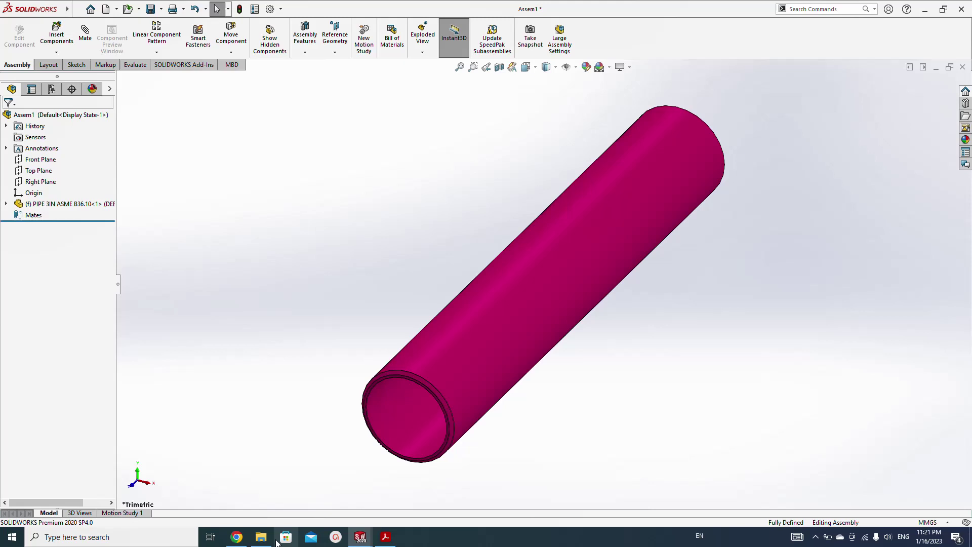
Open the slip on weld flange part, then return to Assem1.
click(261, 537)
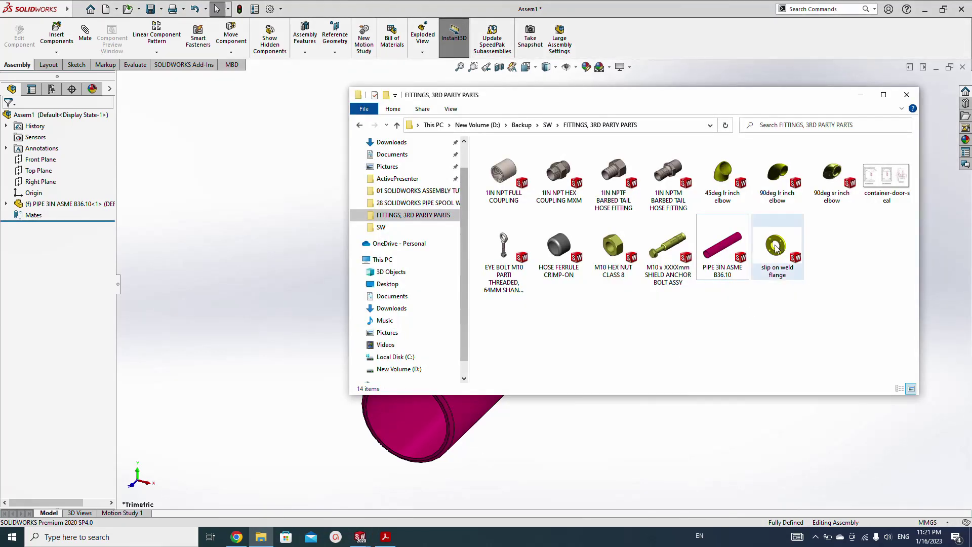
double_click(776, 247)
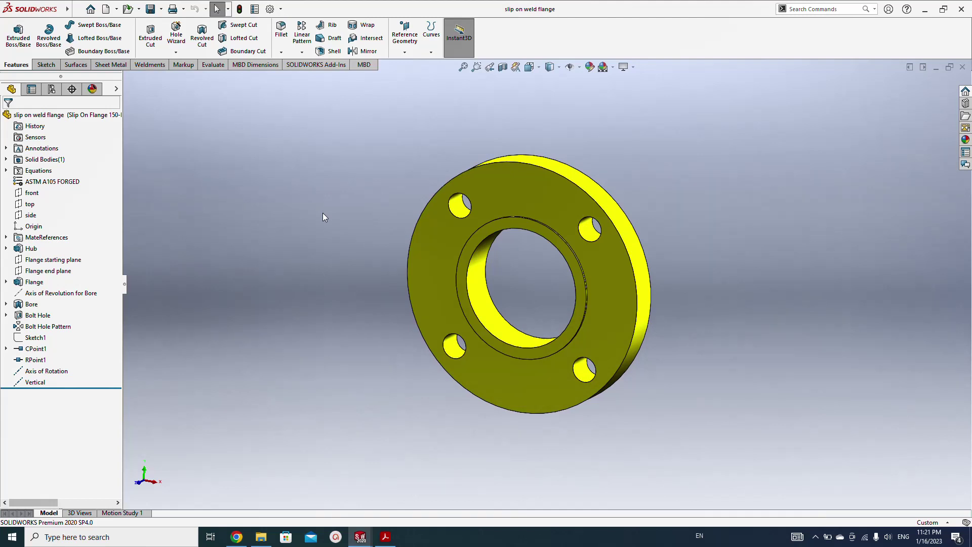
key(ctrl+Tab)
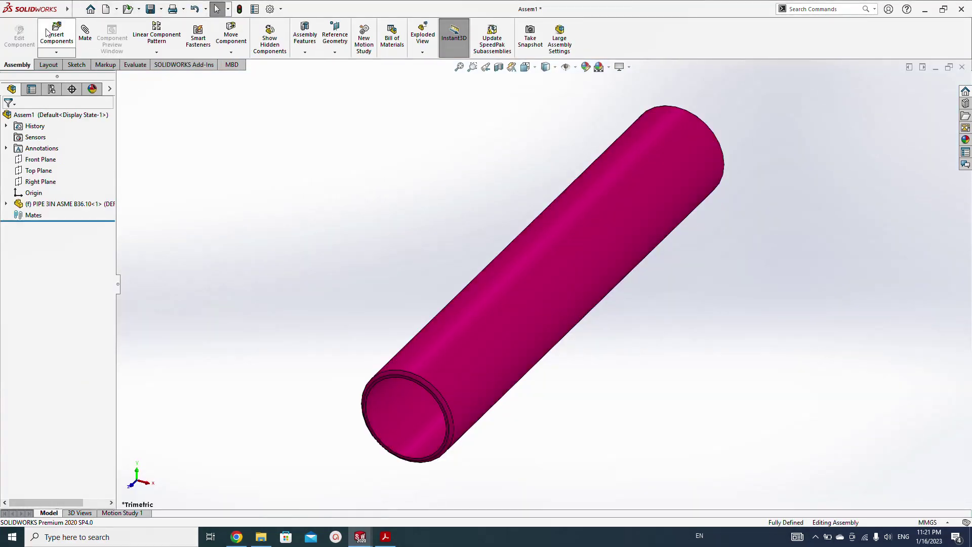
Insert the slip on weld flange and place it beside the pipe.
click(47, 33)
click(44, 240)
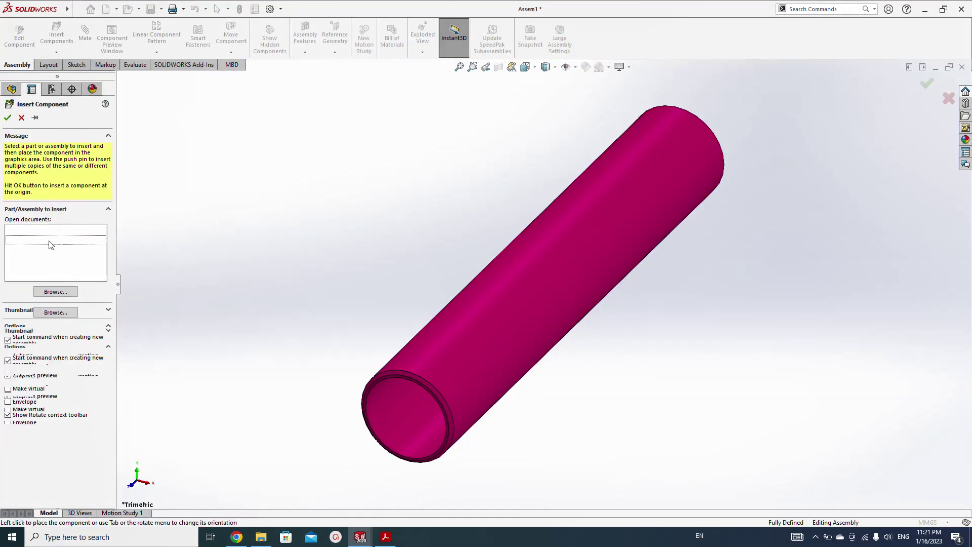
scroll(479, 387, down, 3)
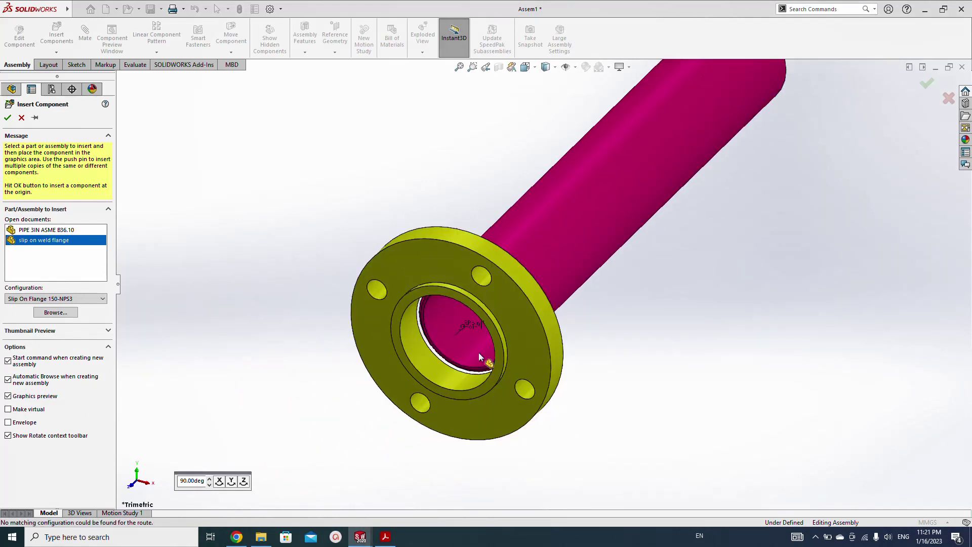
click(341, 375)
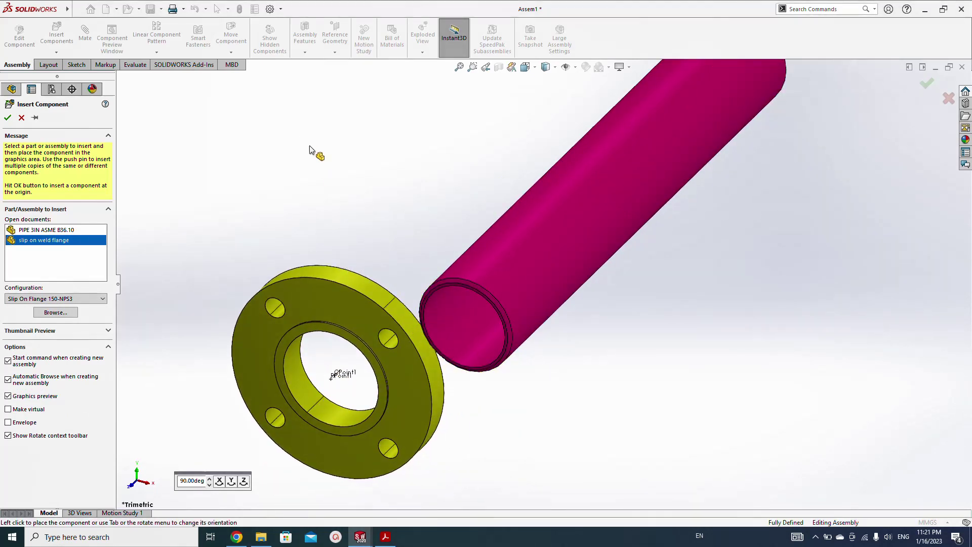
Mate the flange's outer round face concentric with the pipe's outer face.
click(363, 284)
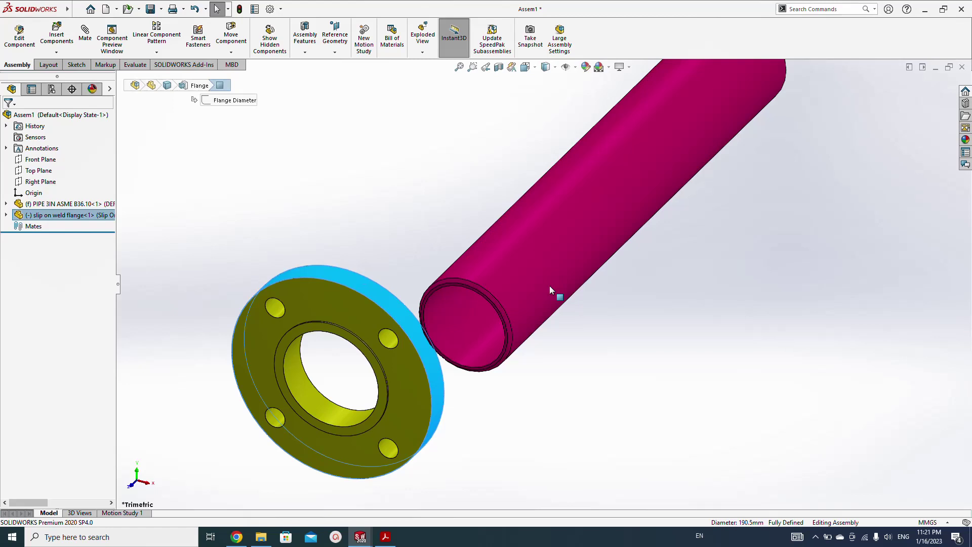
ctrl+click(522, 269)
click(587, 260)
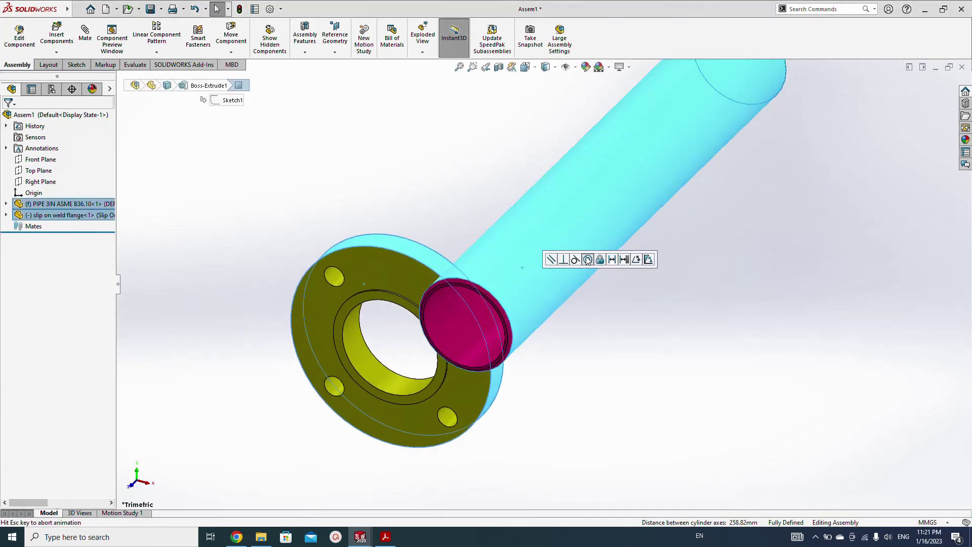
scroll(527, 349, down, 3)
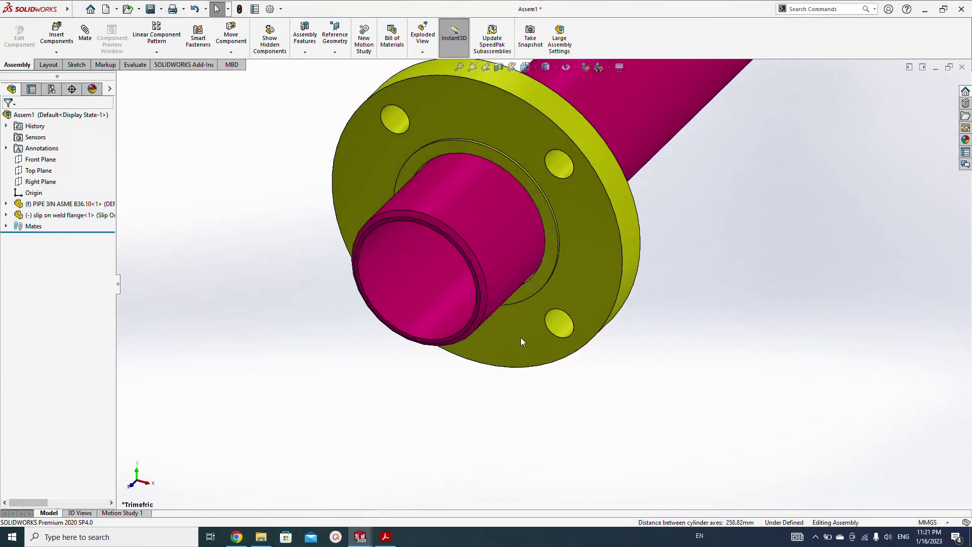
Add a 10 mm distance mate between the pipe end face and the flange face.
click(520, 339)
middle_drag(520, 339, 471, 380)
scroll(438, 292, down, 5)
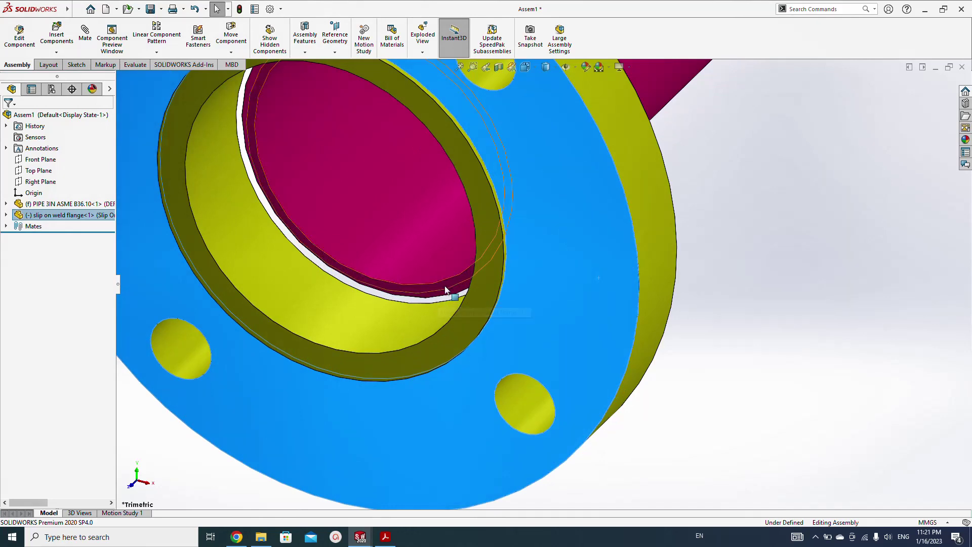
click(441, 297)
scroll(437, 360, down, 4)
ctrl+click(434, 361)
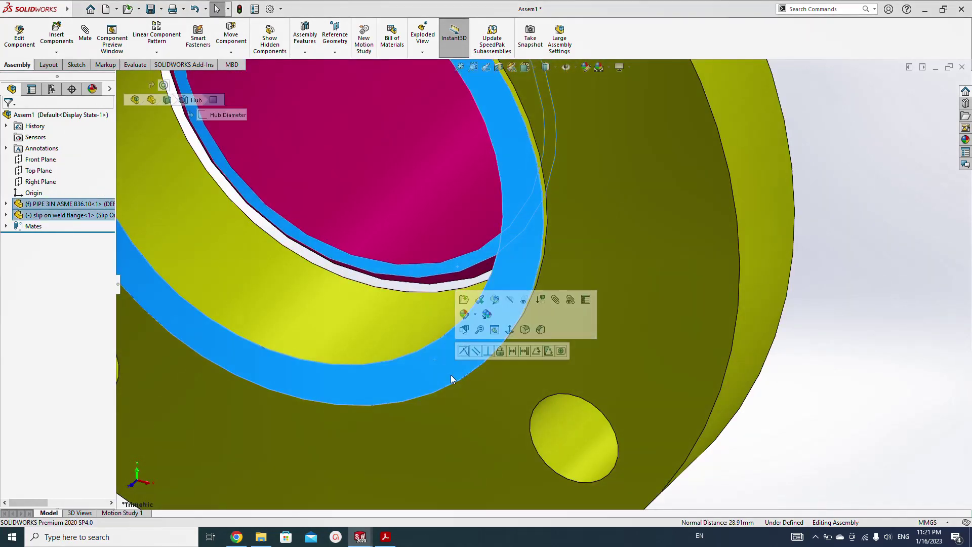
click(499, 348)
text(1)
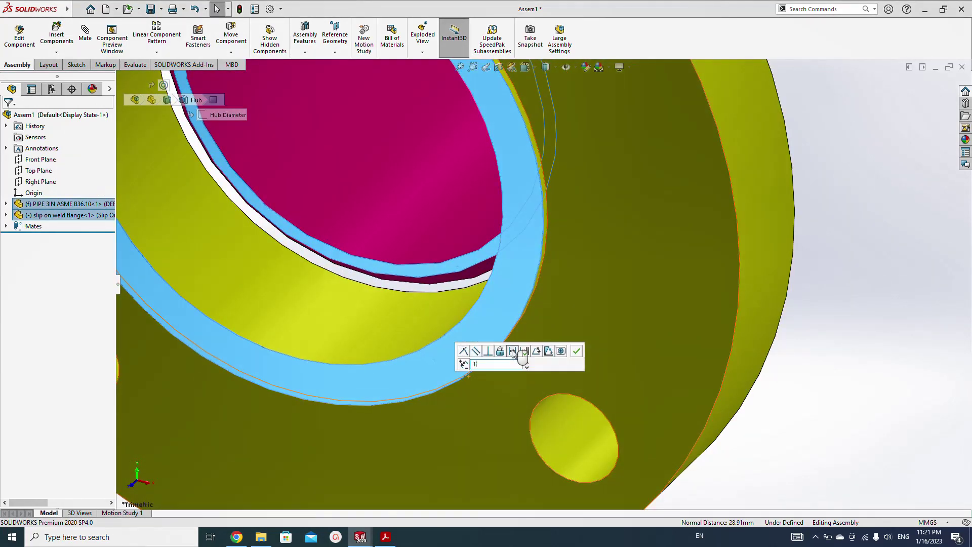
text(0)
key(Return)
click(576, 351)
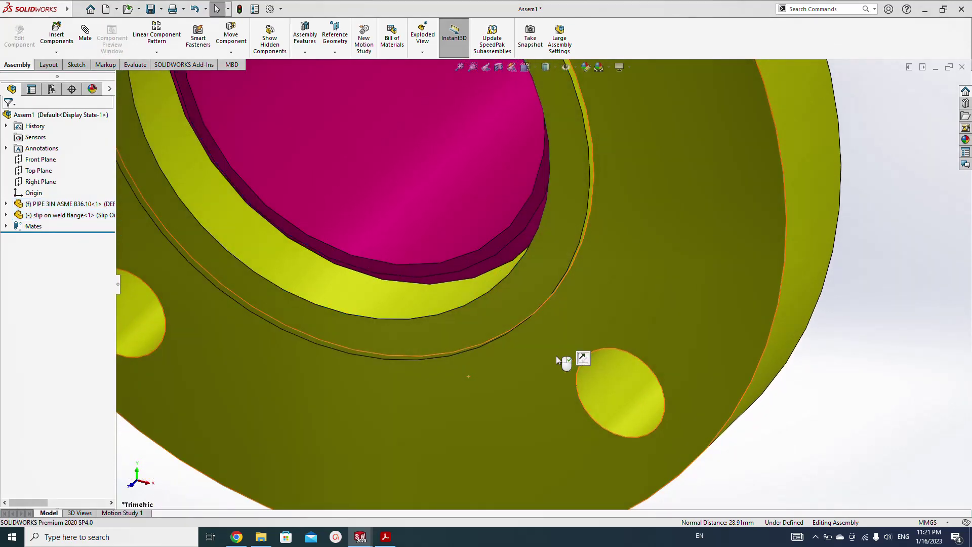
scroll(556, 355, up, 5)
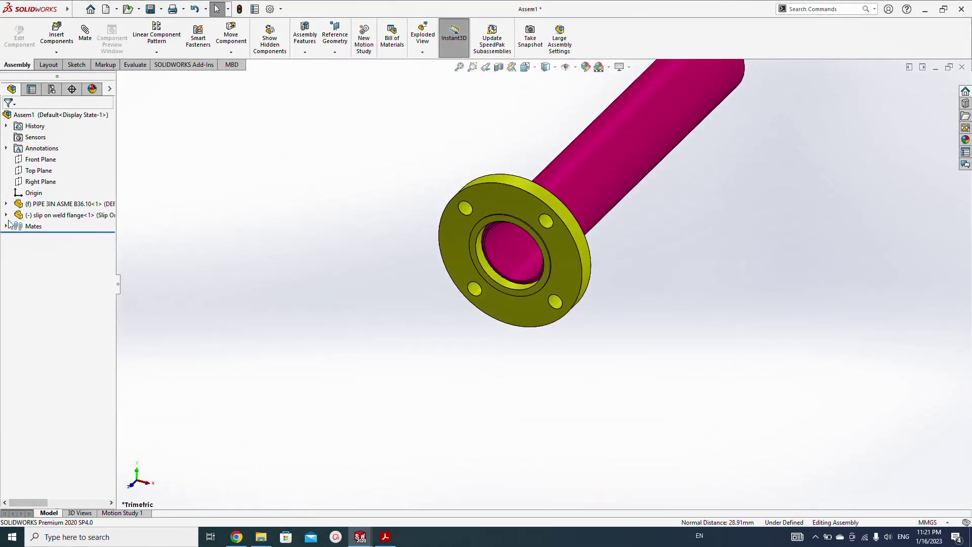
Make the flange's top plane coincident with the assembly Top Plane, then collapse the tree.
click(6, 215)
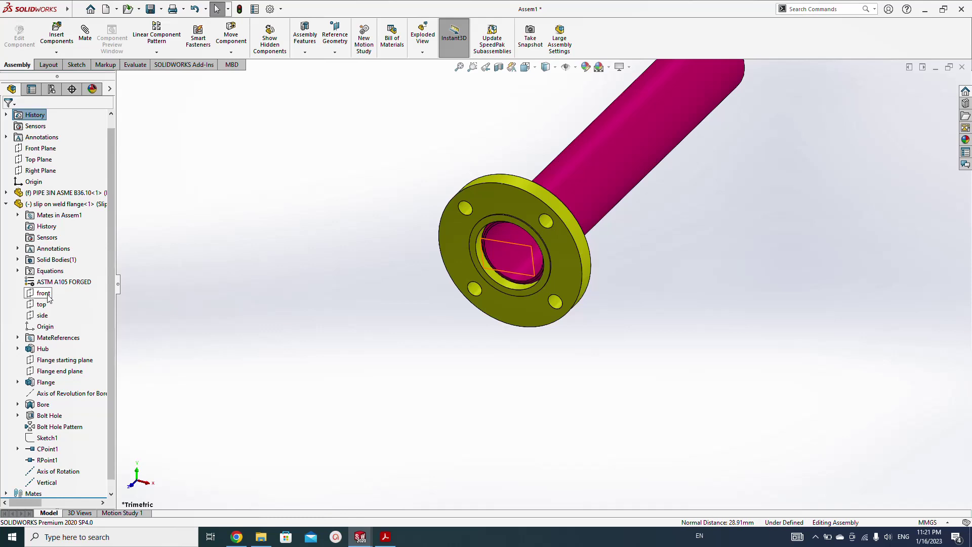
click(42, 304)
scroll(64, 248, up, 1)
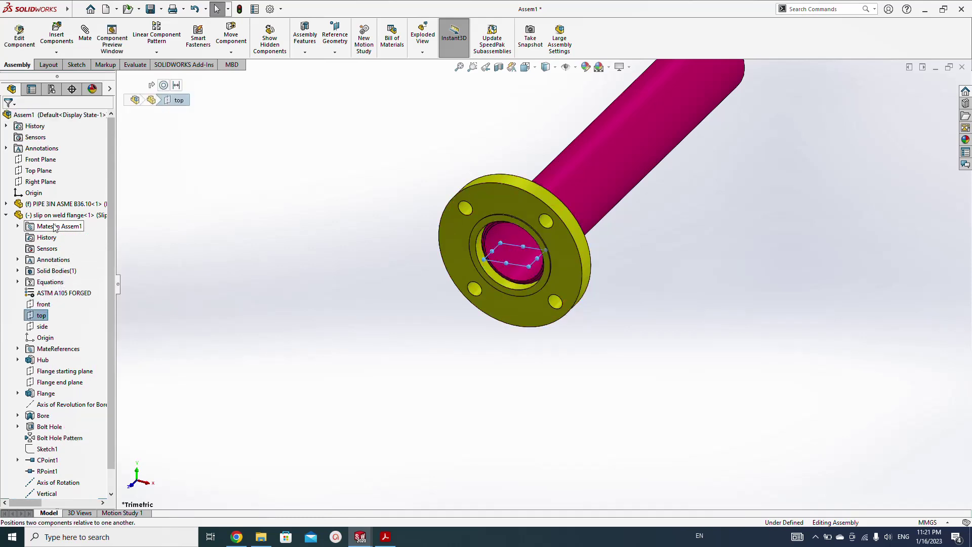
ctrl+click(41, 172)
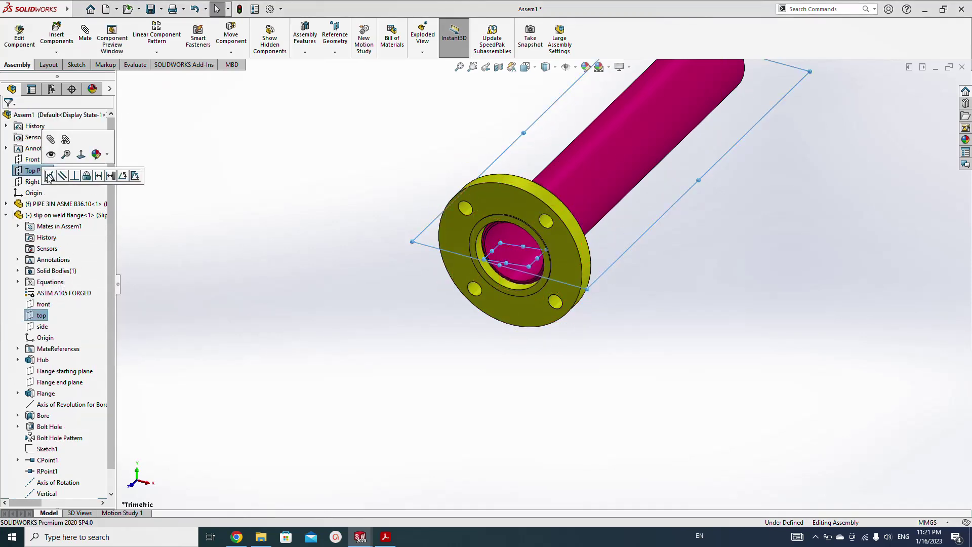
click(49, 175)
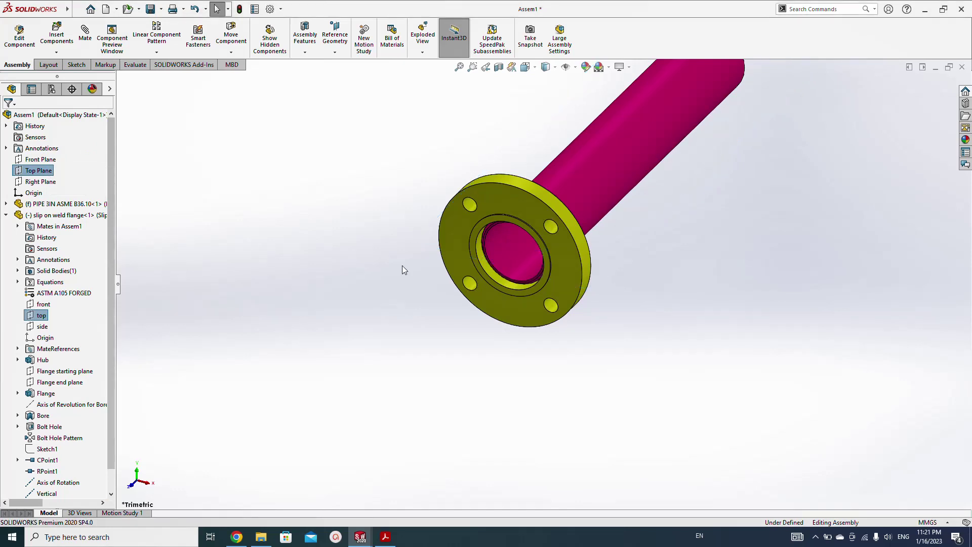
right_click(85, 180)
click(104, 186)
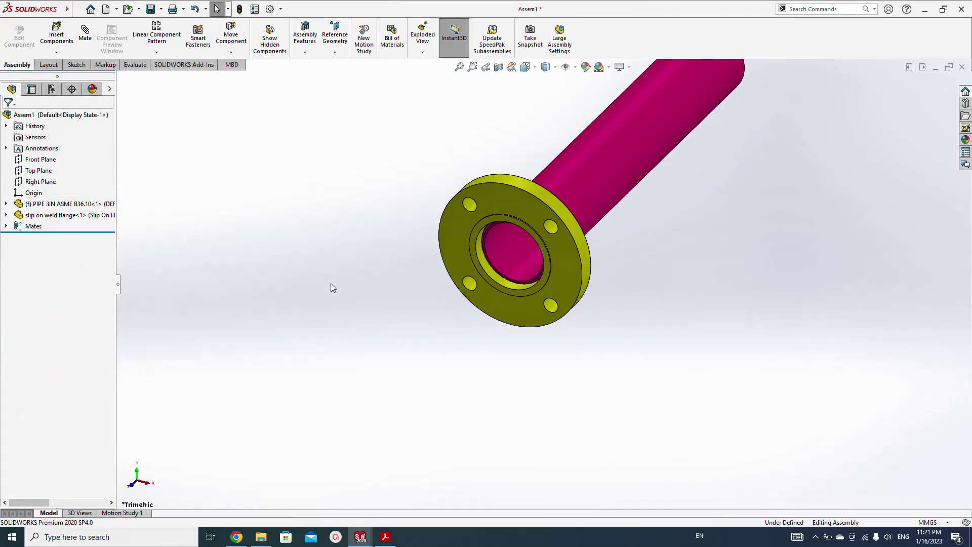
Open the 90deg lr inch elbow part, then return to Assem1.
scroll(682, 230, up, 3)
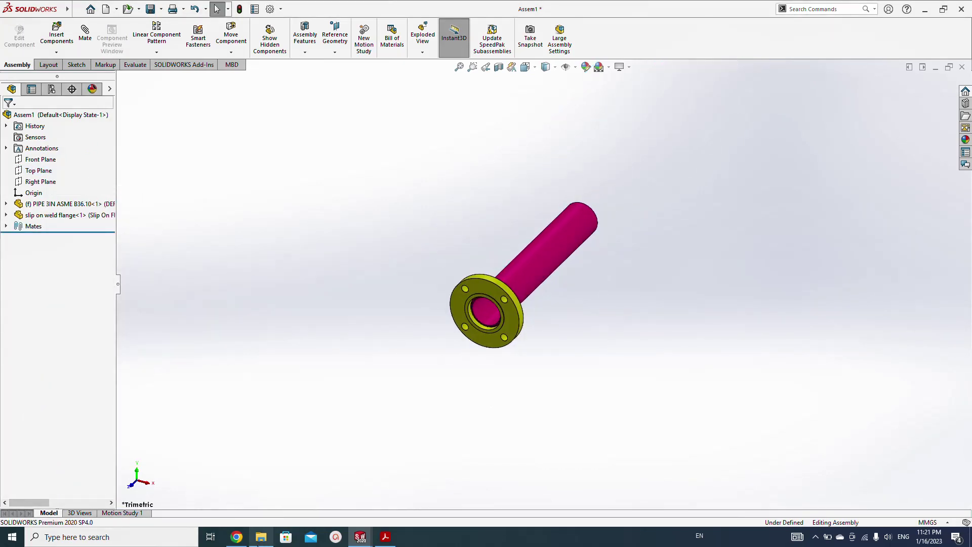
click(261, 537)
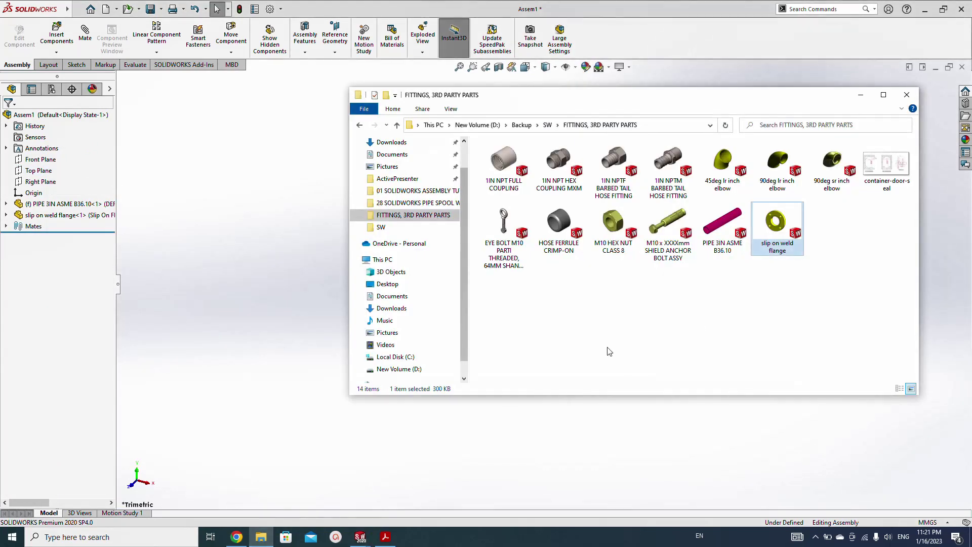
double_click(779, 167)
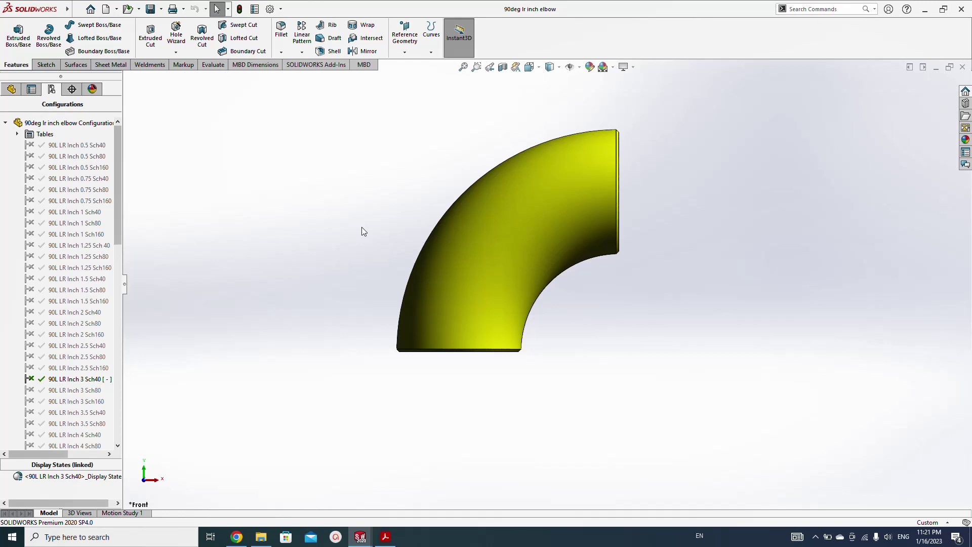
key(ctrl+Tab)
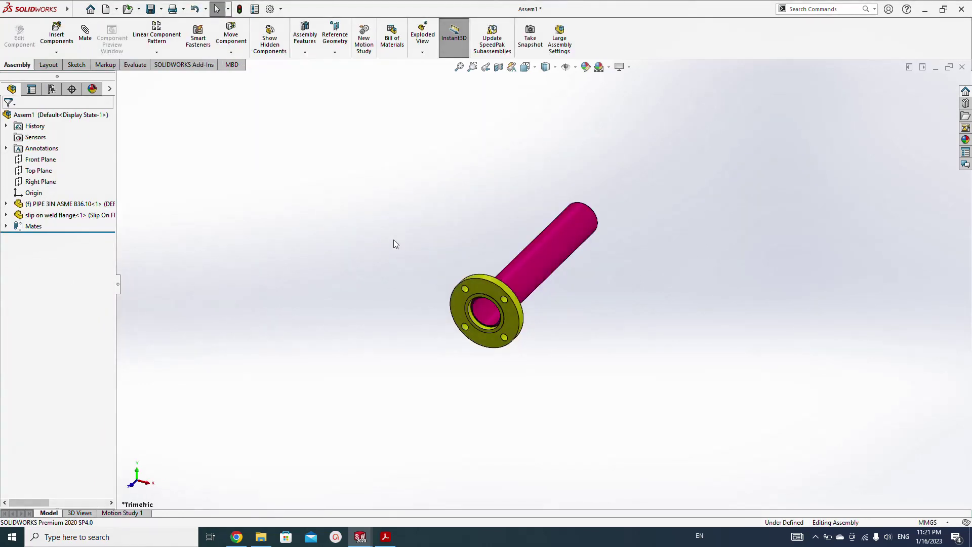
Insert the 90deg lr inch elbow into the assembly.
click(56, 33)
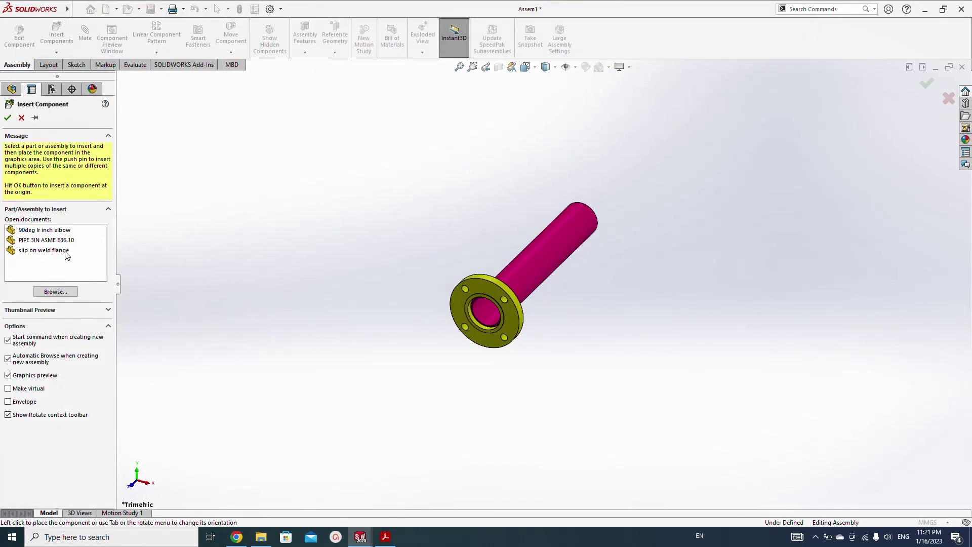
click(44, 230)
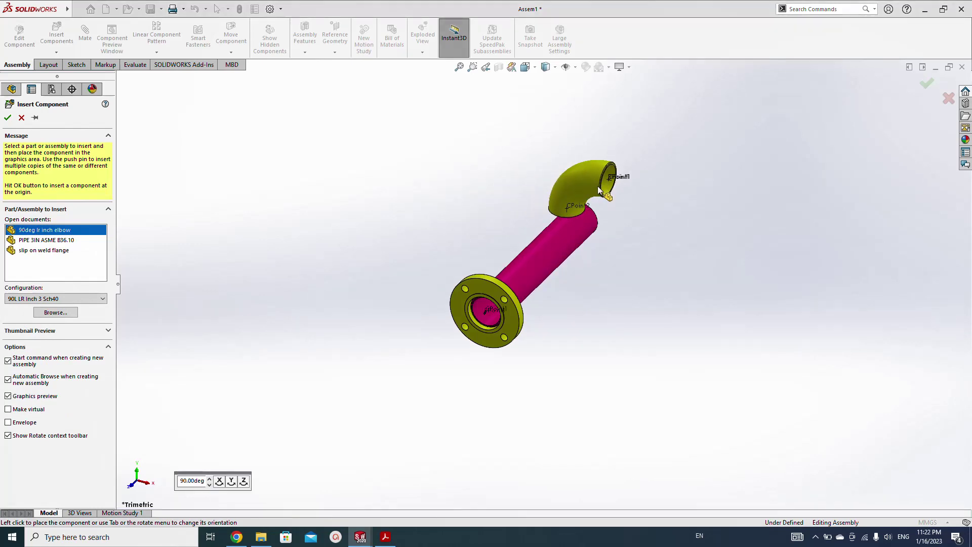
scroll(617, 189, down, 3)
Place the elbow near the pipe's free end and rotate it so an opening faces the pipe.
click(642, 174)
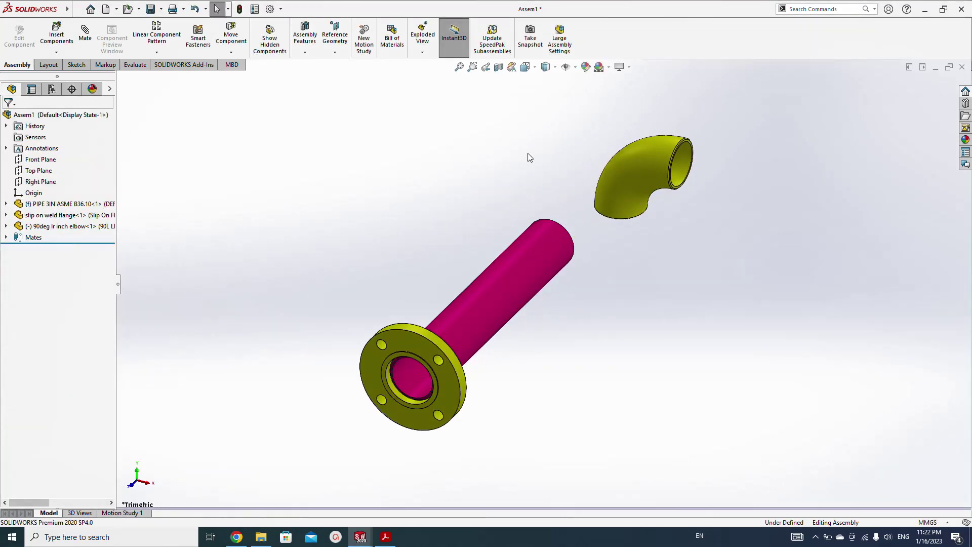
click(231, 52)
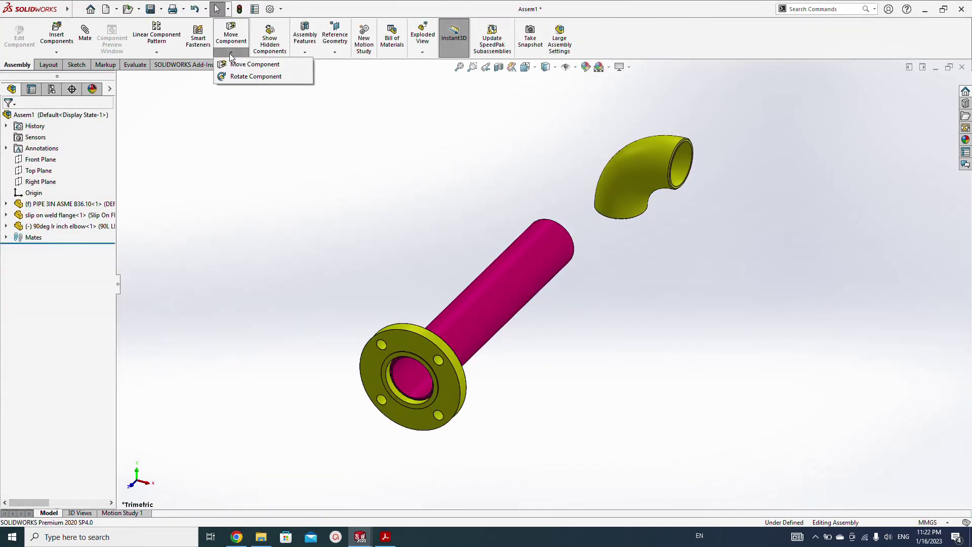
click(248, 77)
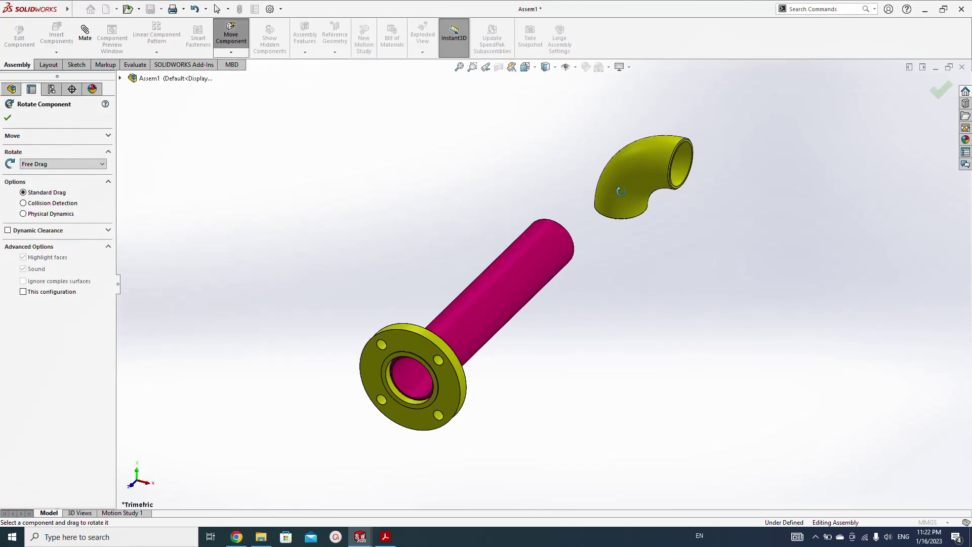
drag(620, 191, 620, 94)
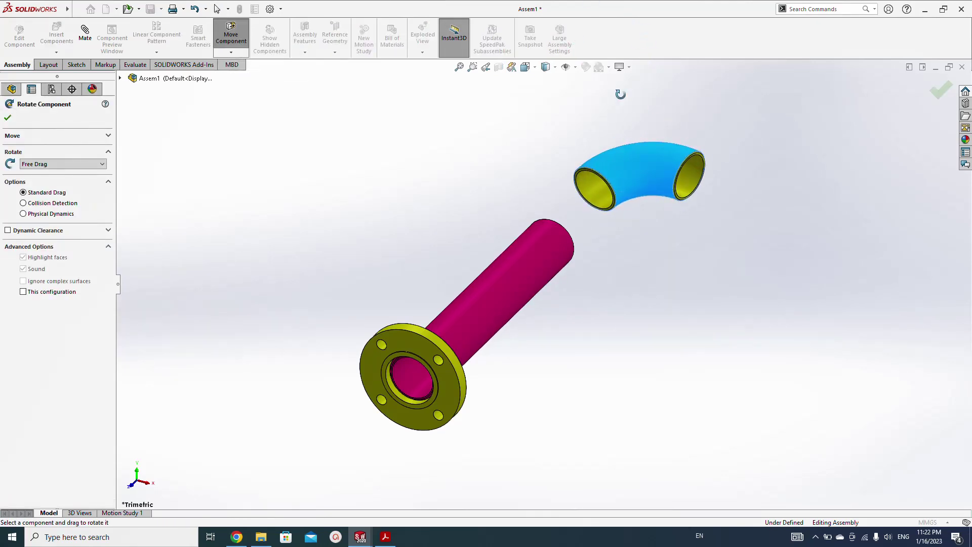
key(Escape)
scroll(567, 209, down, 5)
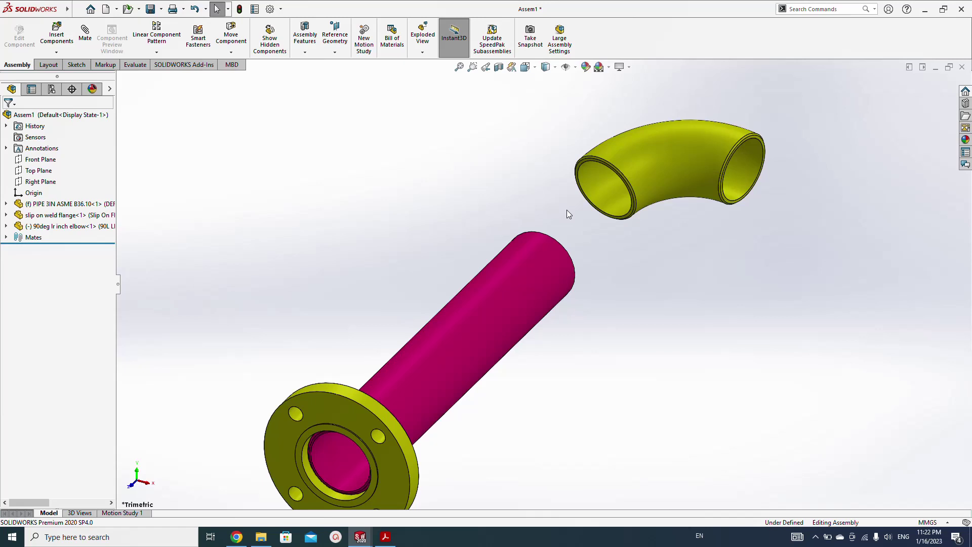
Mate the elbow's inner circular edge concentric with the pipe end.
click(633, 215)
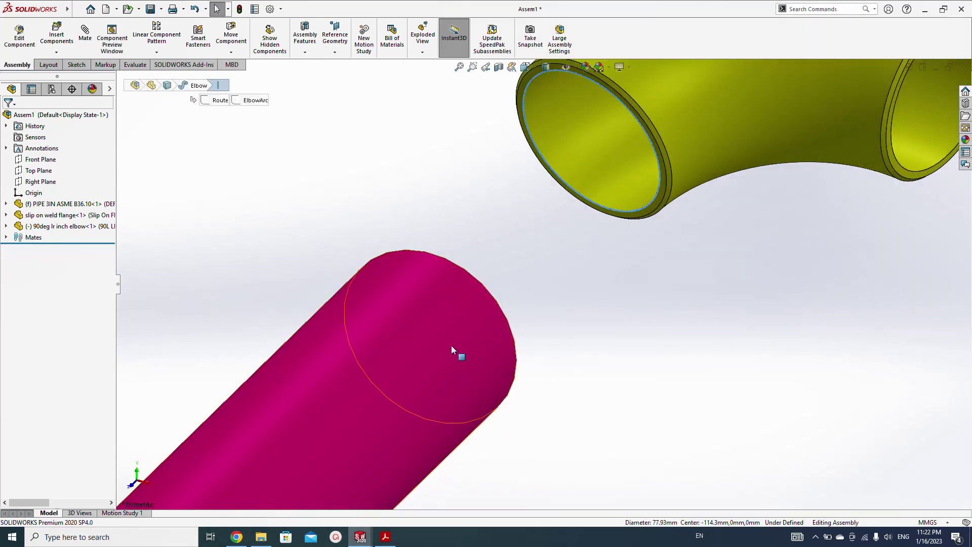
ctrl+click(437, 350)
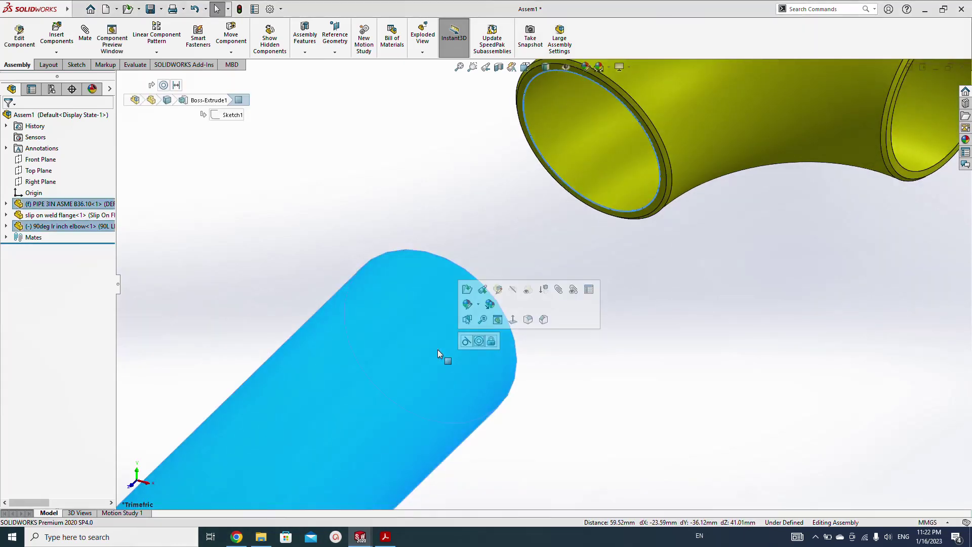
click(479, 340)
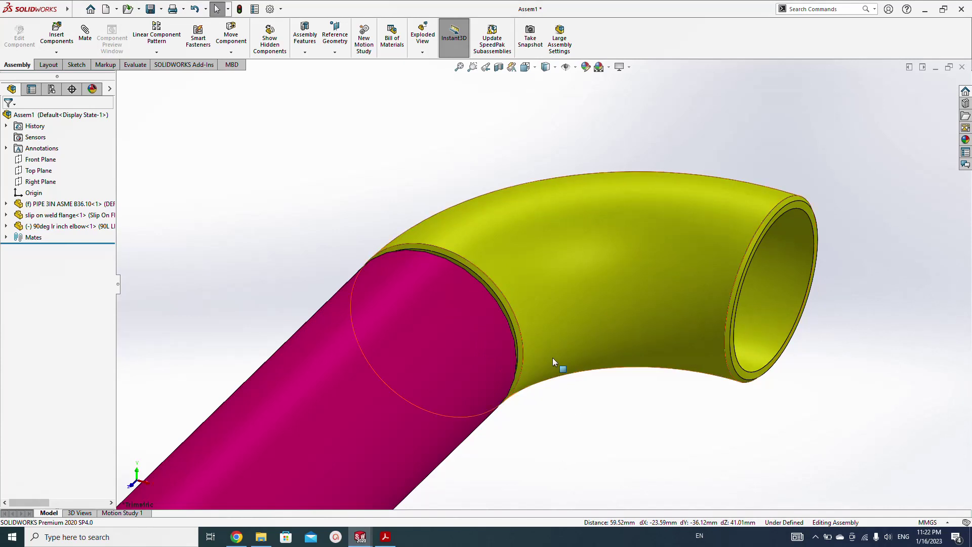
mouse_move(552, 357)
mouse_down()
mouse_move(630, 302)
mouse_move(545, 365)
mouse_up()
scroll(545, 365, down, 3)
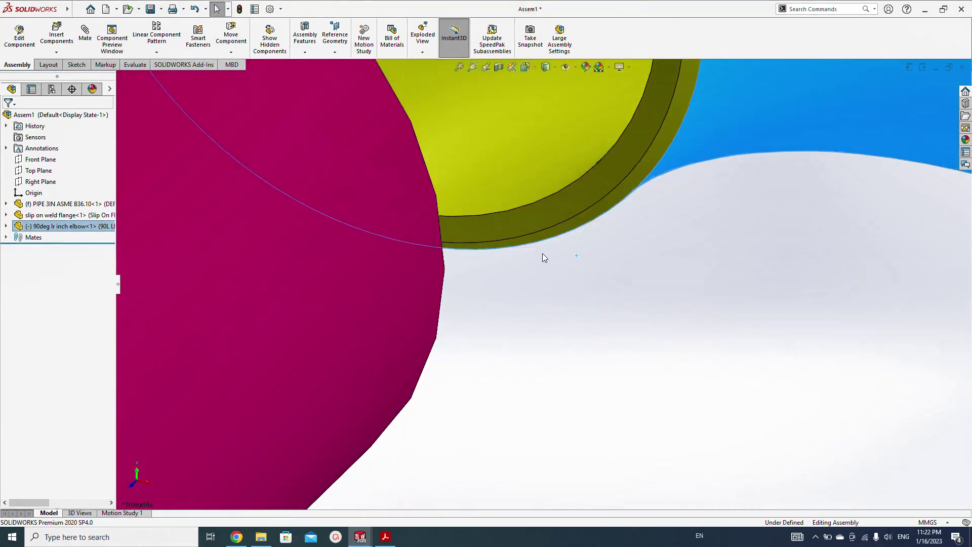
Set a 2.00 mm distance mate between the elbow and the pipe's end face.
click(527, 228)
middle_drag(528, 228, 390, 401)
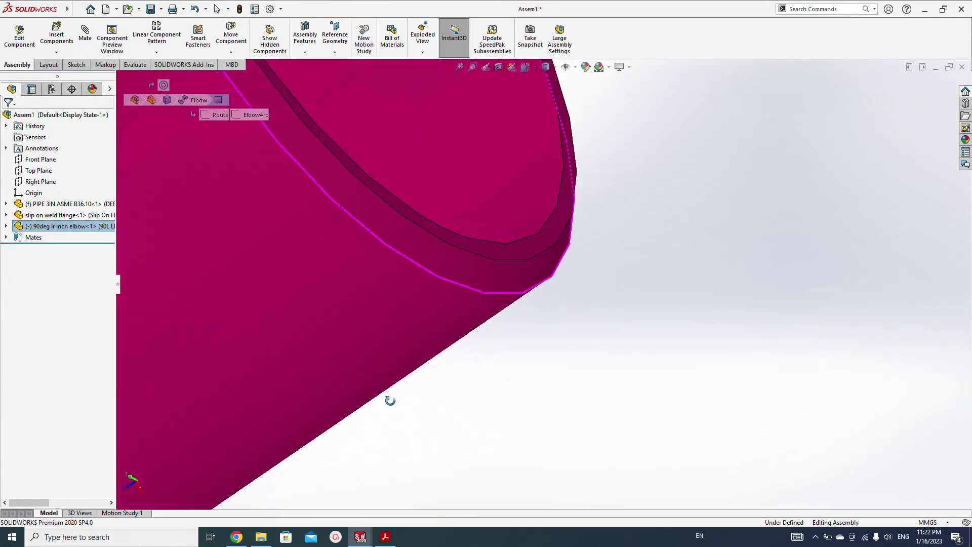
click(535, 257)
click(606, 240)
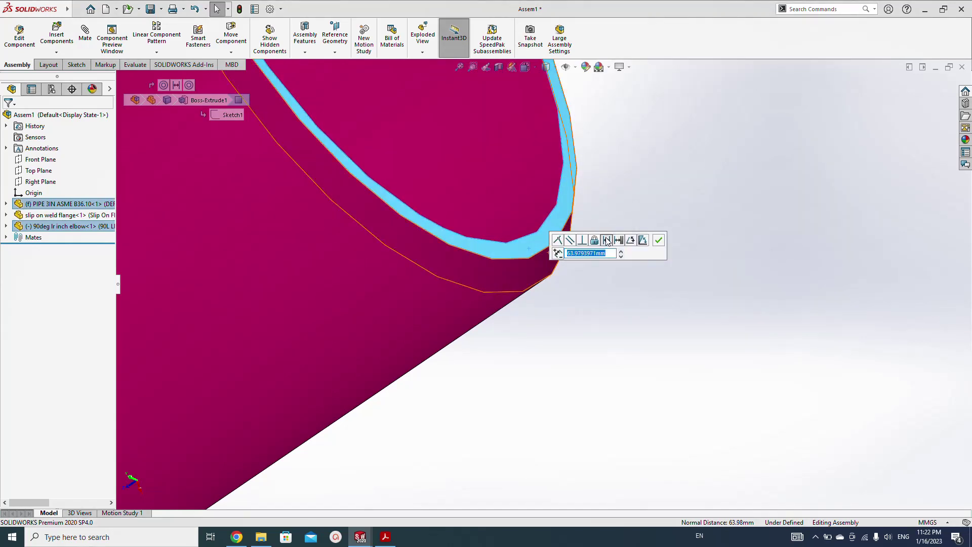
click(658, 240)
key(f)
middle_drag(560, 293, 297, 351)
click(5, 227)
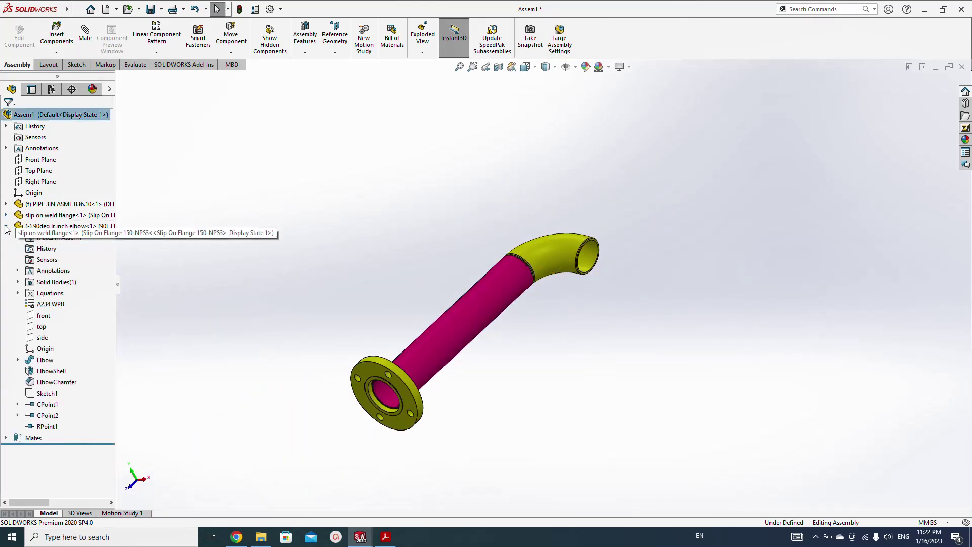
Mate the elbow's front plane coincident with the assembly Top Plane.
click(41, 315)
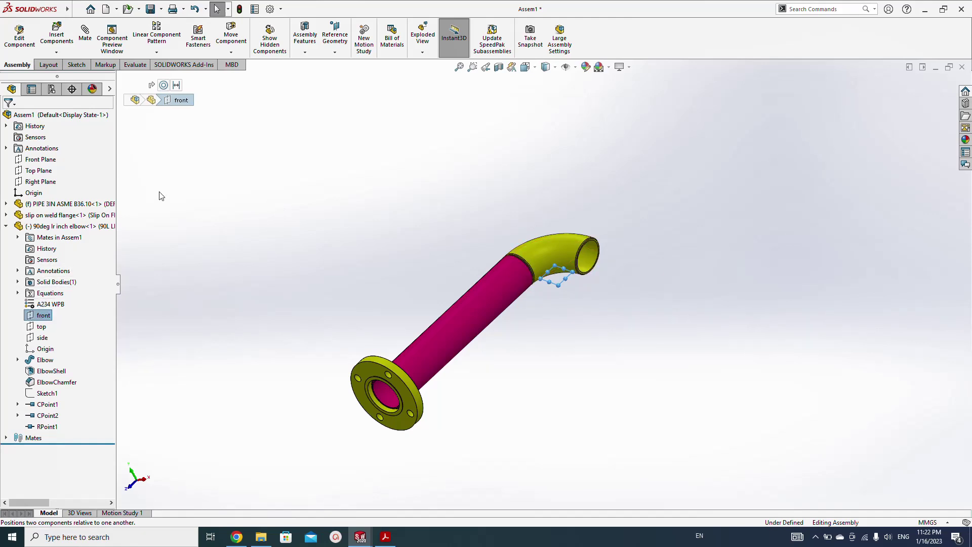
click(39, 173)
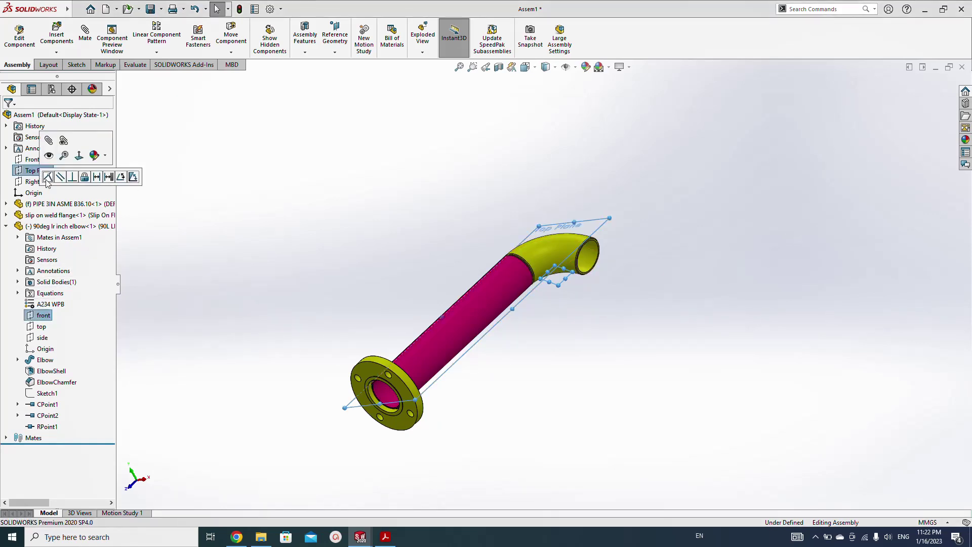
click(325, 199)
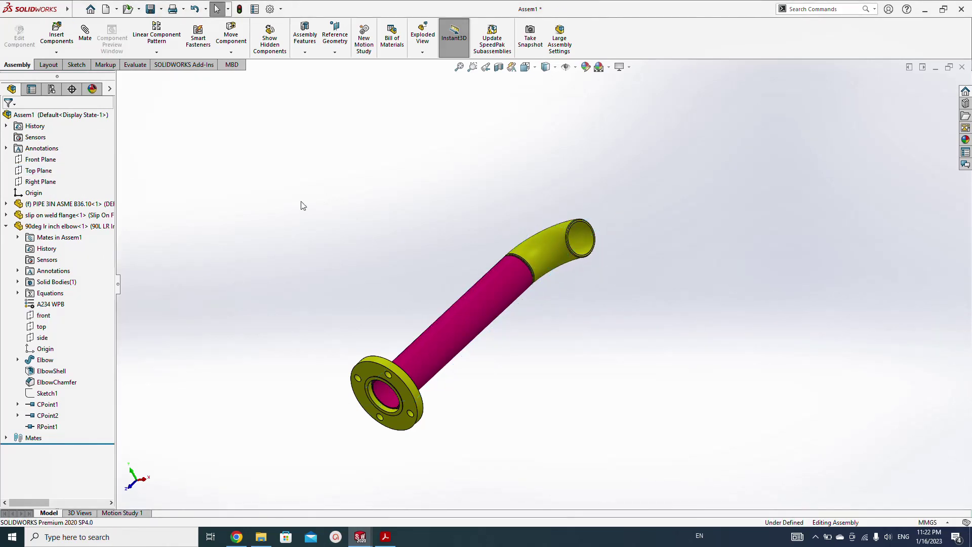
Switch to the Isometric orientation and collapse the FeatureManager tree.
key(space)
click(324, 229)
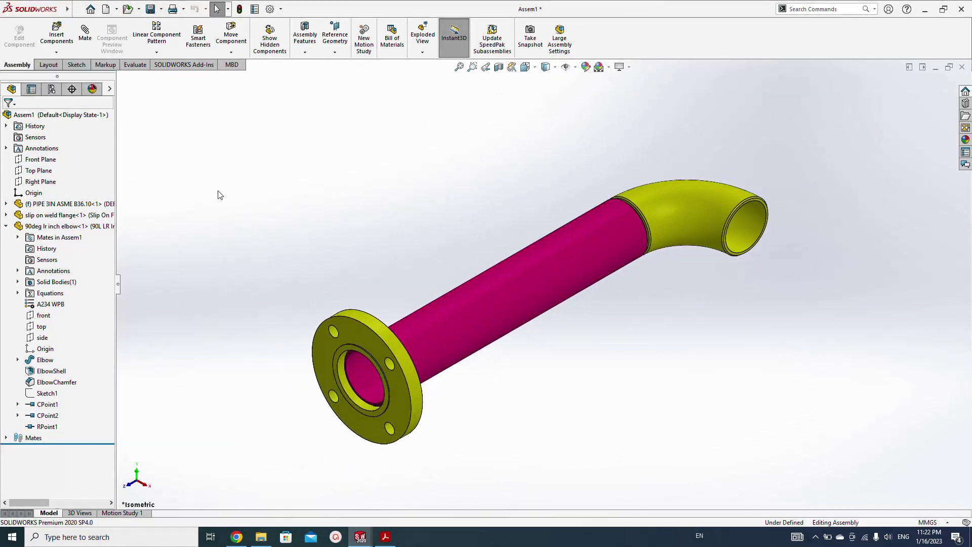
key(shift+c)
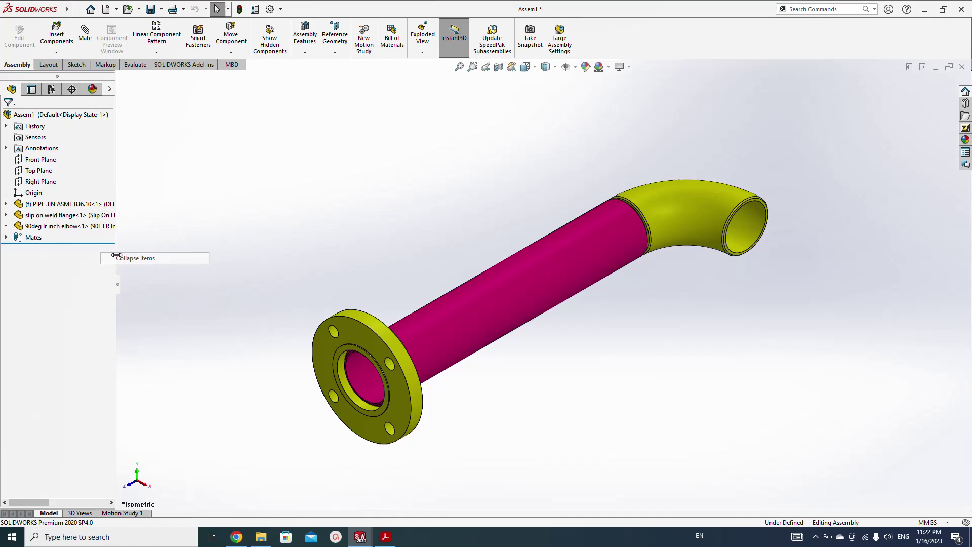
Drag a second copy of PIPE 3IN ASME B36.10 beside the elbow.
click(51, 204)
key(z)
key(z)
key(z)
key(z)
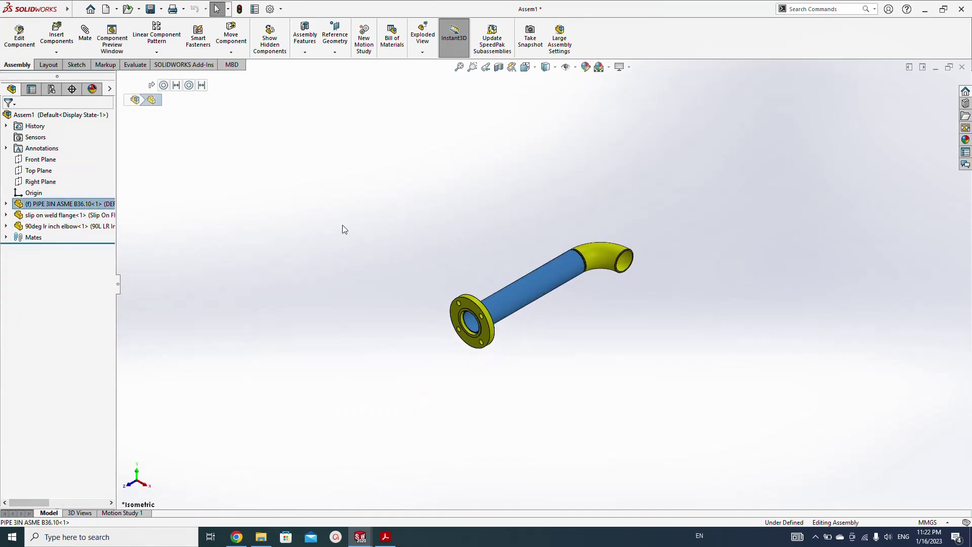
click(64, 204)
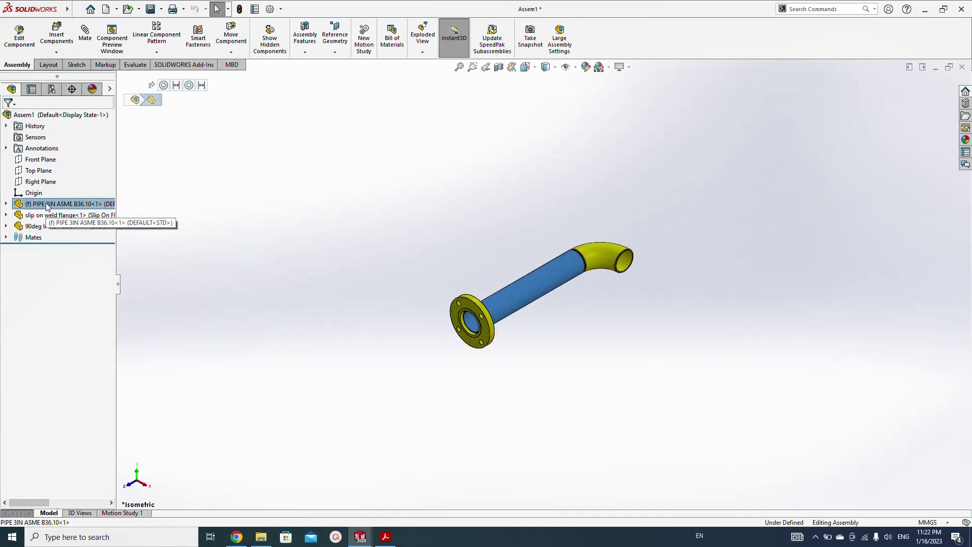
ctrl+drag(46, 207, 686, 284)
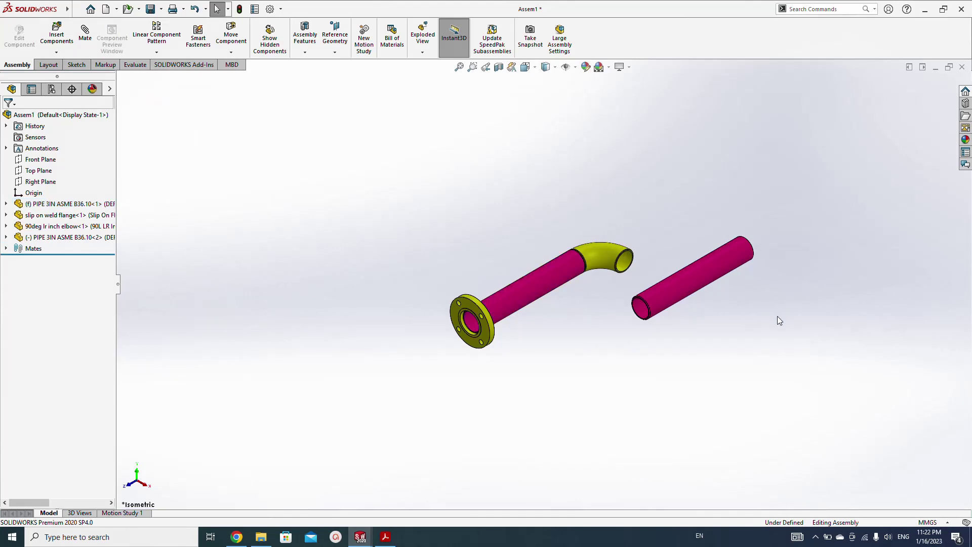
scroll(681, 262, down, 5)
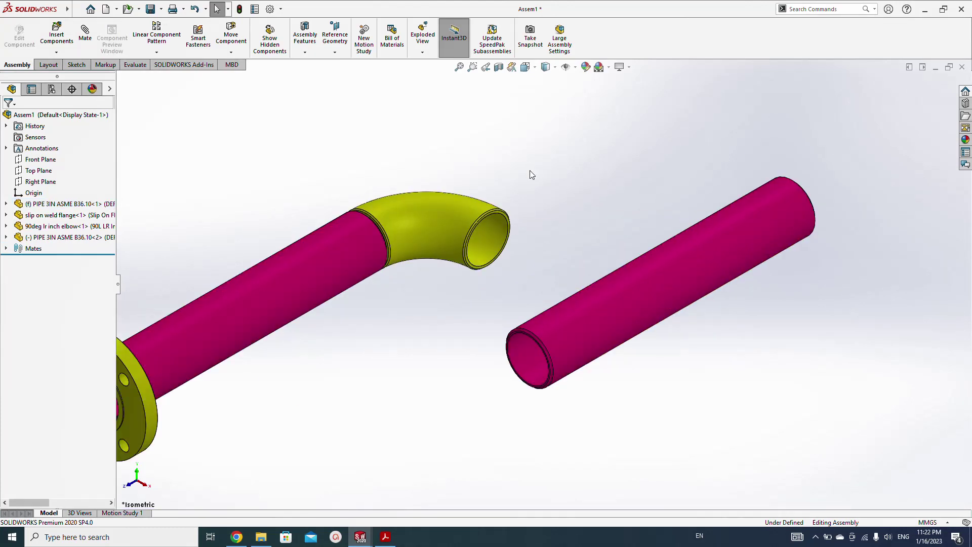
Mate the new pipe concentric with the elbow's open end edge.
click(564, 324)
scroll(520, 269, down, 3)
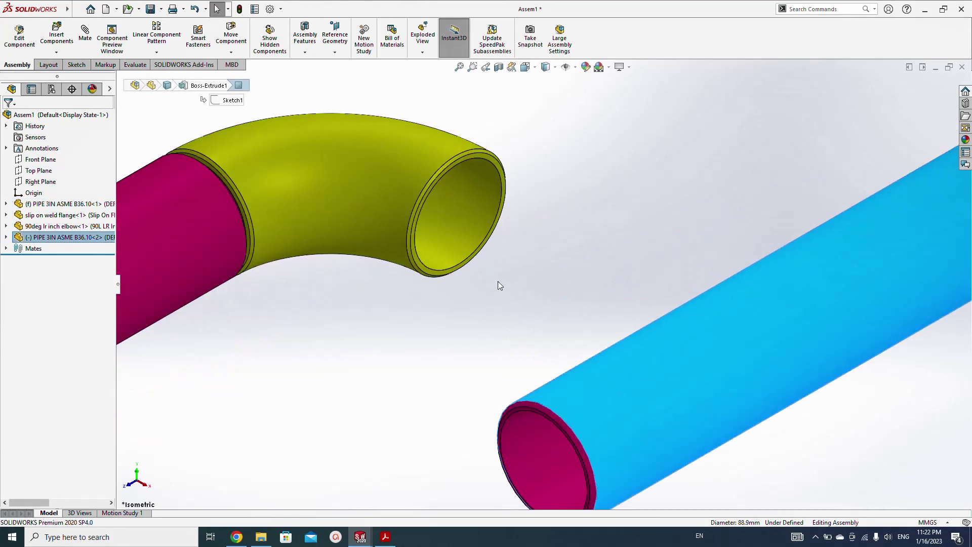
ctrl+click(465, 259)
click(506, 251)
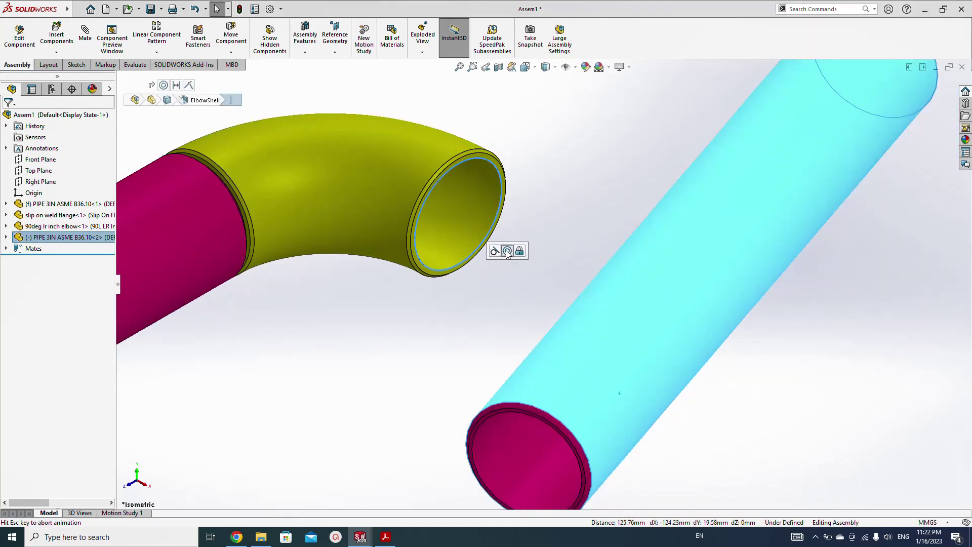
click(535, 251)
scroll(447, 361, up, 4)
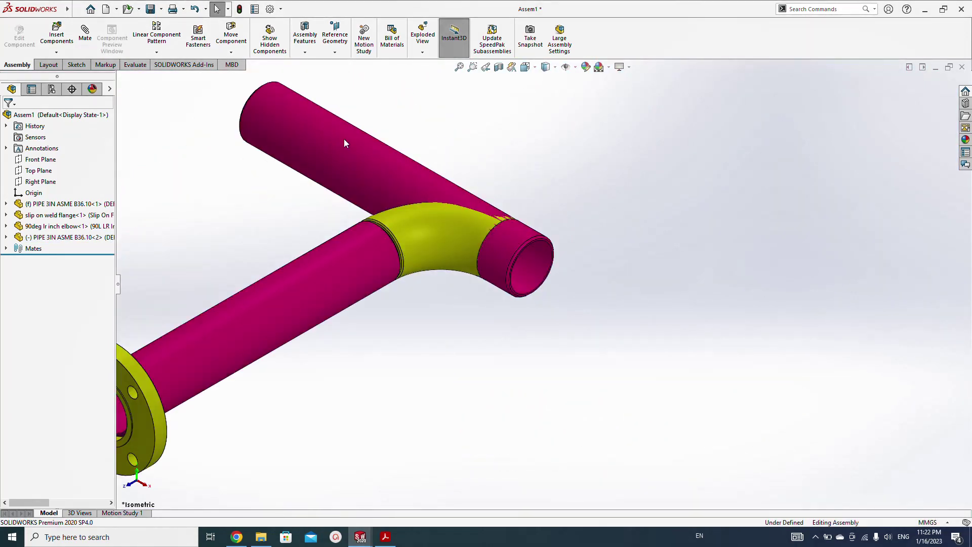
Add a 2 mm distance mate between the new pipe's end face and the elbow edge.
drag(299, 167, 707, 369)
scroll(456, 266, down, 5)
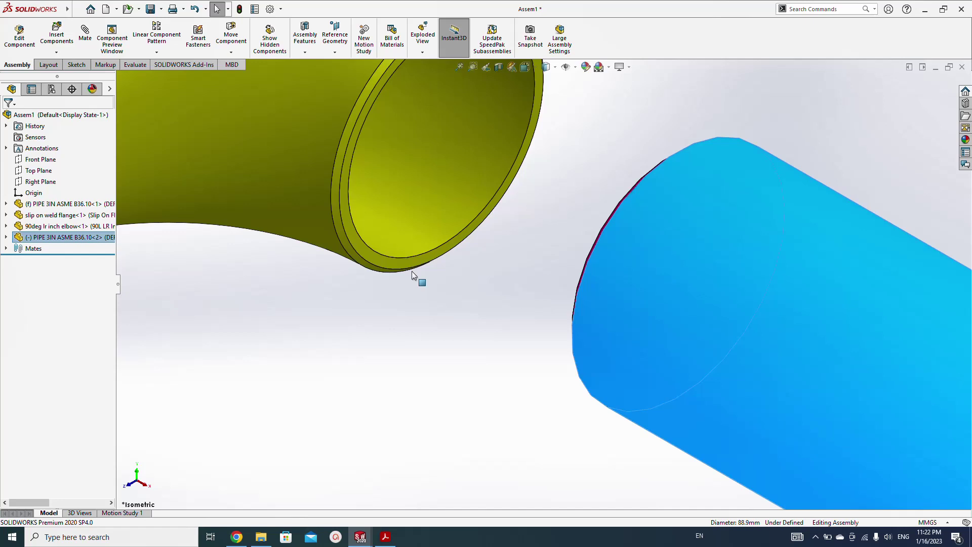
click(408, 263)
middle_drag(409, 263, 625, 408)
scroll(496, 334, down, 5)
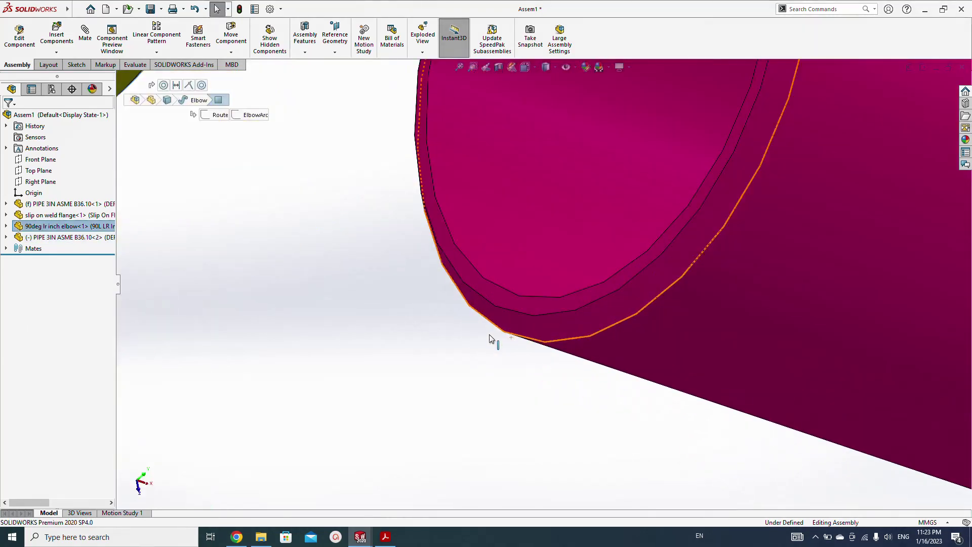
ctrl+click(496, 302)
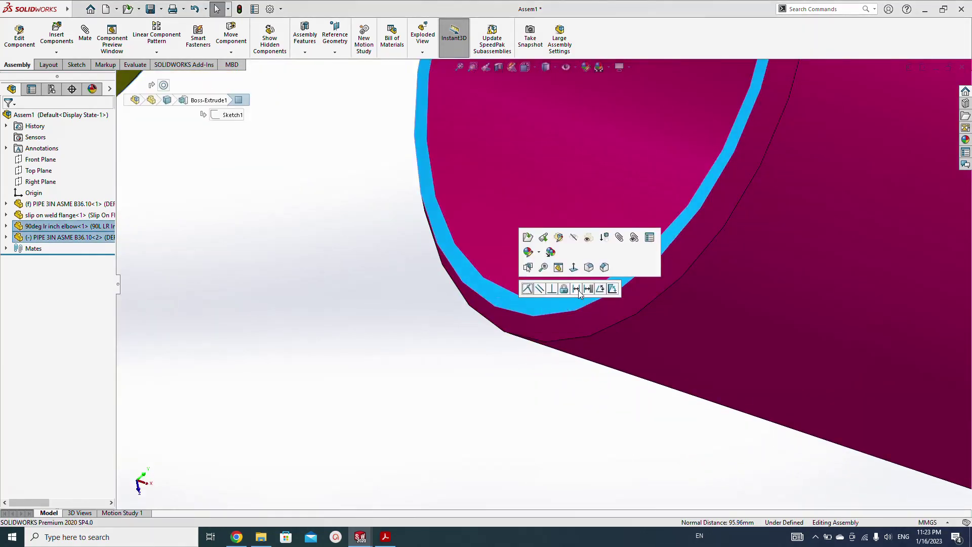
click(578, 290)
click(576, 288)
text(2)
scroll(579, 295, up, 5)
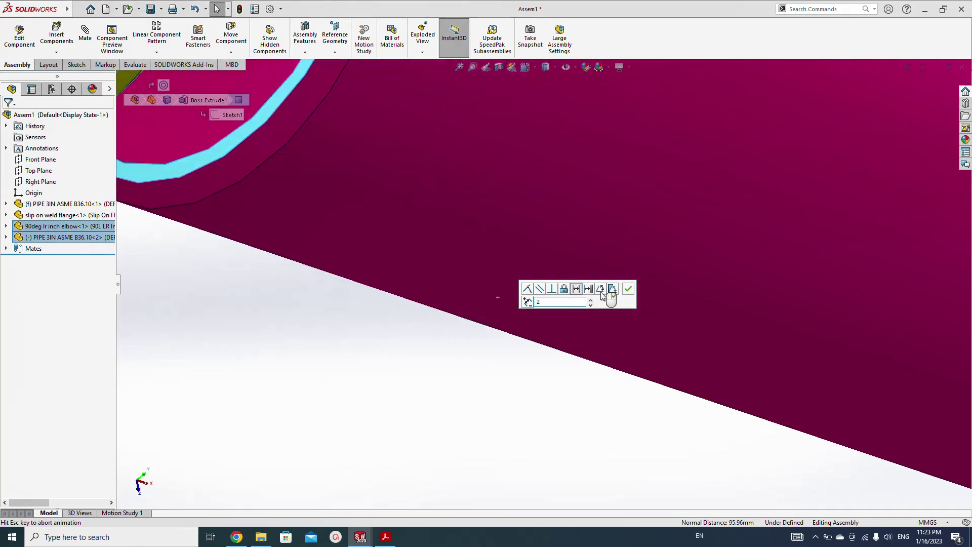
click(627, 289)
Orbit the view so the flange faces forward and check the second pipe.
scroll(501, 325, up, 10)
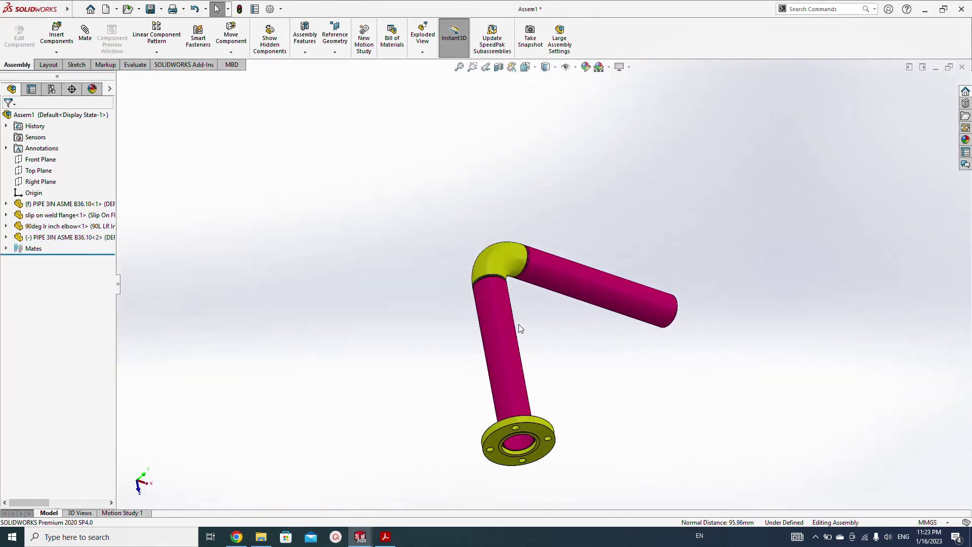
middle_drag(518, 324, 444, 265)
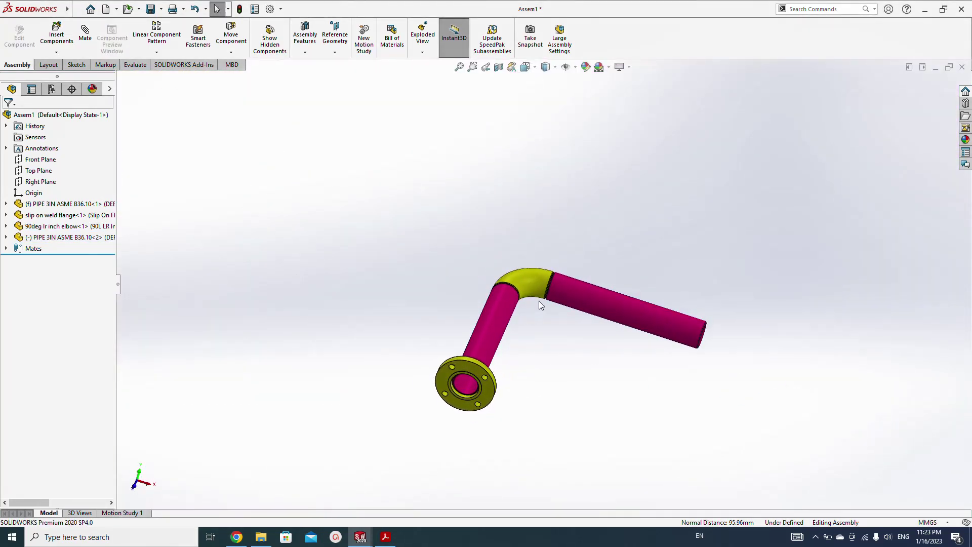
click(603, 306)
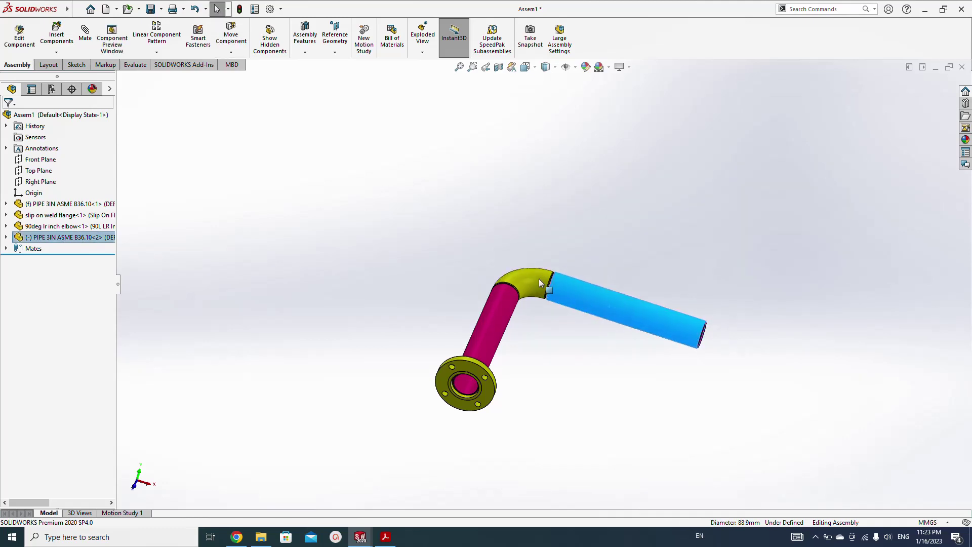
click(343, 303)
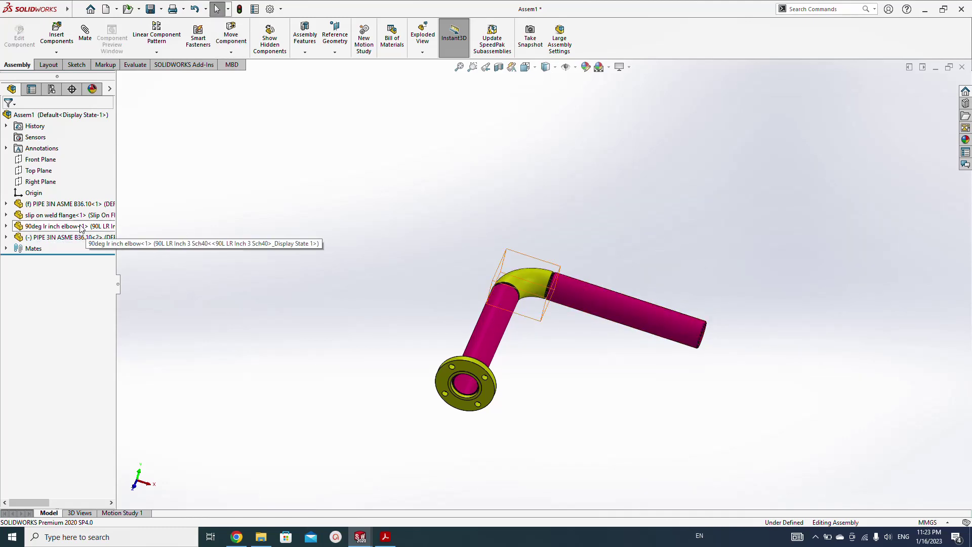
Drag a copy of the 90deg lr inch elbow beside the second pipe's free end.
click(39, 226)
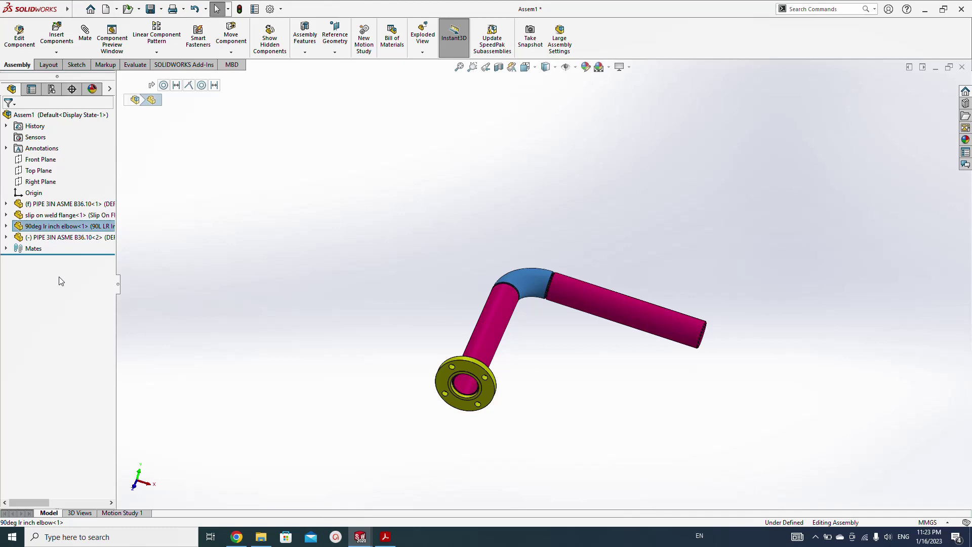
click(29, 227)
ctrl+drag(29, 226, 729, 356)
scroll(739, 339, down, 10)
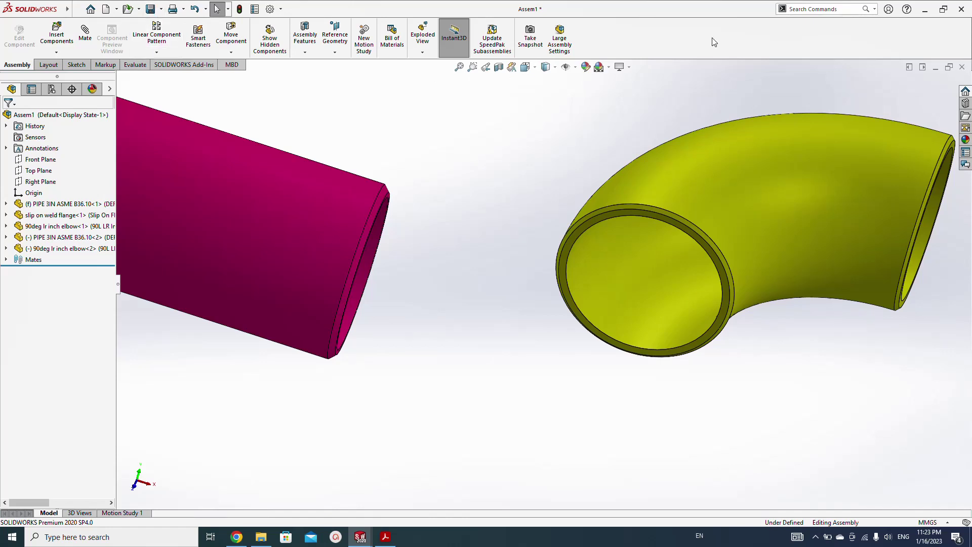
click(811, 8)
text(ROTATE)
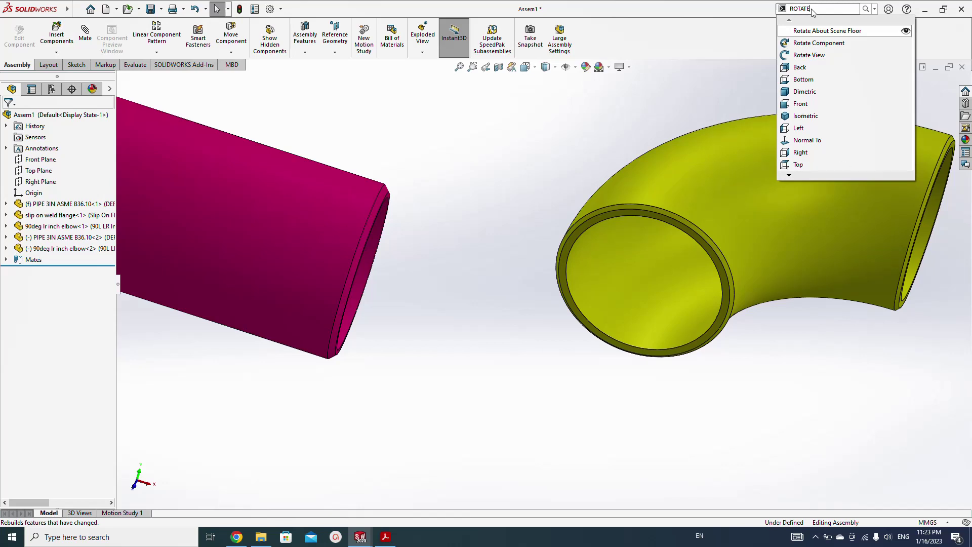
Add Rotate Component to the toolbar and spin the second elbow to a new orientation.
click(834, 46)
drag(730, 44, 722, 46)
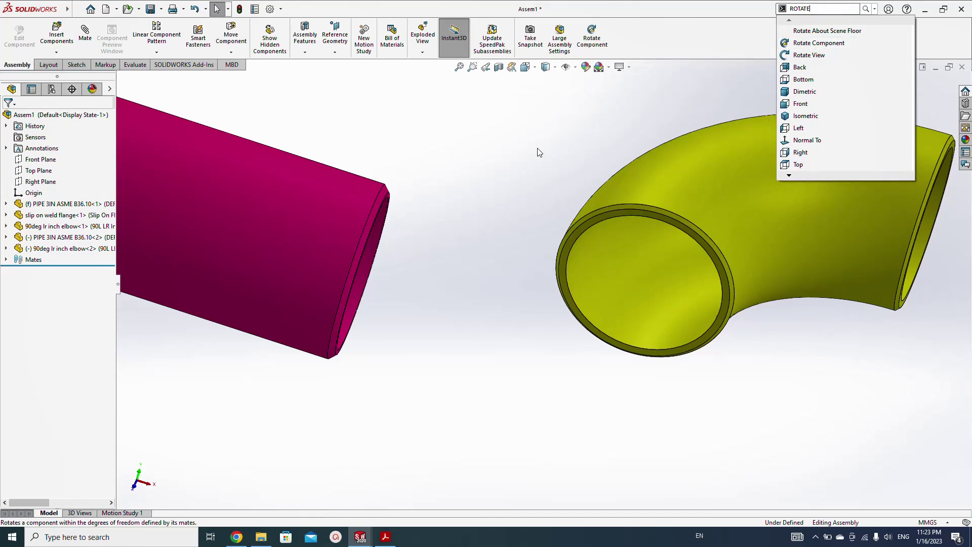
click(592, 37)
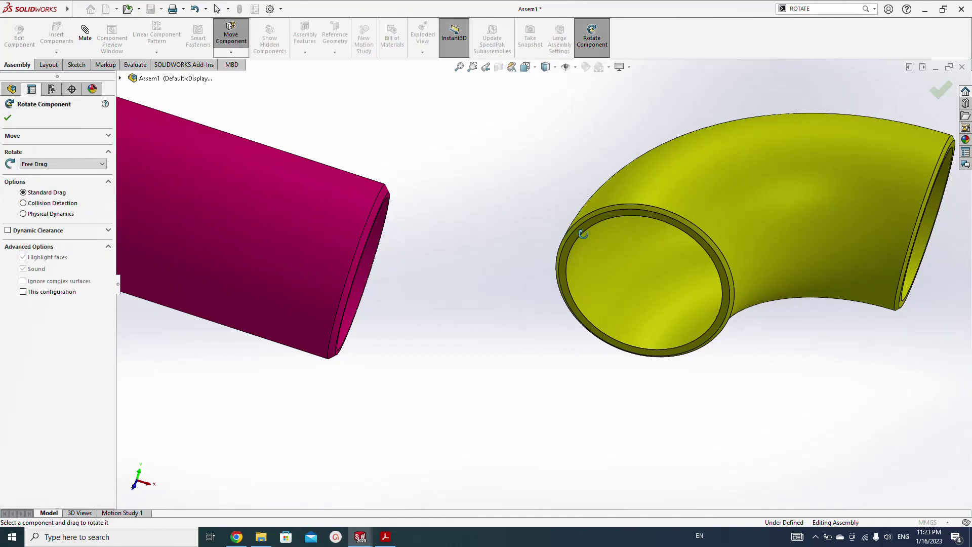
drag(738, 218, 639, 248)
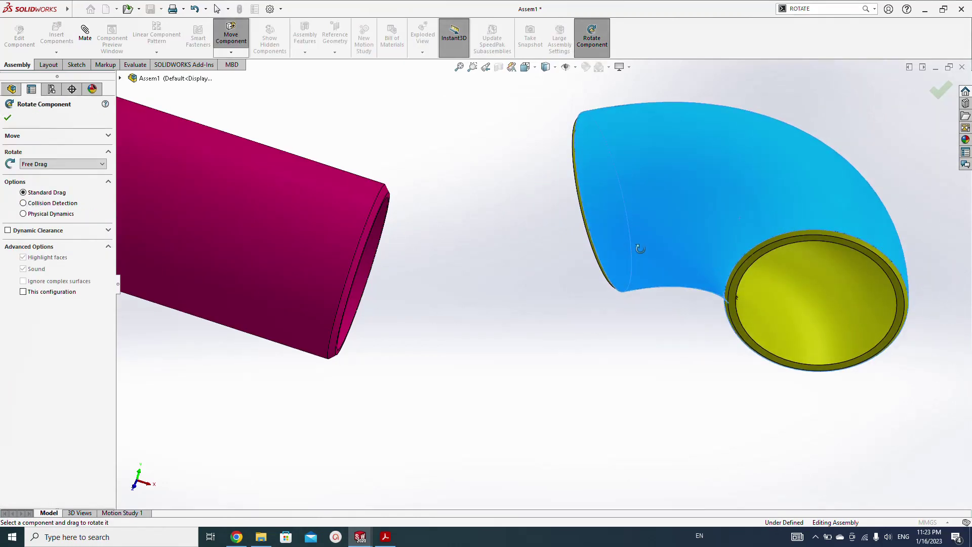
key(Escape)
scroll(554, 308, up, 5)
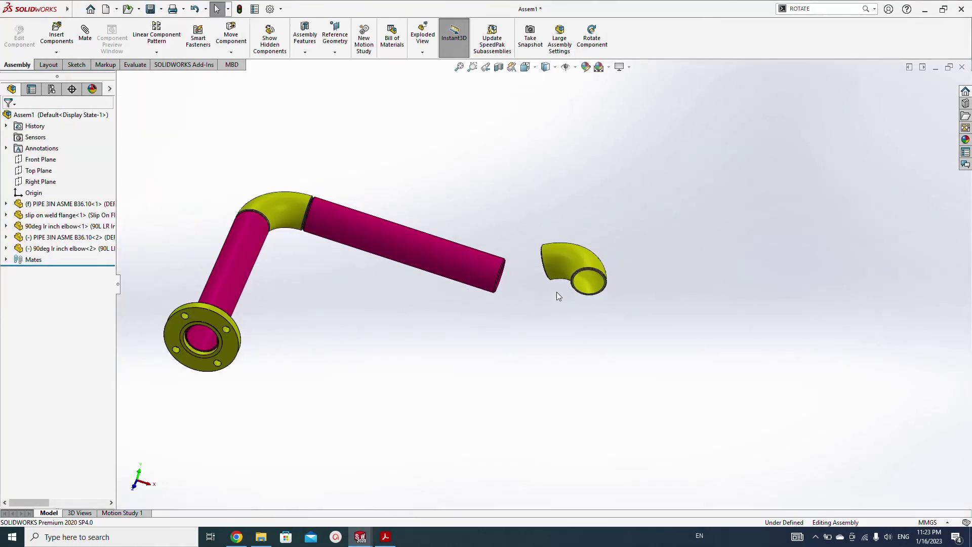
scroll(617, 173, down, 3)
Rotate the second elbow again so its opening faces the second pipe's end.
click(591, 36)
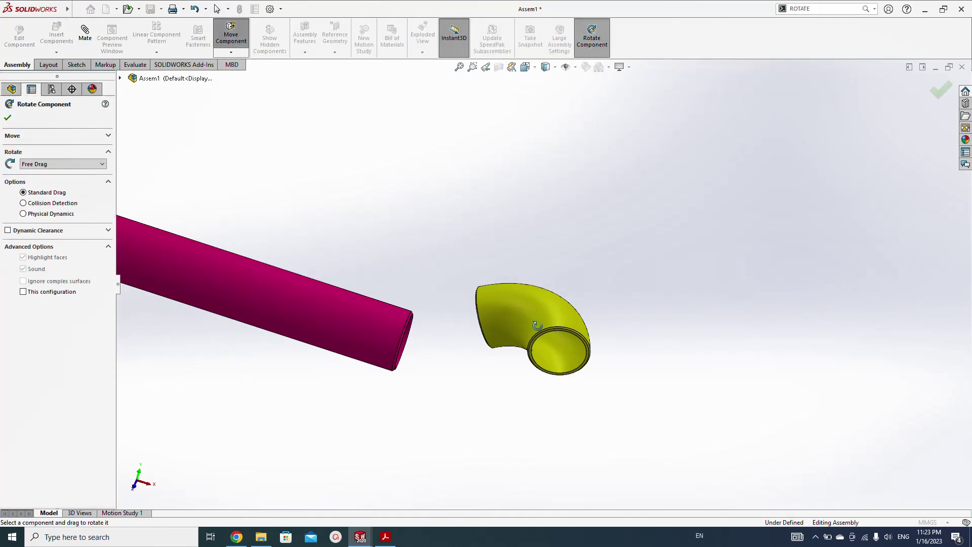
drag(607, 223, 484, 191)
key(Escape)
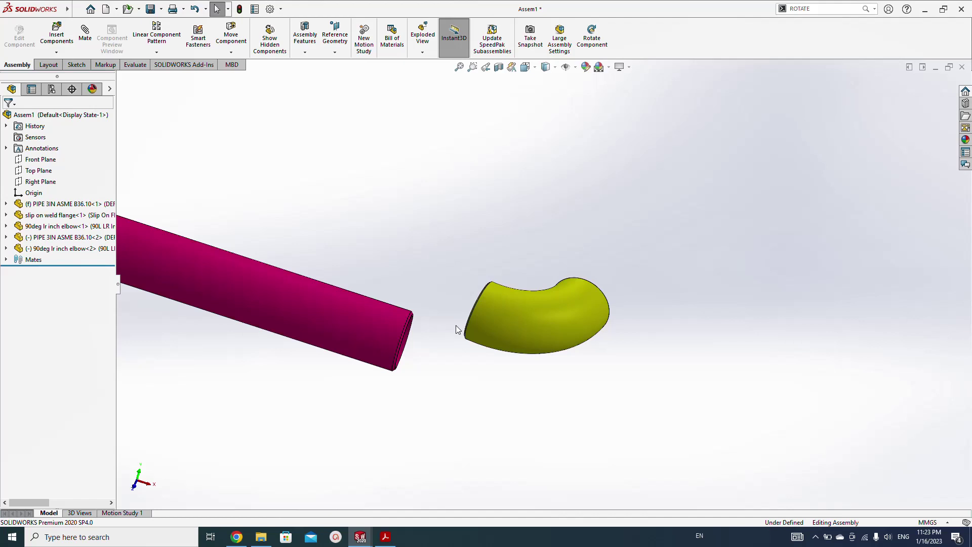
scroll(363, 294, down, 3)
click(351, 291)
Mate the second elbow's inner edge concentric with the second pipe's end.
middle_drag(630, 326, 556, 311)
ctrl+click(566, 283)
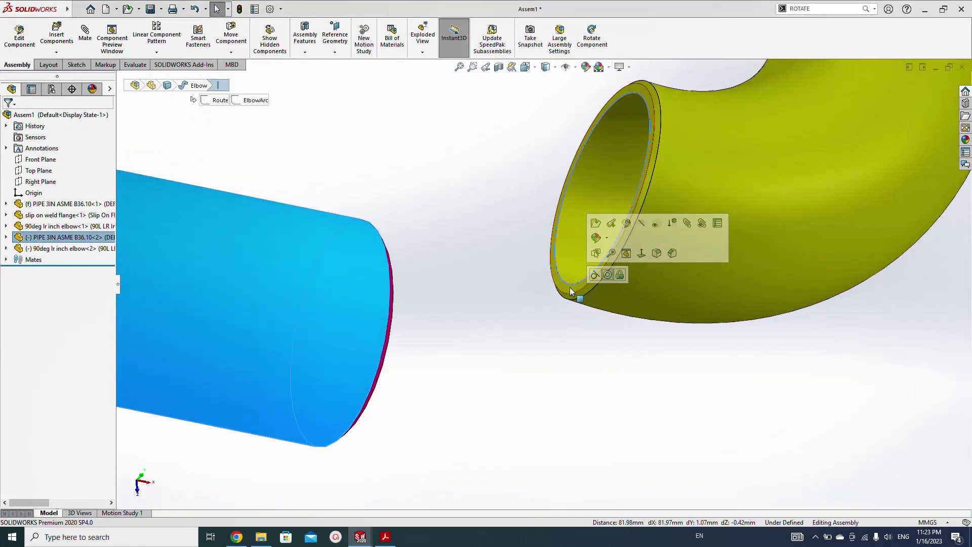
click(607, 275)
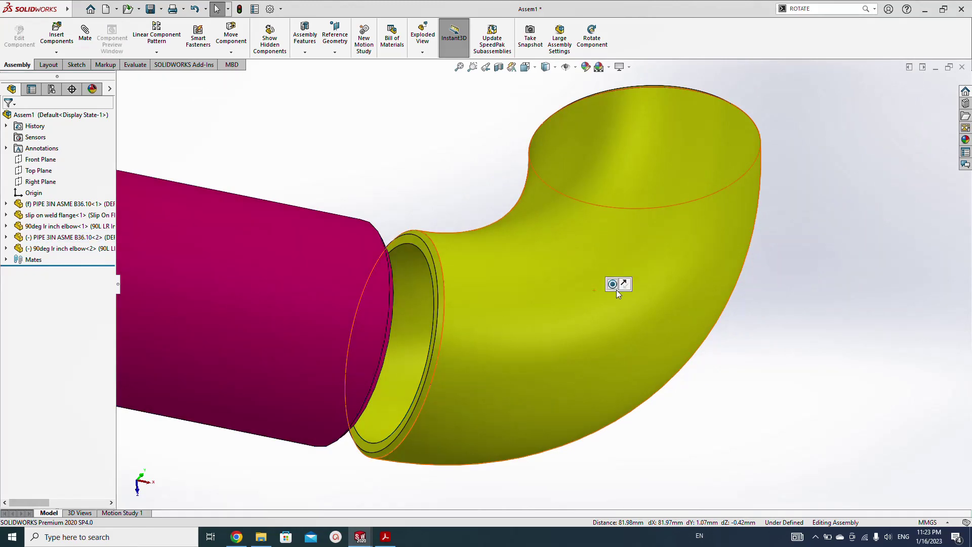
Hold the elbow opening 2 mm from the pipe's end edge with a Distance mate.
click(373, 453)
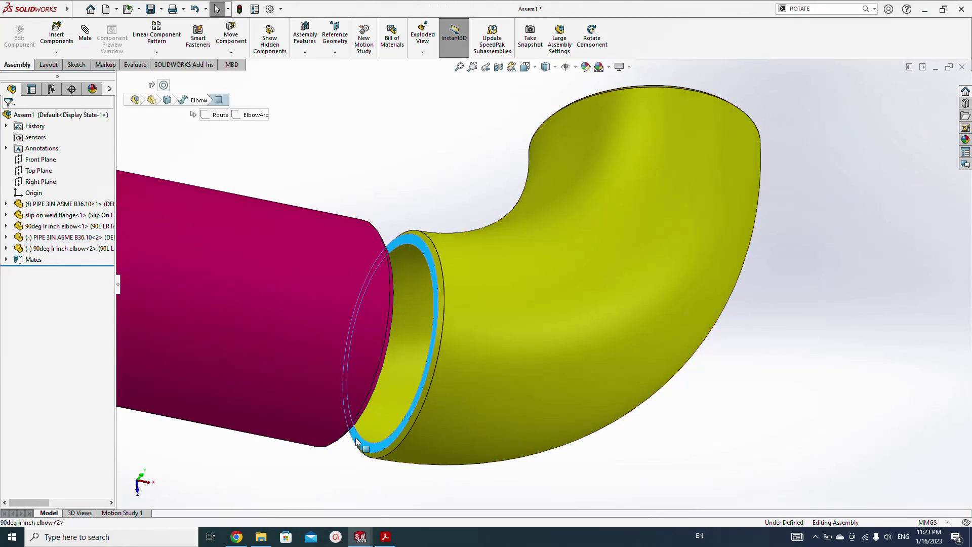
drag(373, 453, 324, 415)
scroll(336, 449, down, 5)
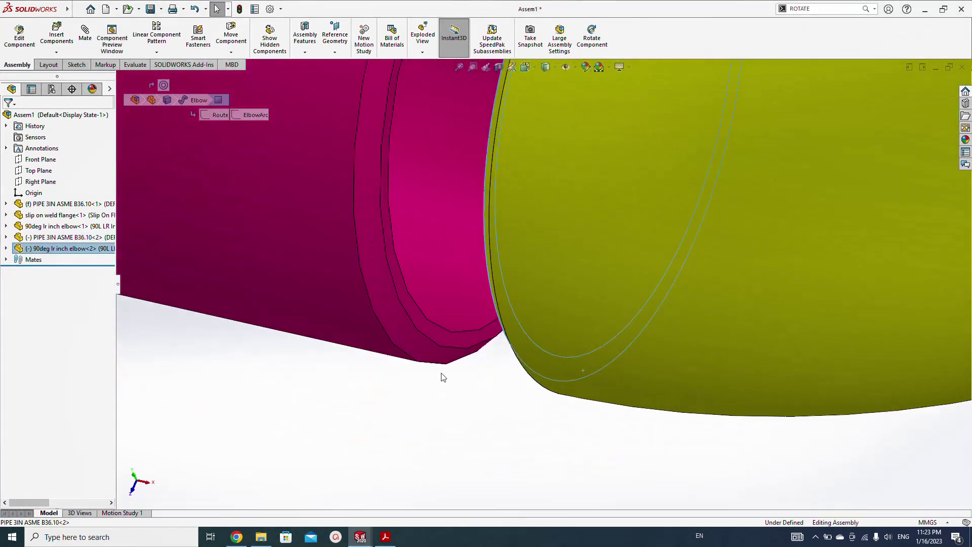
ctrl+click(448, 338)
click(525, 329)
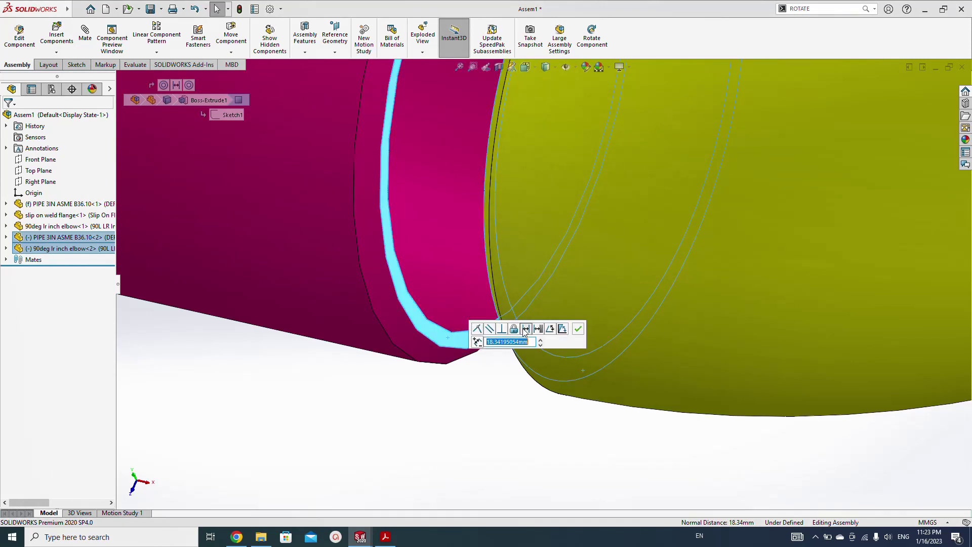
text(2)
click(578, 329)
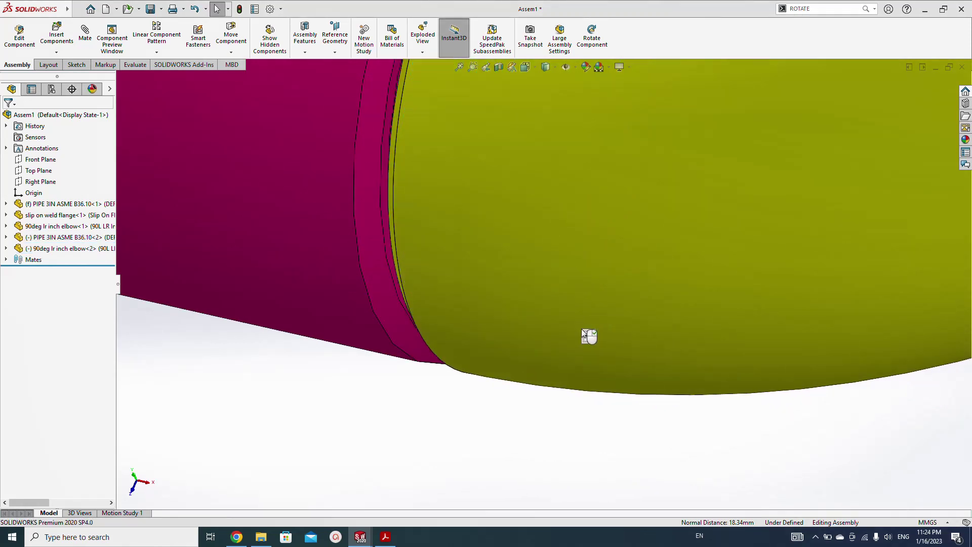
scroll(557, 374, up, 8)
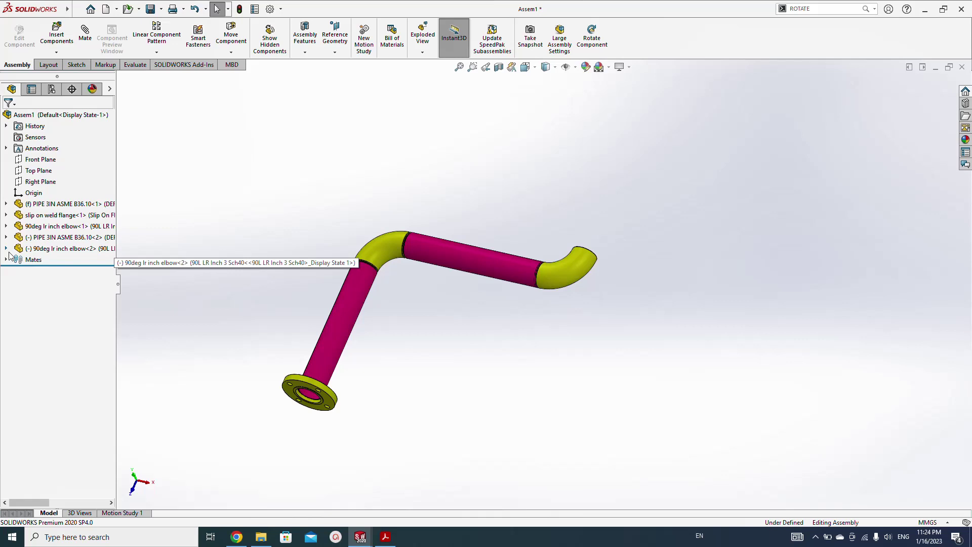
Mate elbow<2>'s front plane coincident with the assembly Top Plane, then collapse the tree.
click(5, 249)
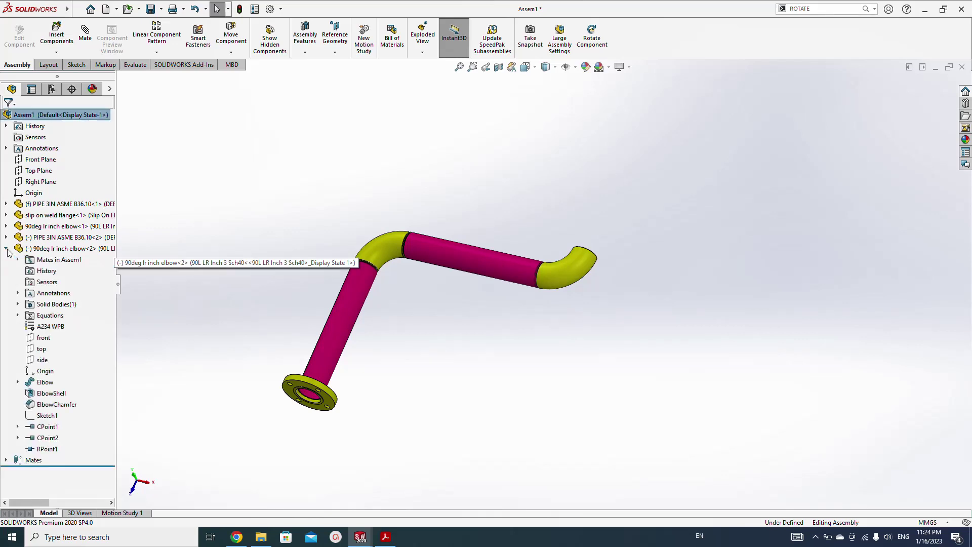
click(44, 338)
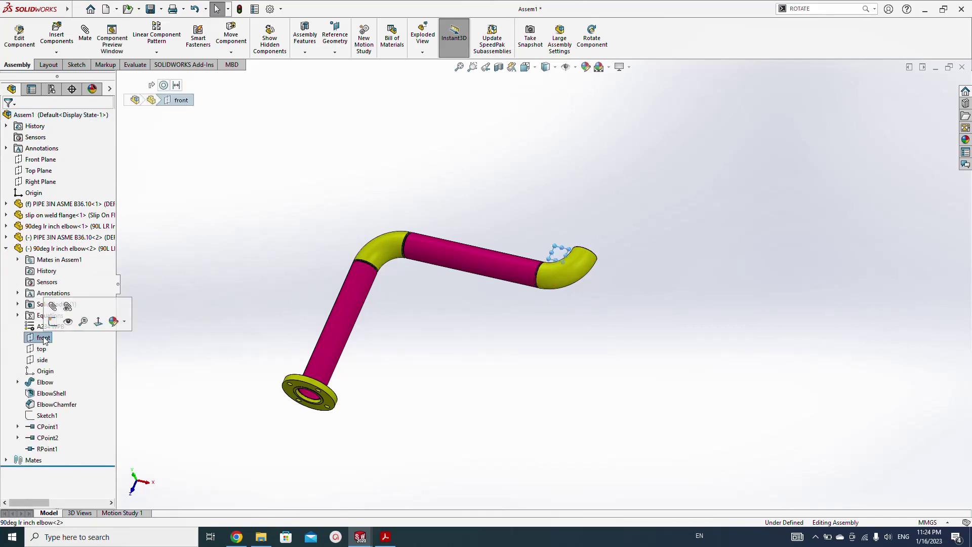
ctrl+click(35, 171)
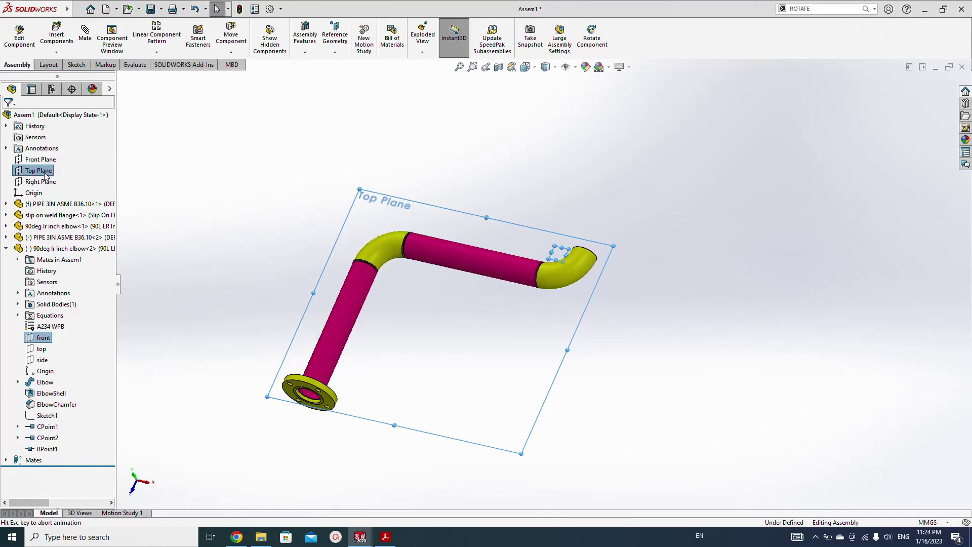
click(132, 254)
right_click(92, 149)
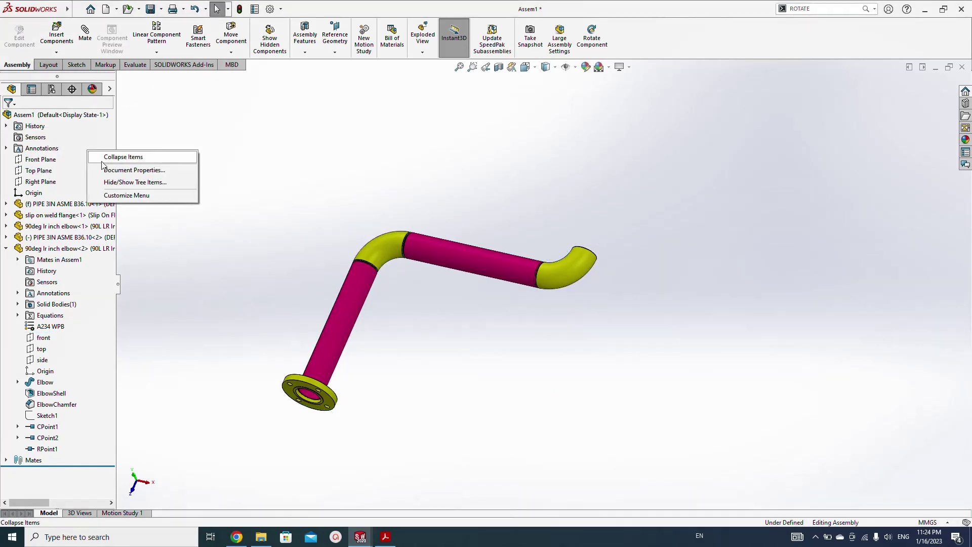
click(118, 156)
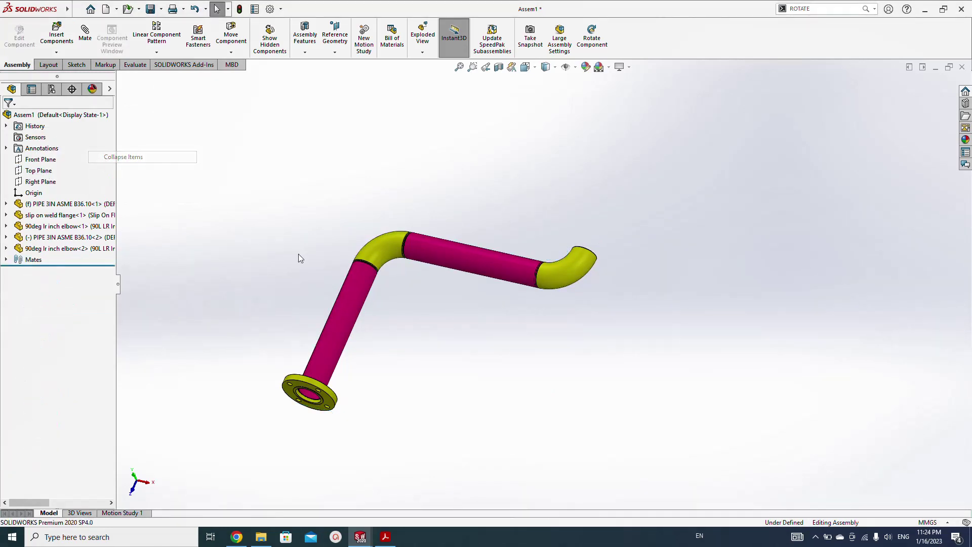
click(84, 238)
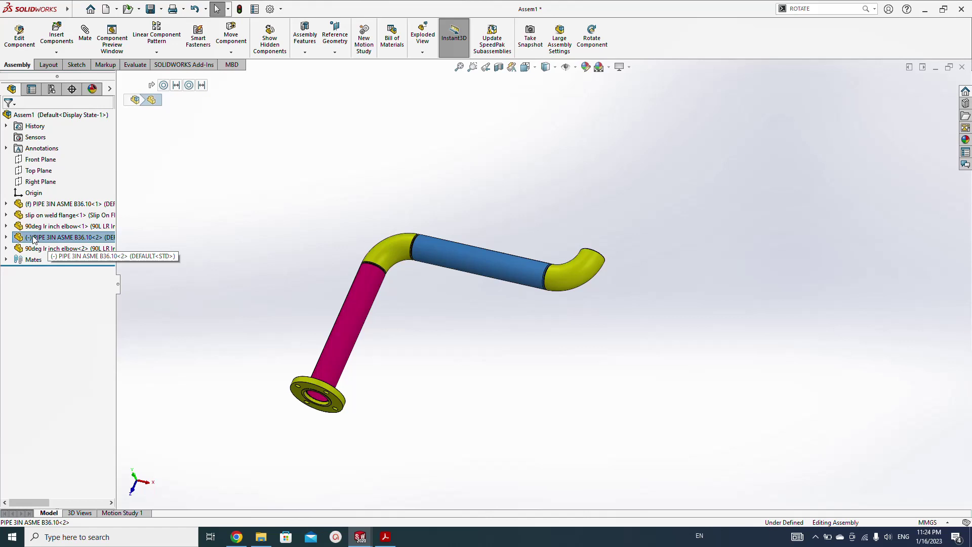
Copy PIPE<2> into the model and mate it concentric with the second elbow's open end.
ctrl+drag(32, 242, 703, 205)
click(653, 287)
scroll(653, 246, down, 3)
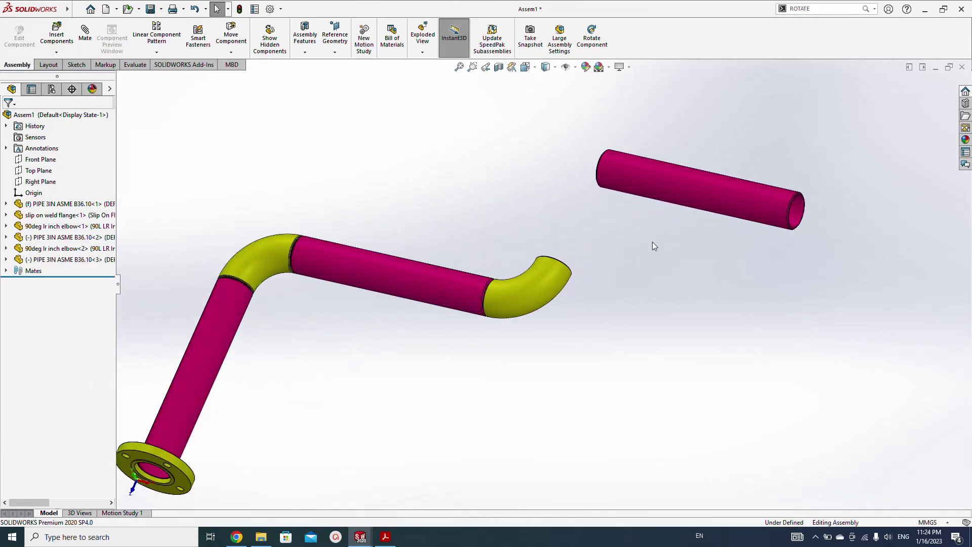
click(629, 169)
scroll(587, 291, down, 5)
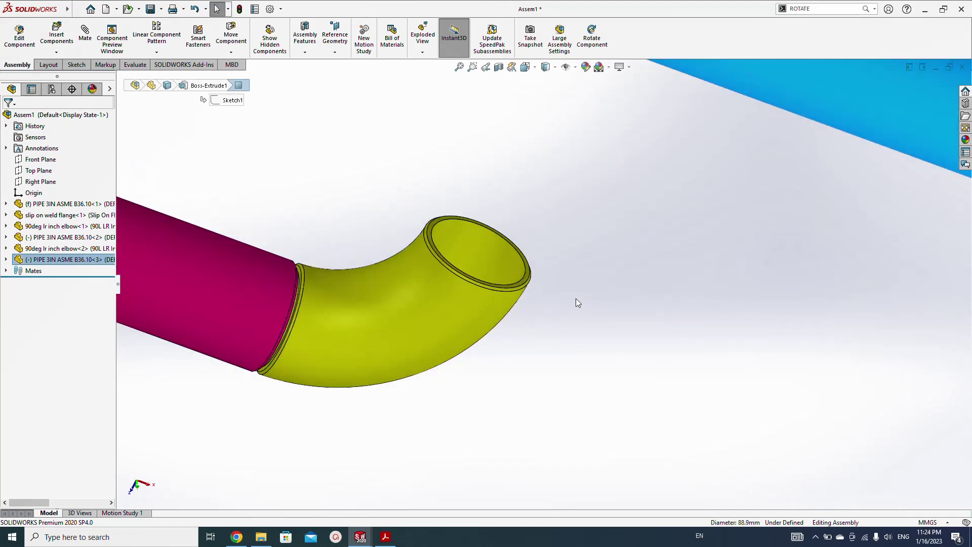
scroll(577, 302, down, 3)
click(498, 260)
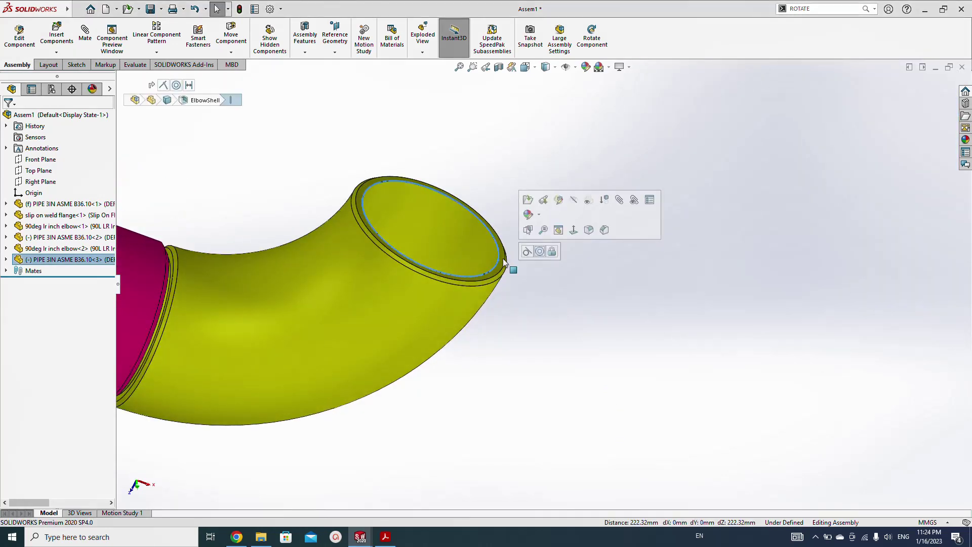
click(540, 252)
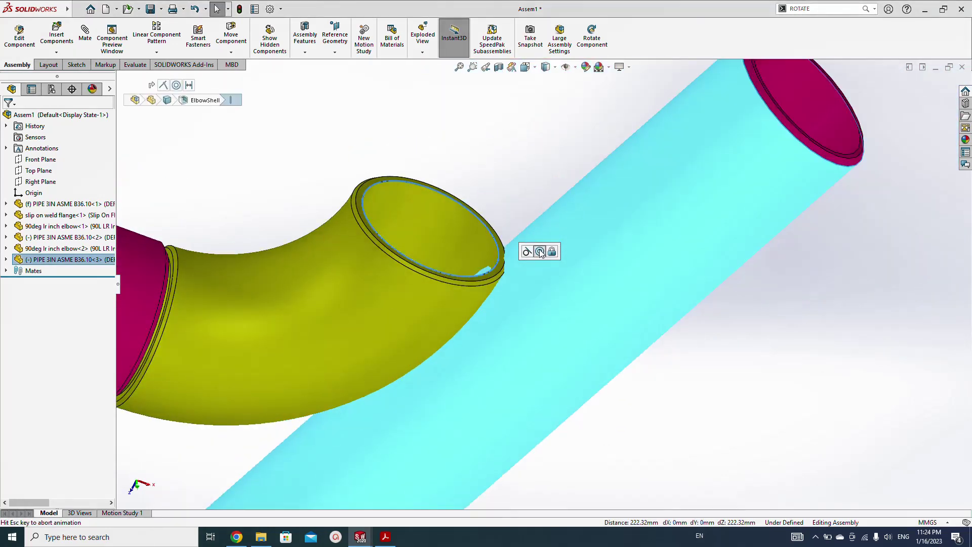
scroll(559, 382, up, 5)
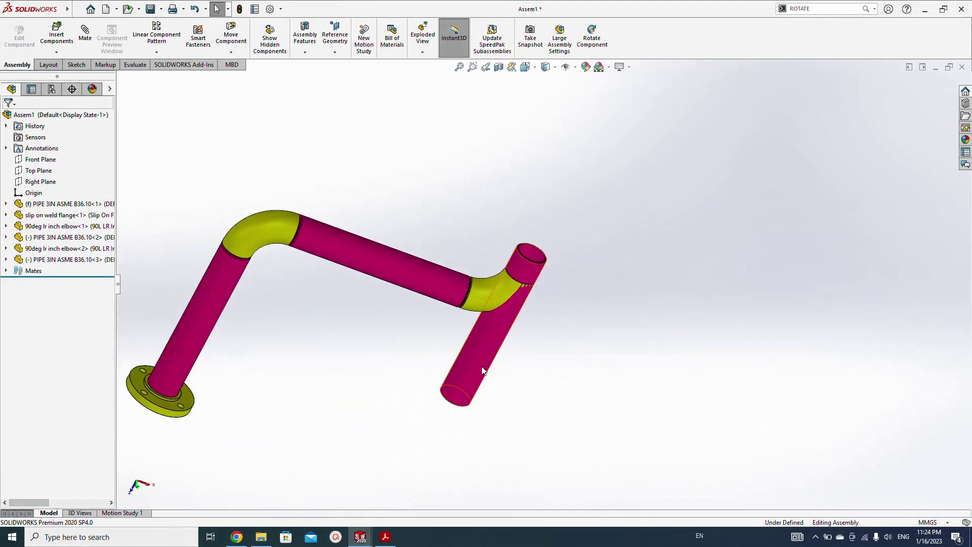
Add a 2 mm Distance mate between the elbow rim and the new pipe's end.
drag(481, 354, 564, 202)
scroll(552, 285, down, 4)
scroll(552, 285, down, 3)
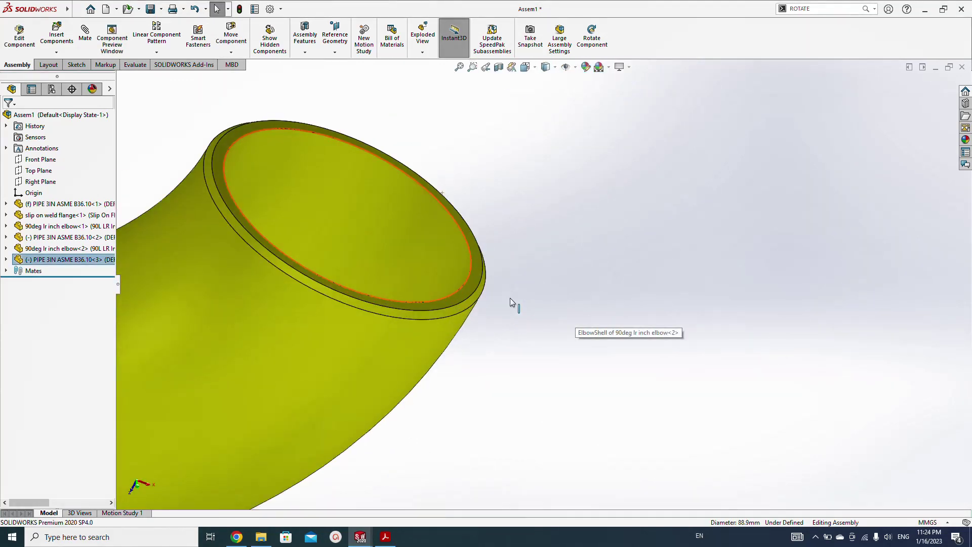
click(472, 282)
scroll(488, 339, up, 4)
middle_drag(574, 263, 570, 327)
scroll(531, 304, down, 5)
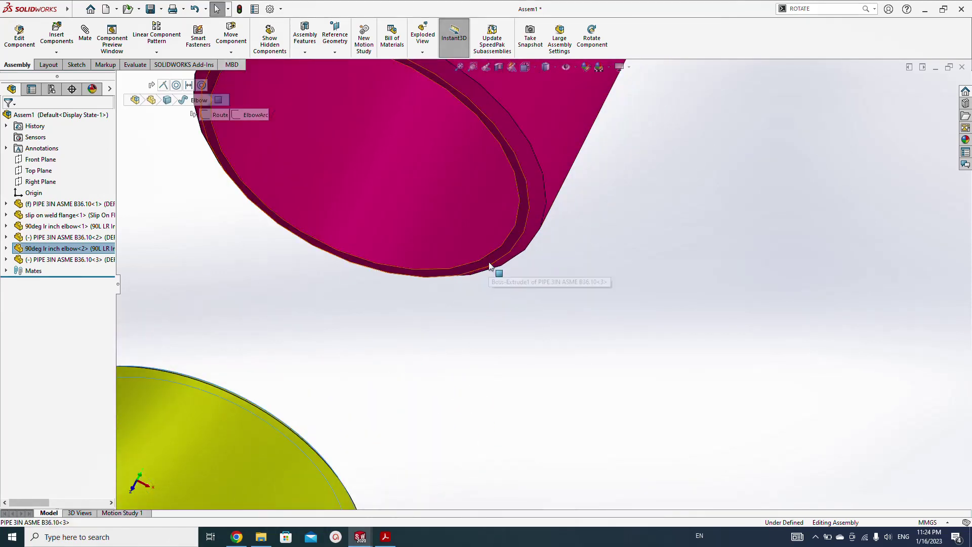
ctrl+click(491, 267)
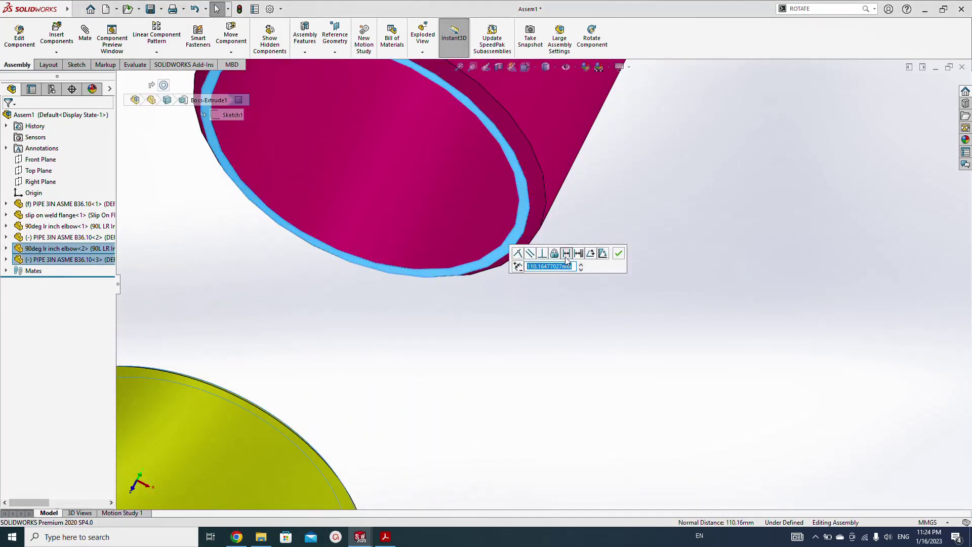
text(2)
key(Return)
click(618, 255)
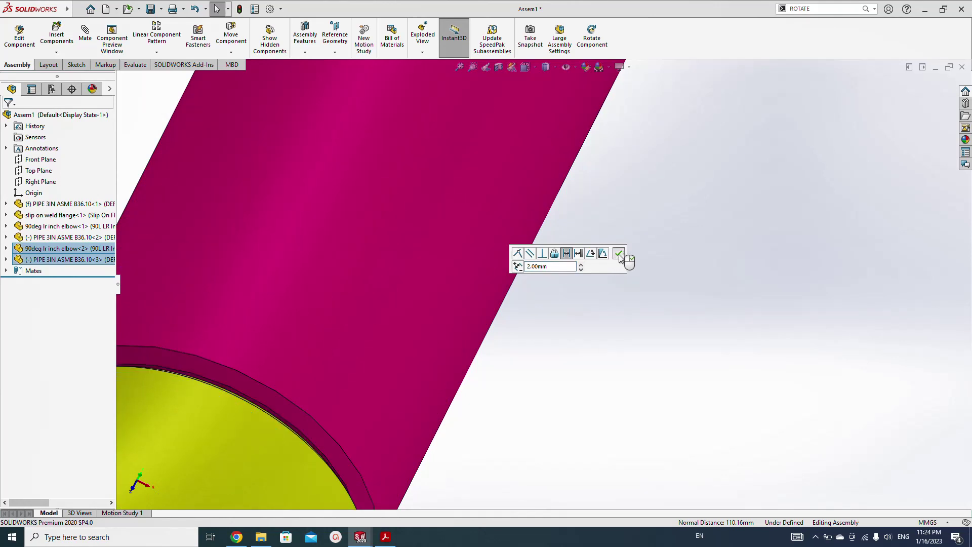
scroll(531, 324, up, 10)
middle_drag(514, 299, 364, 291)
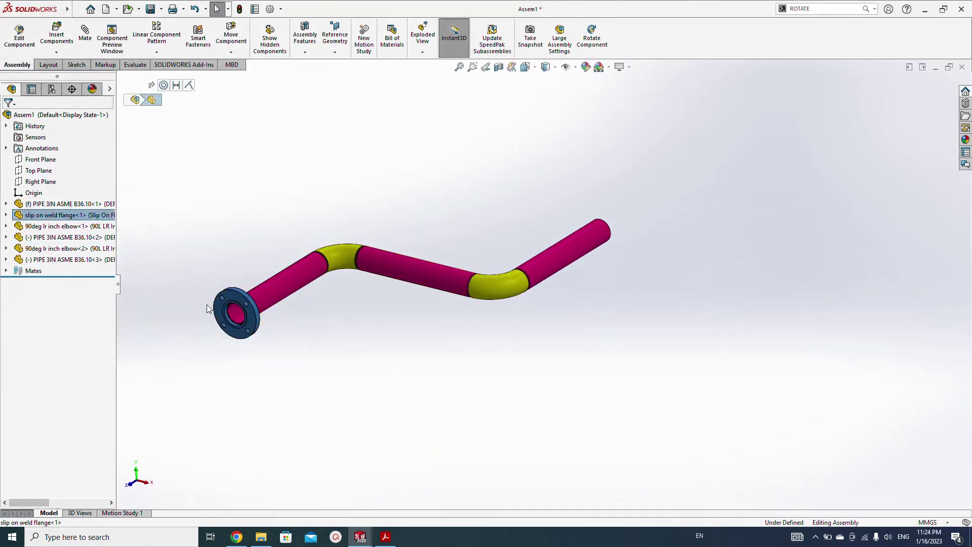
Copy the slip-on weld flange, rotate it toward the third pipe, and mate it concentric.
click(49, 217)
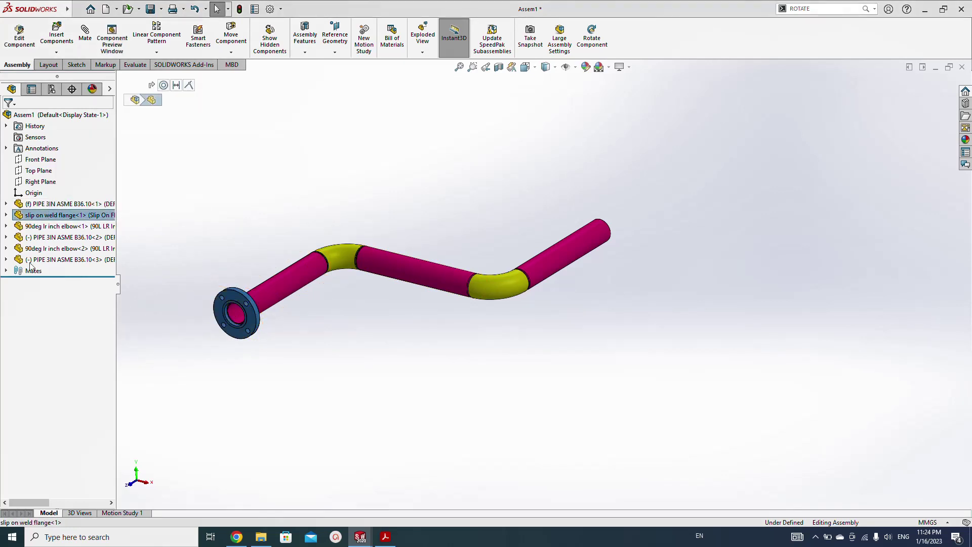
ctrl+drag(36, 219, 615, 298)
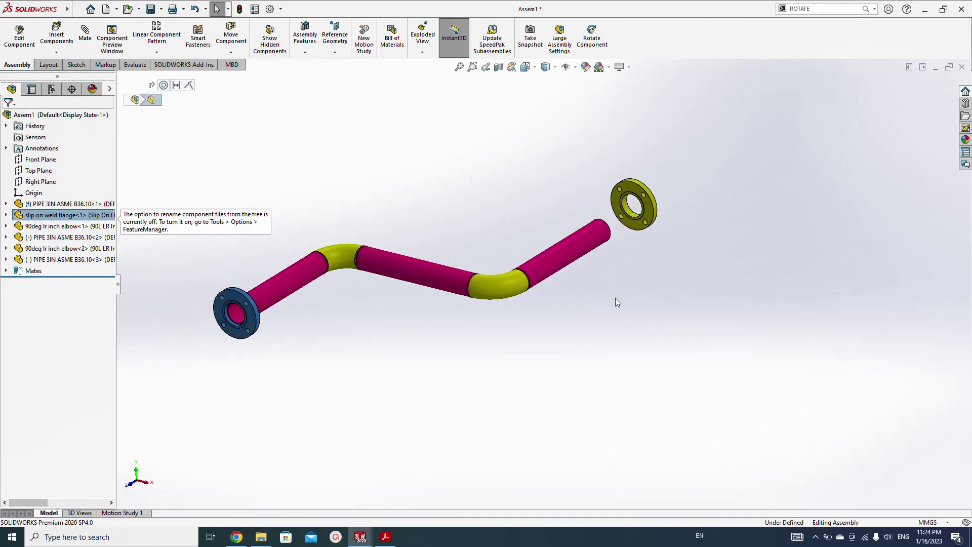
scroll(627, 233, down, 5)
scroll(602, 233, down, 3)
scroll(592, 224, up, 3)
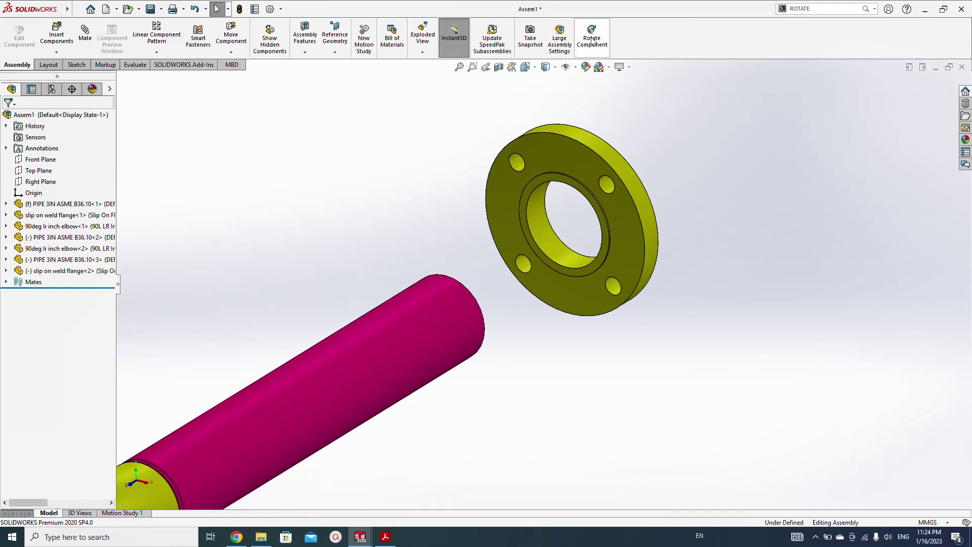
click(591, 35)
drag(526, 211, 693, 312)
key(Escape)
click(625, 276)
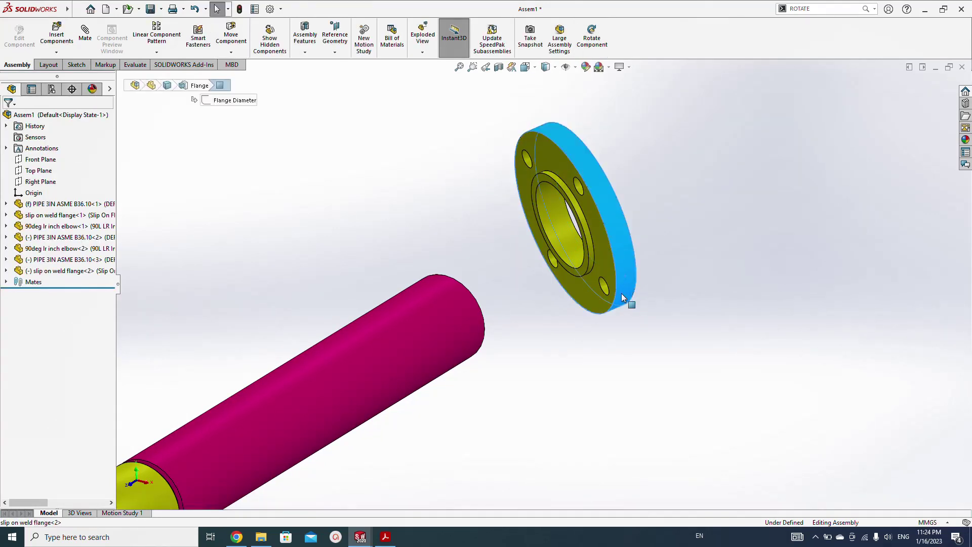
ctrl+click(432, 320)
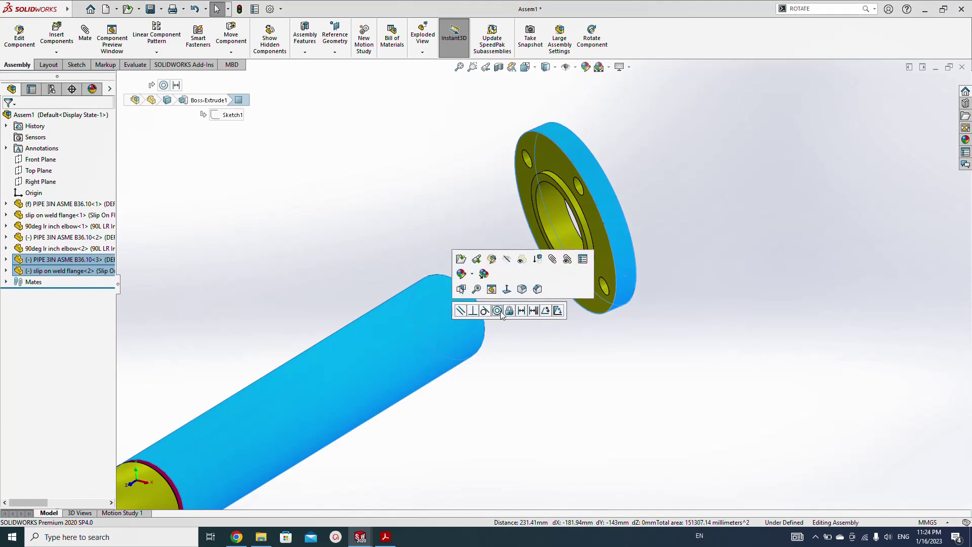
click(497, 310)
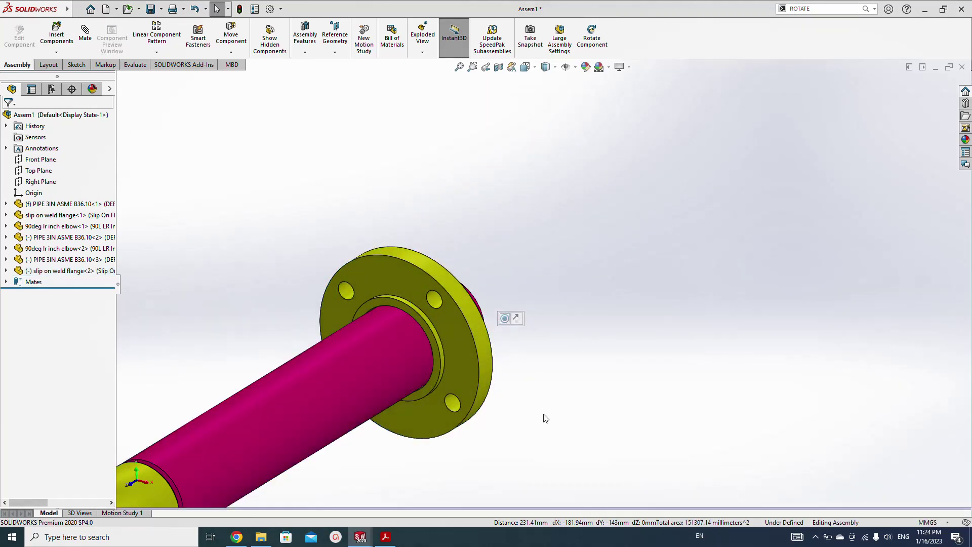
Set a 10 mm Distance mate between the pipe end and the flange hub face.
click(473, 379)
middle_drag(493, 350, 371, 463)
click(563, 357)
drag(563, 357, 596, 354)
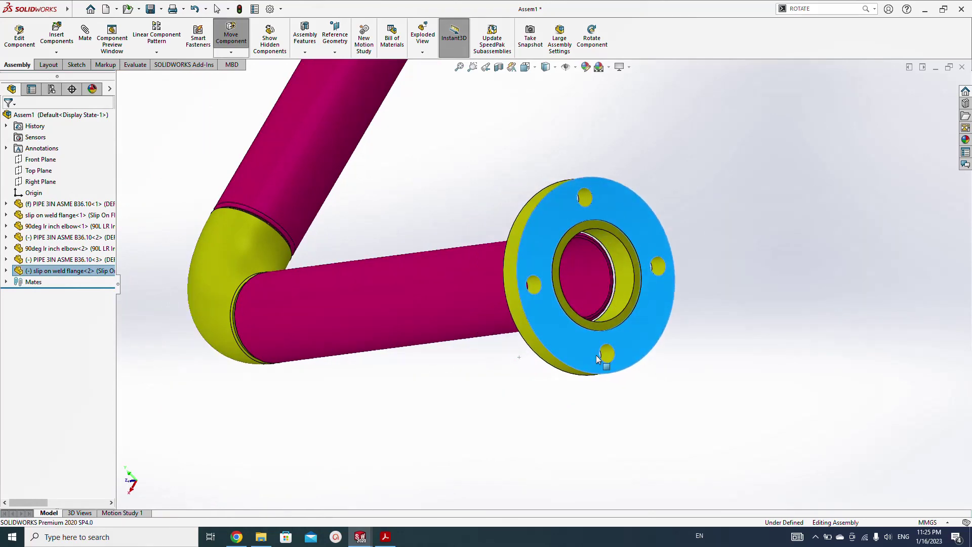
scroll(597, 327, down, 5)
scroll(598, 327, down, 2)
click(542, 320)
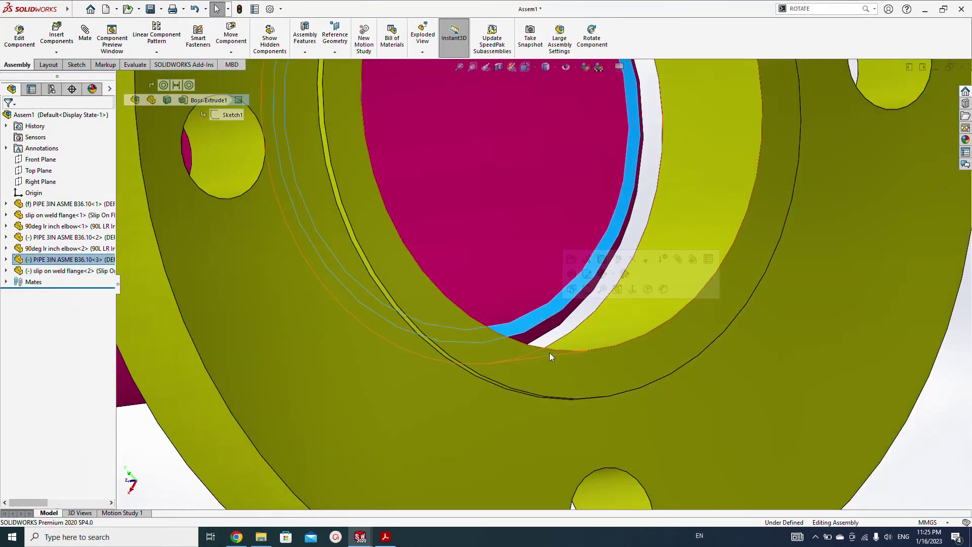
ctrl+click(544, 364)
click(621, 356)
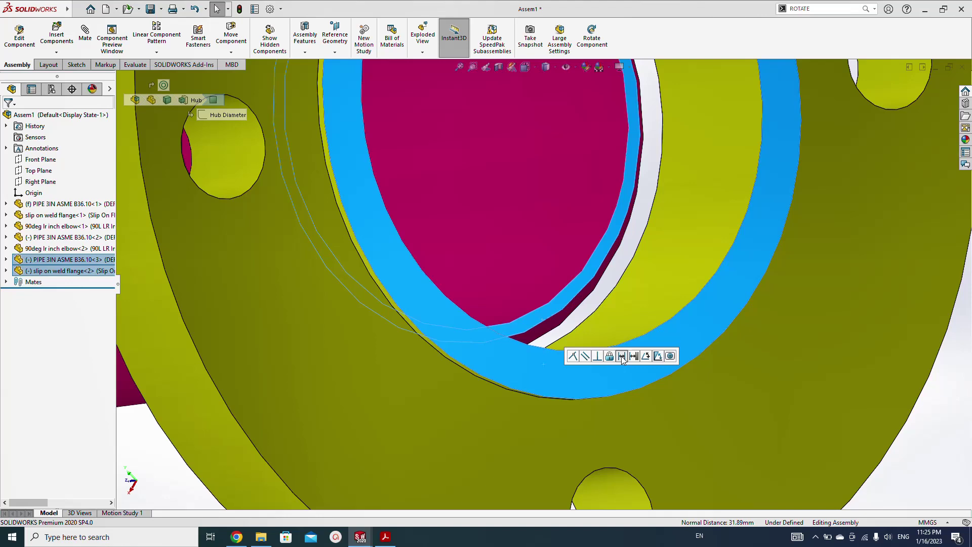
text(10)
key(Return)
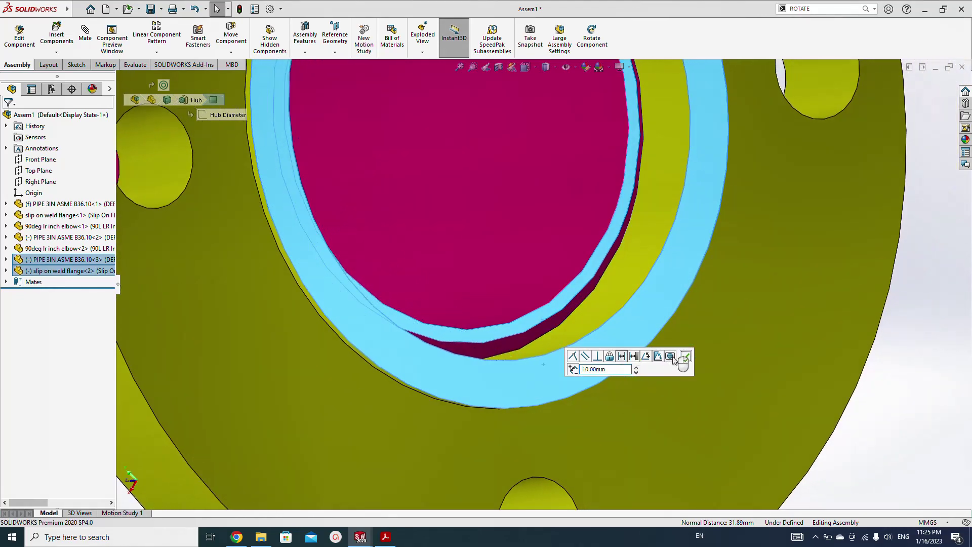
click(686, 356)
scroll(552, 354, down, 10)
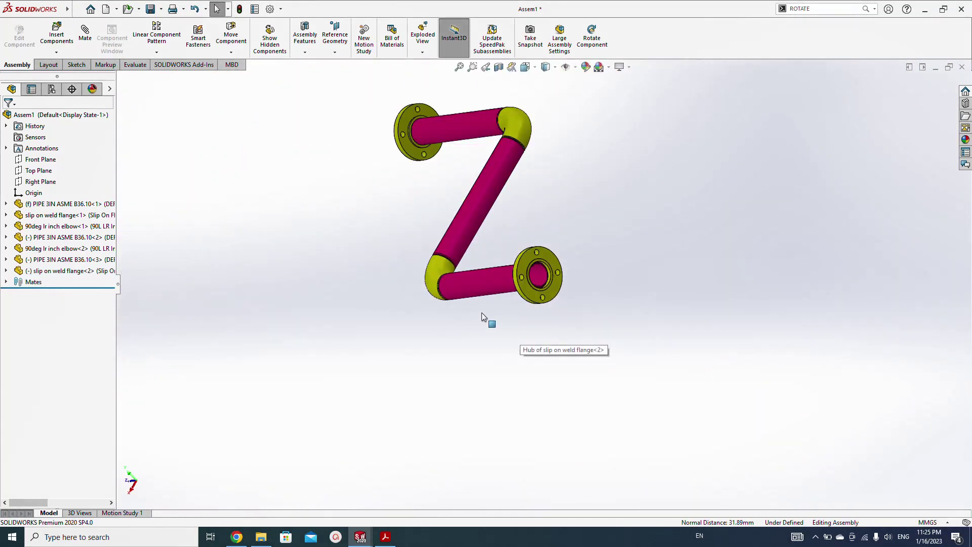
middle_drag(486, 318, 464, 280)
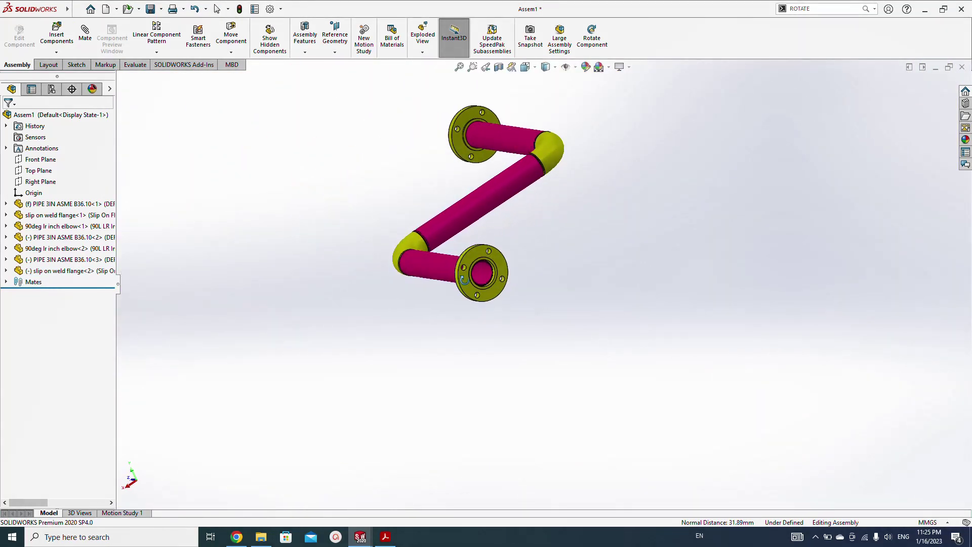
click(7, 271)
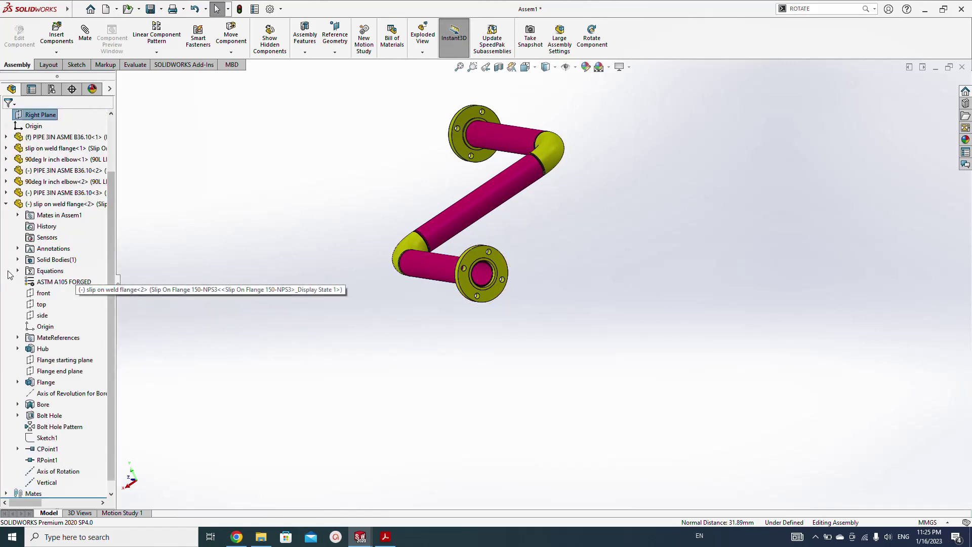
click(40, 304)
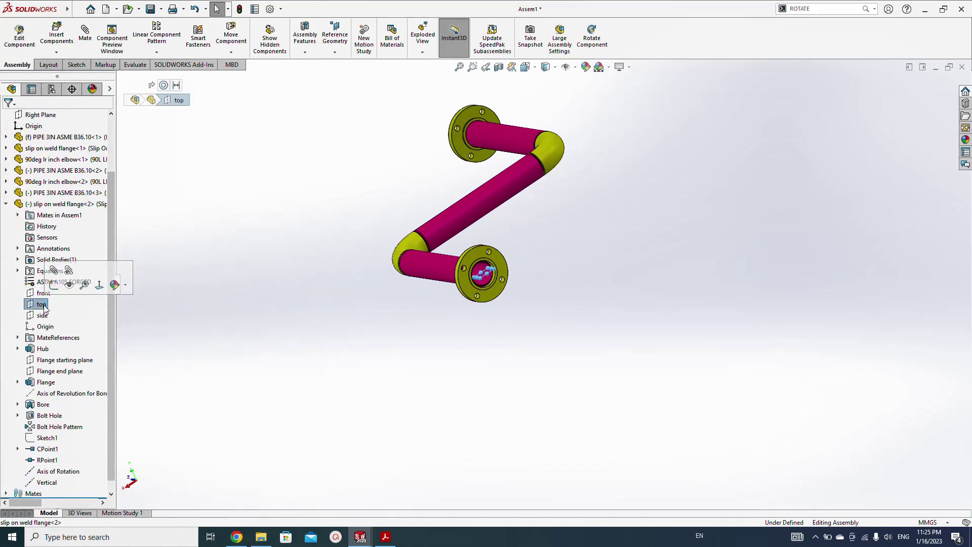
scroll(40, 308, up, 2)
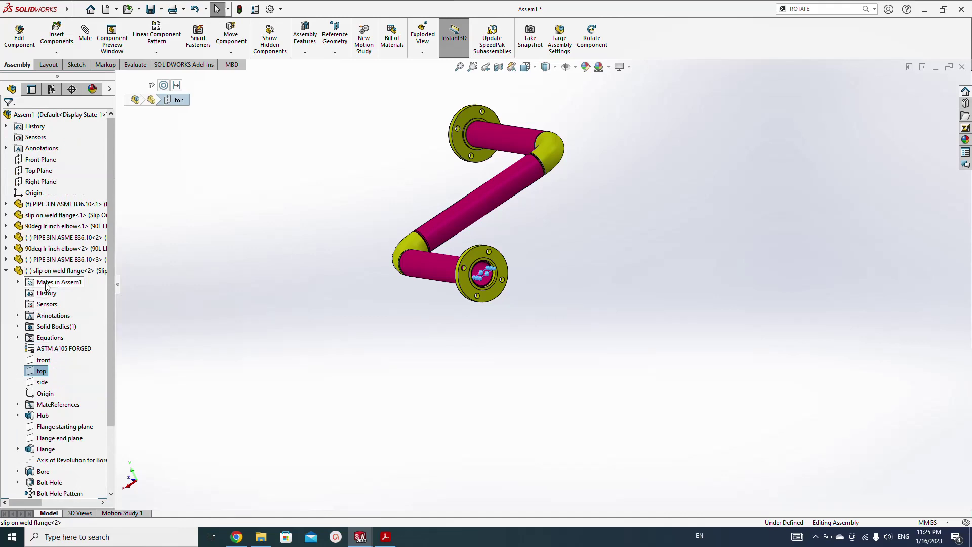
ctrl+click(39, 171)
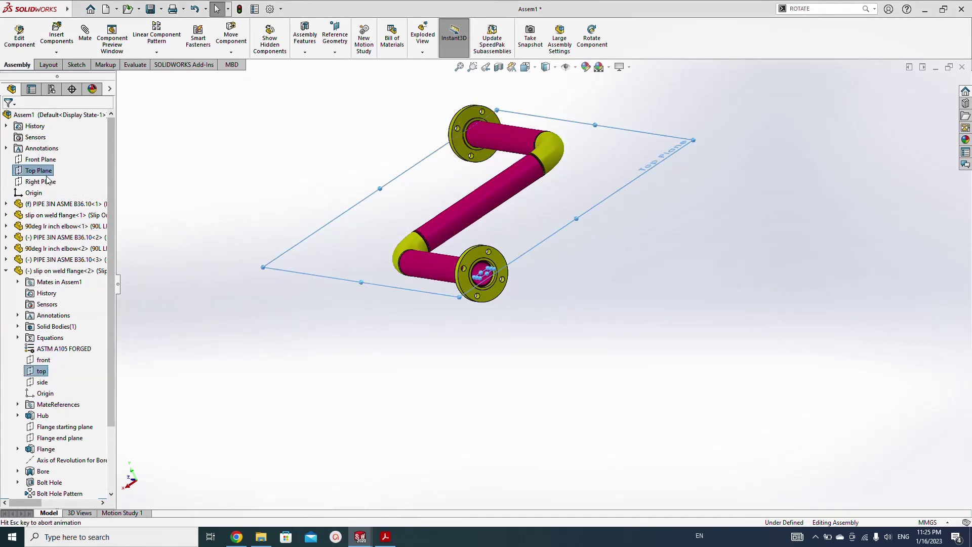
click(64, 176)
right_click(76, 174)
click(99, 181)
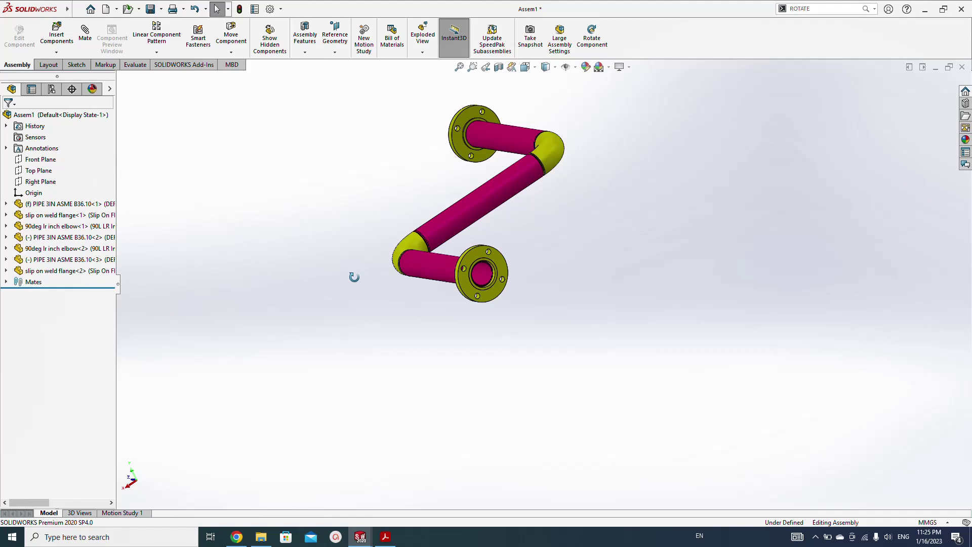
mouse_move(353, 275)
middle_down()
mouse_move(489, 232)
mouse_move(336, 284)
middle_up()
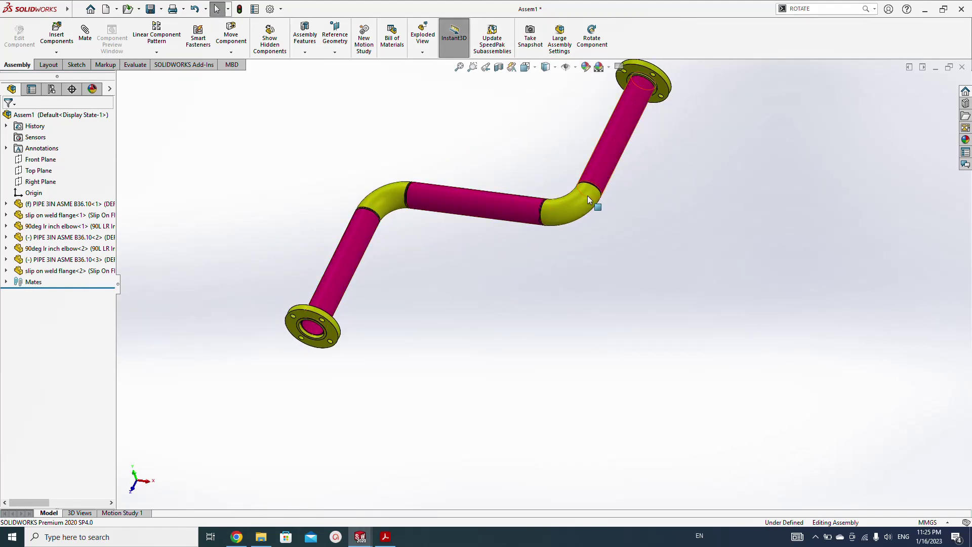
middle_drag(447, 300, 441, 273)
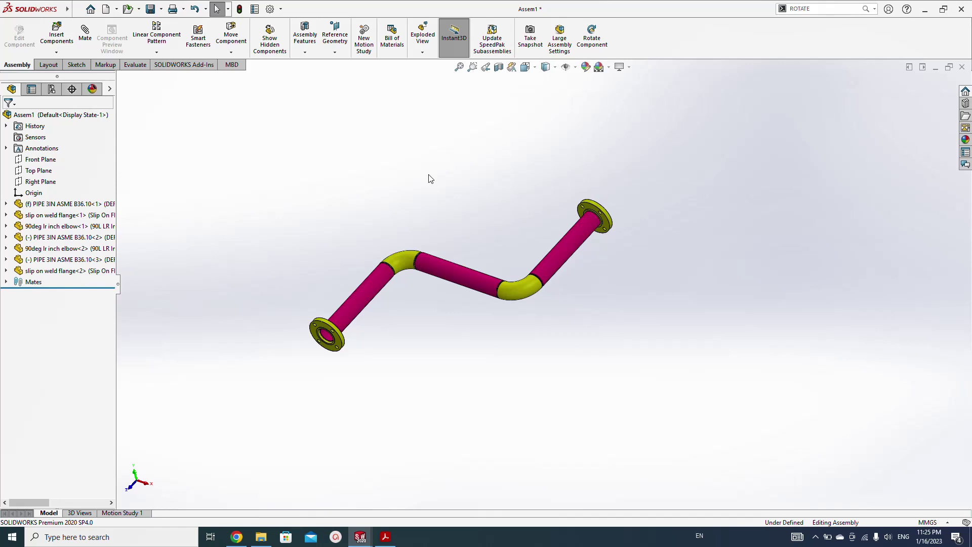
key(ctrl+s)
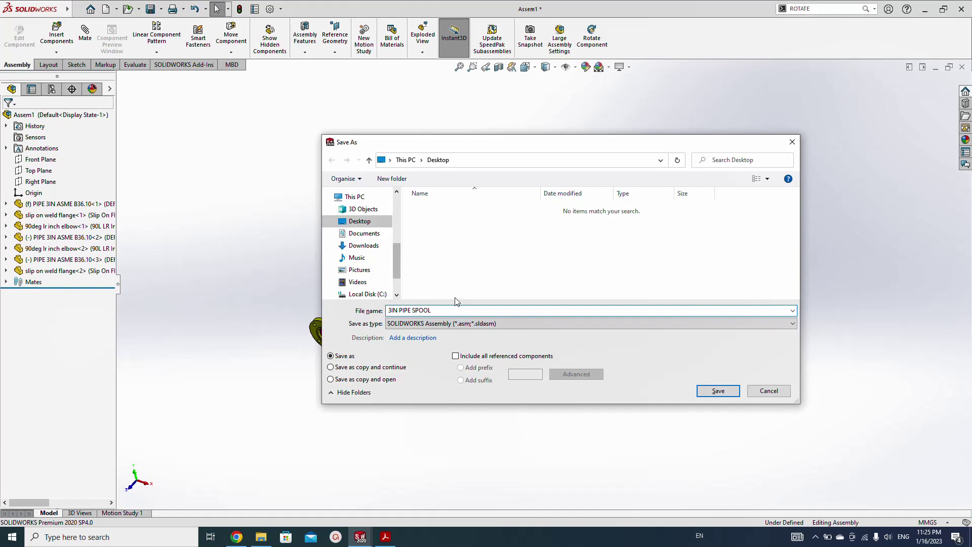
Save the assembly file on the Desktop under the name '3IN PIPE SPOOL'.
click(709, 392)
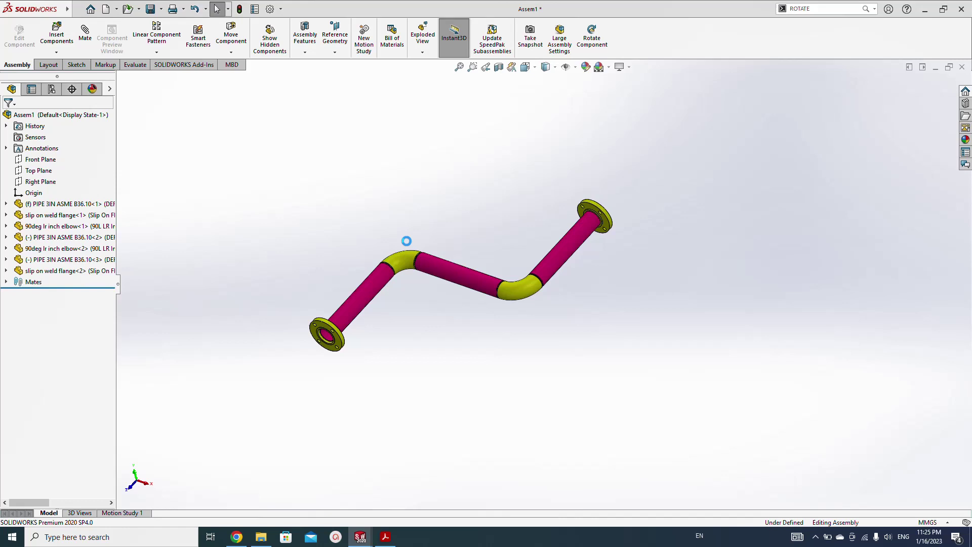
Add Description, Material, Weight and Thickness rows to the assembly's custom properties.
click(256, 9)
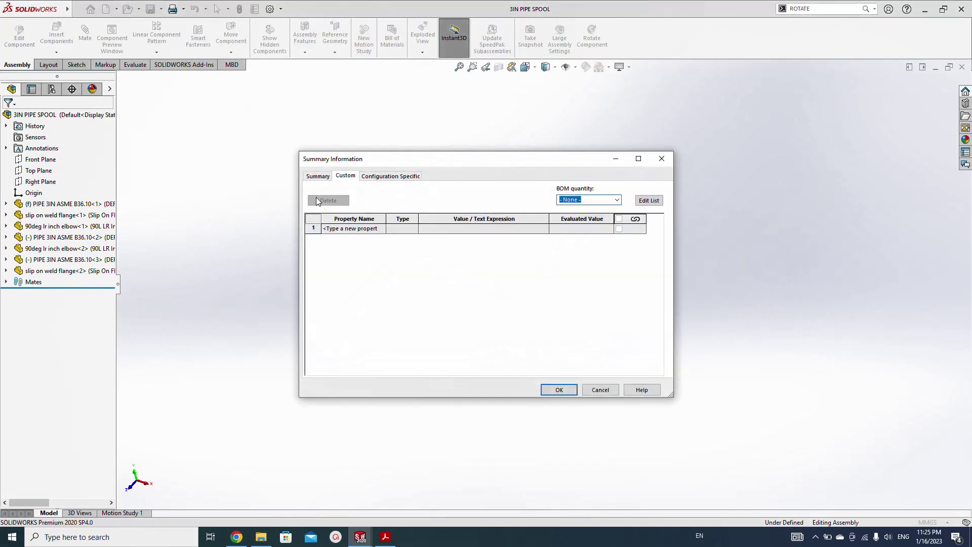
click(384, 230)
click(381, 229)
click(364, 238)
click(379, 238)
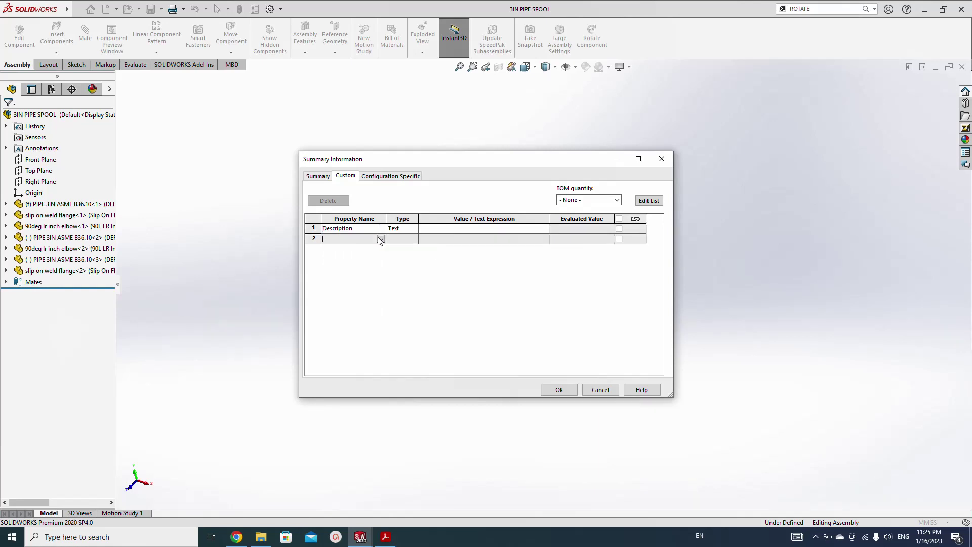
click(381, 239)
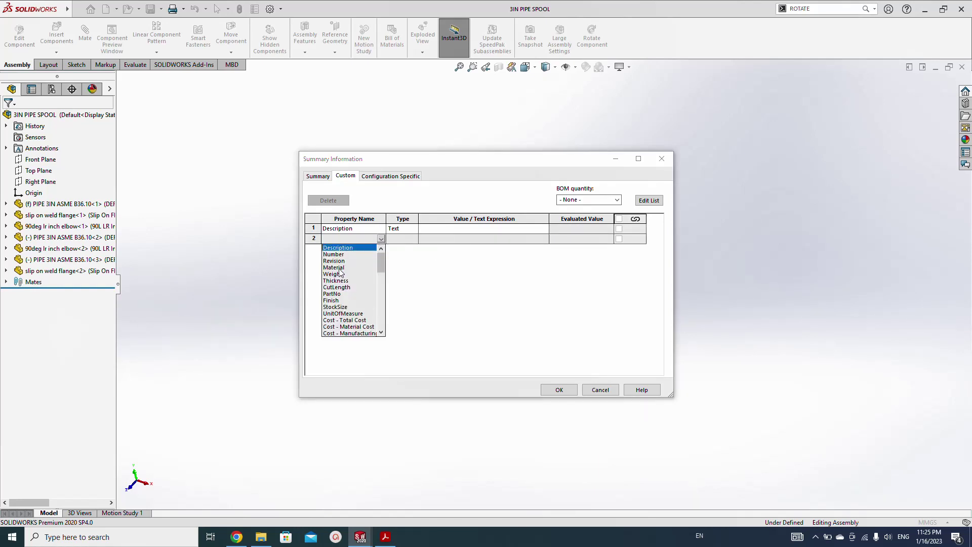
click(334, 267)
click(381, 249)
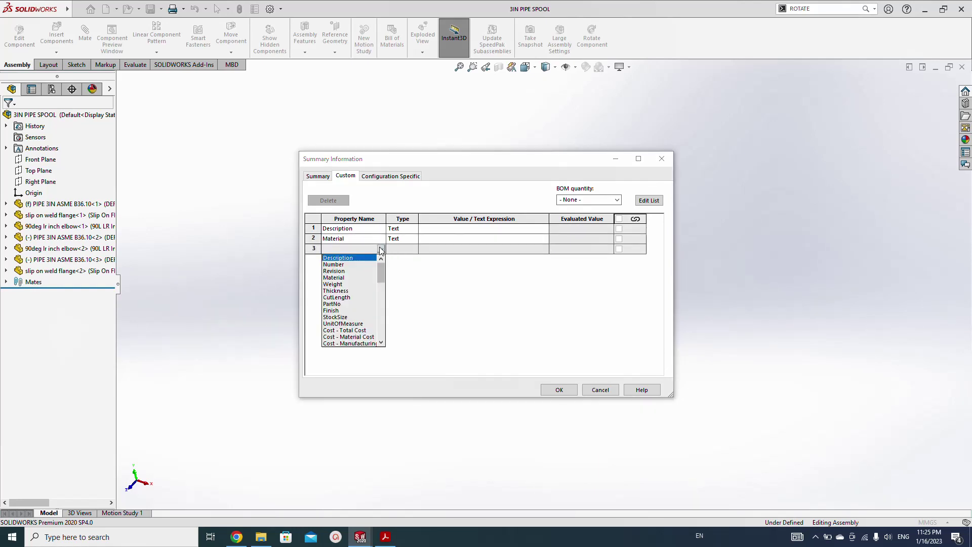
click(342, 285)
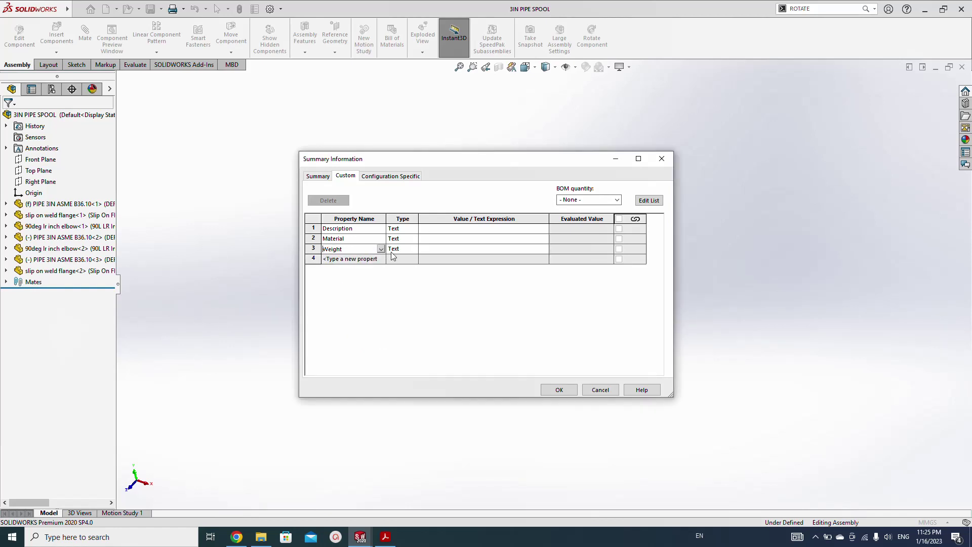
click(381, 259)
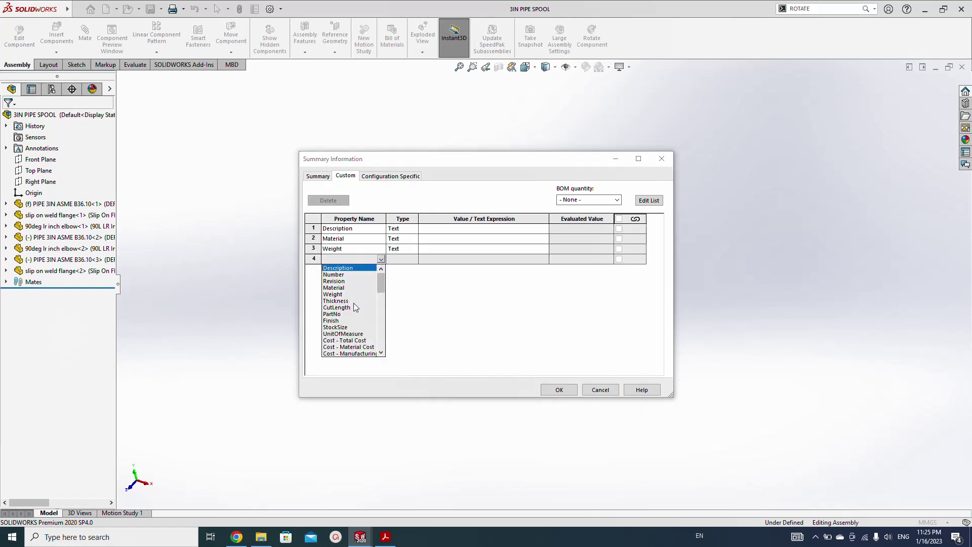
click(341, 303)
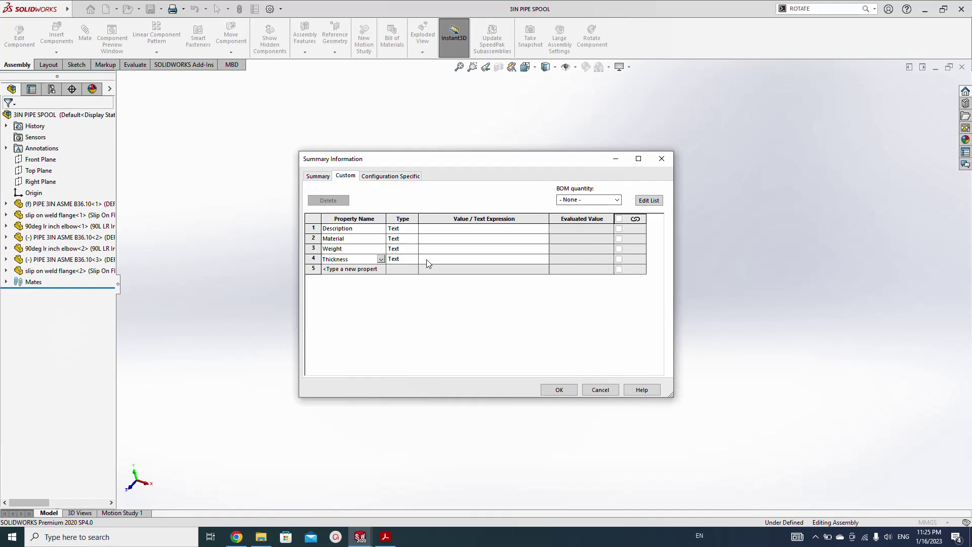
Fill in Thickness as a dash, Weight as SW-Mass, and Material as SEE BOM.
click(429, 260)
click(441, 250)
click(544, 249)
click(434, 268)
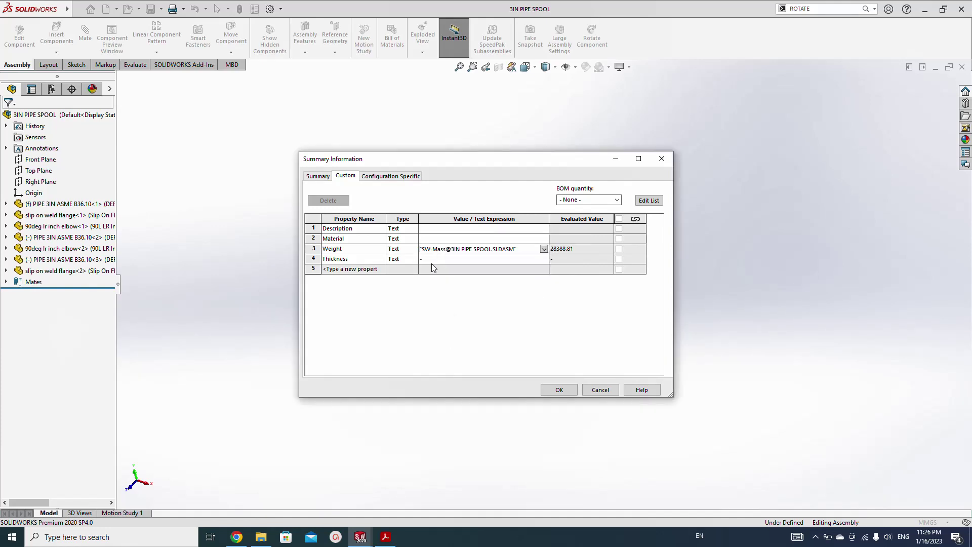
click(430, 239)
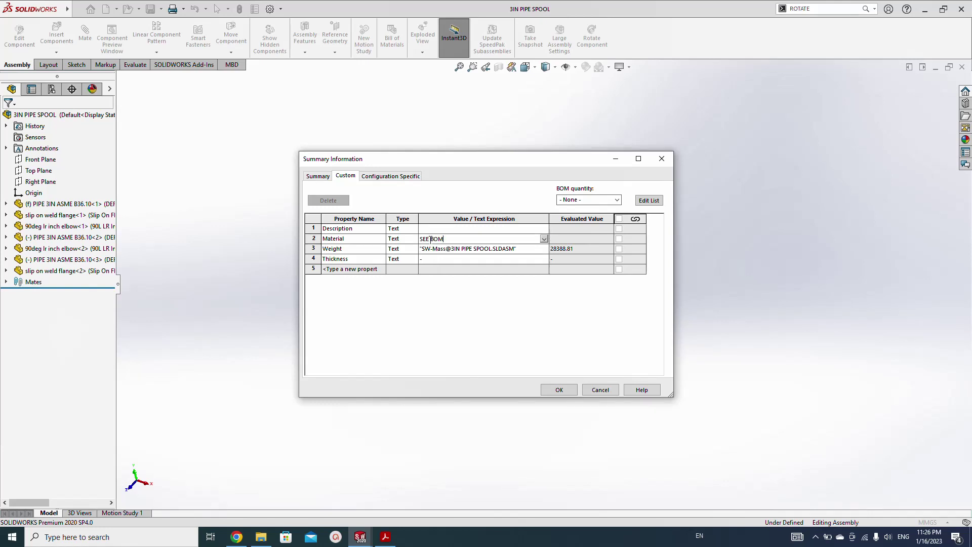
click(434, 230)
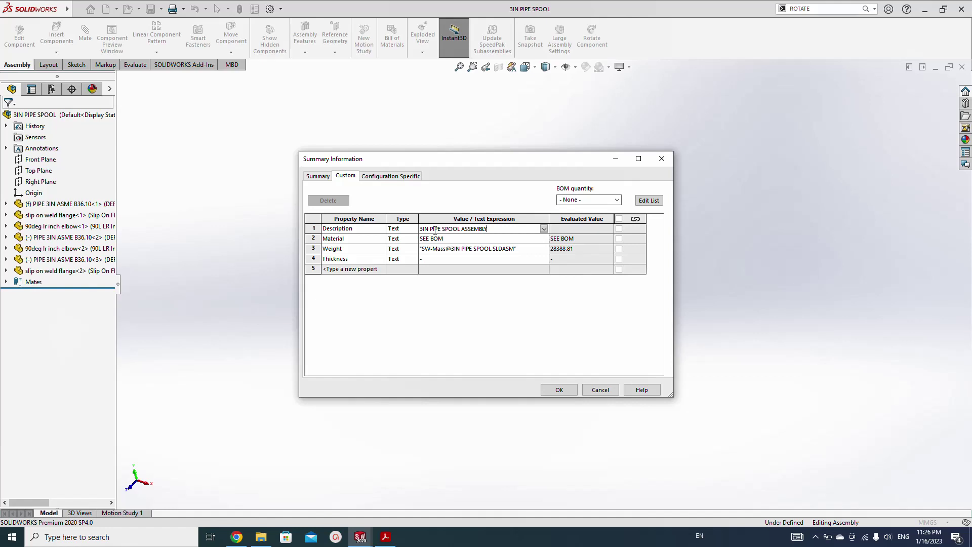
Apply the properties, set Custom document units with mass in kilograms, and save.
click(558, 389)
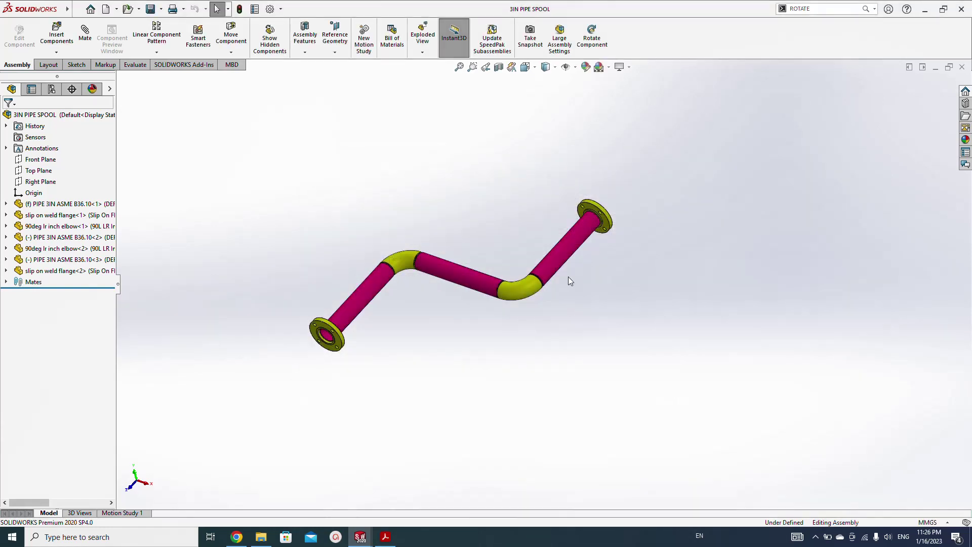
click(927, 522)
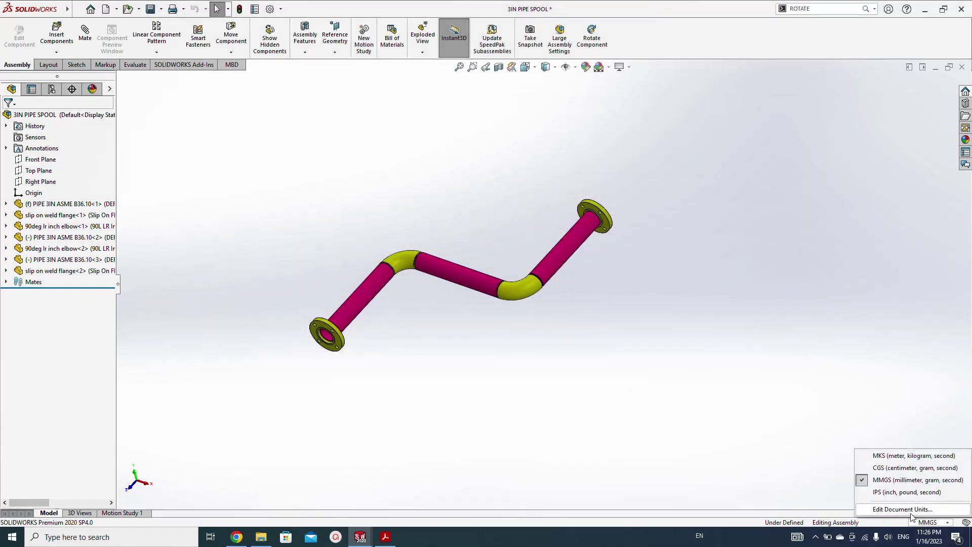
click(889, 508)
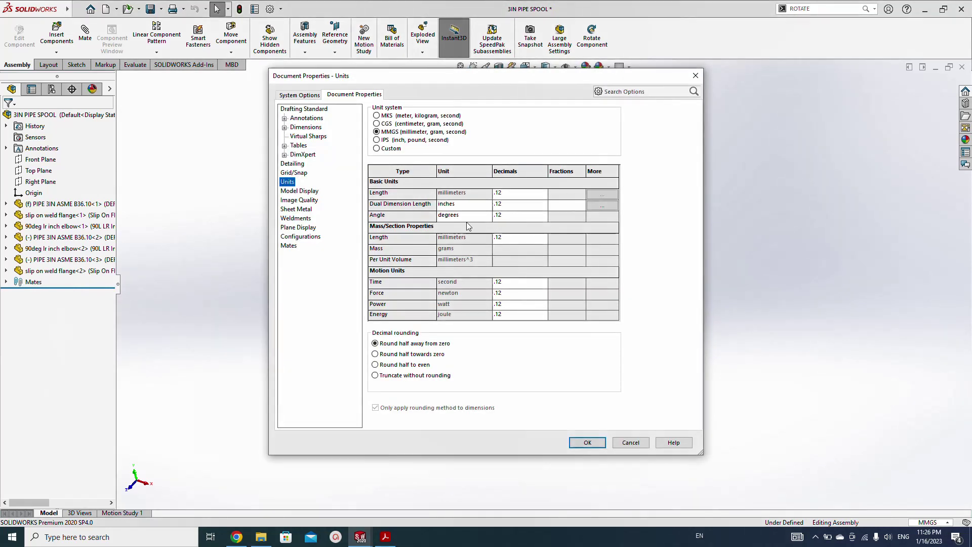
click(377, 148)
click(487, 248)
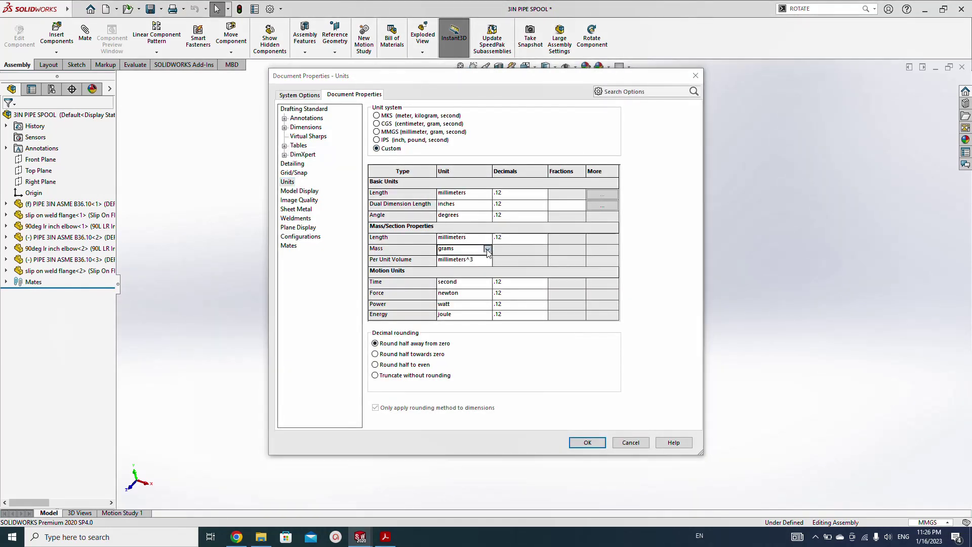
click(464, 272)
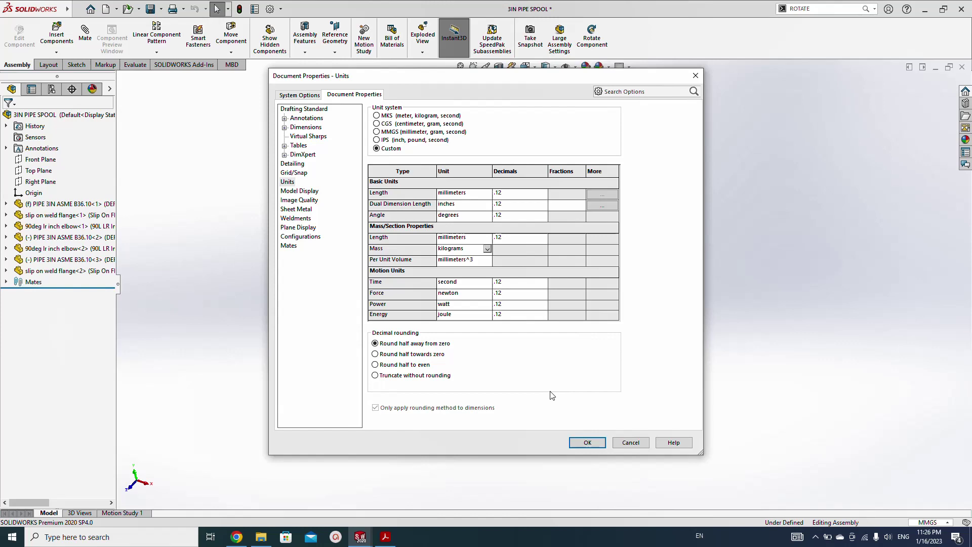
click(587, 442)
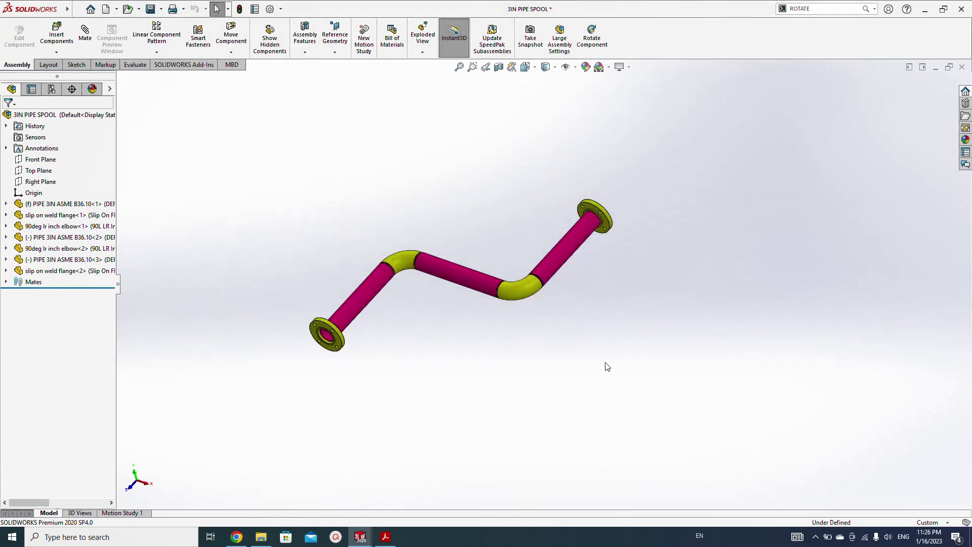
key(ctrl+s)
Make a ZTI_METRIC drawing from the assembly and place the Isometric view on the sheet's right.
click(116, 9)
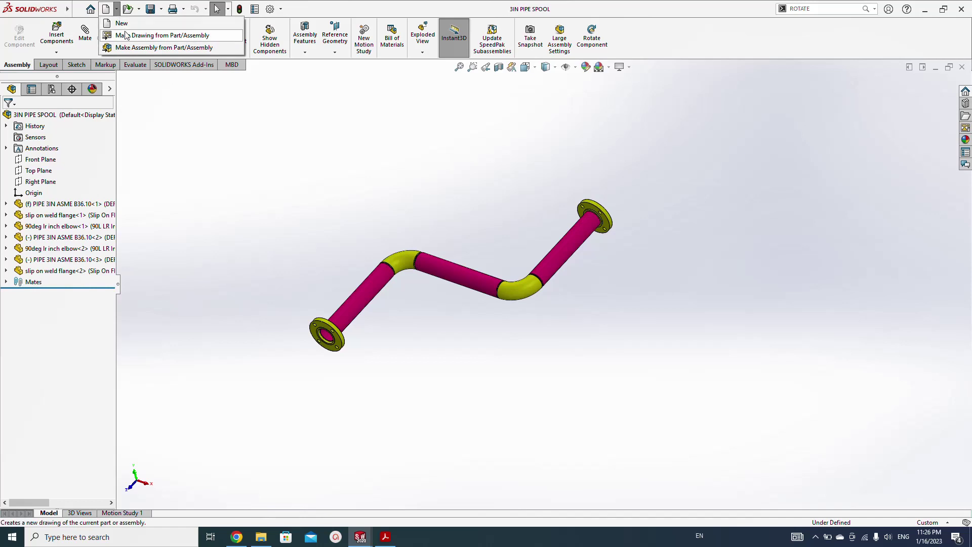
click(126, 35)
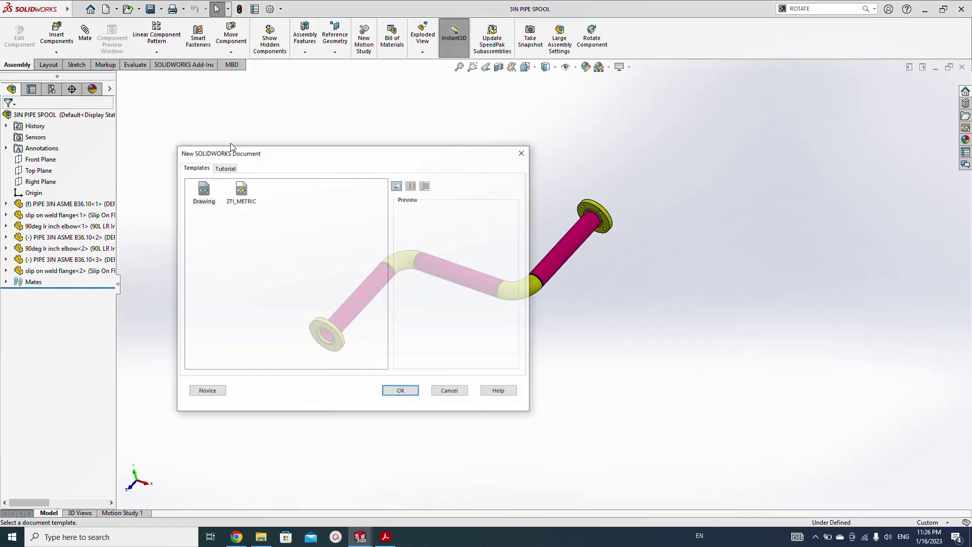
click(241, 191)
click(400, 391)
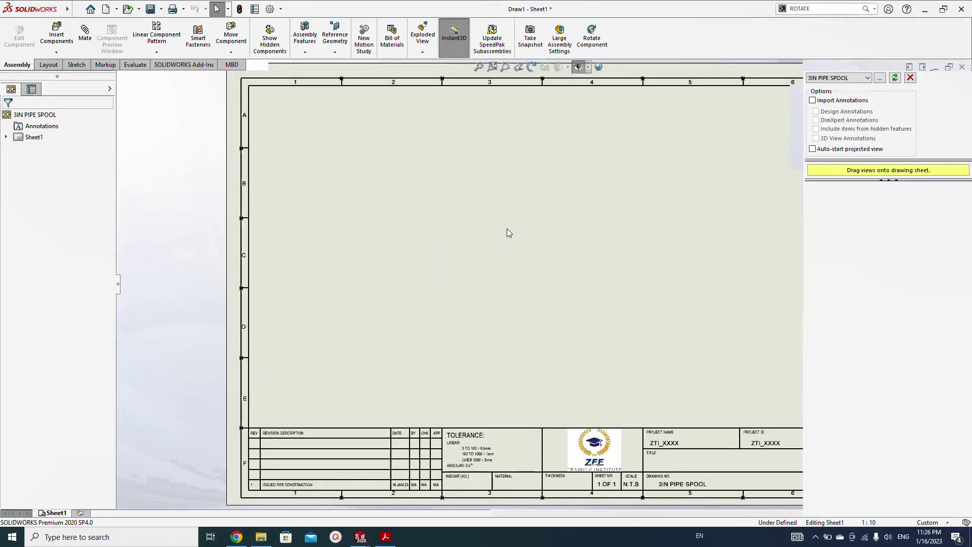
mouse_move(827, 303)
mouse_down()
mouse_move(843, 299)
mouse_move(738, 295)
mouse_move(701, 311)
mouse_up()
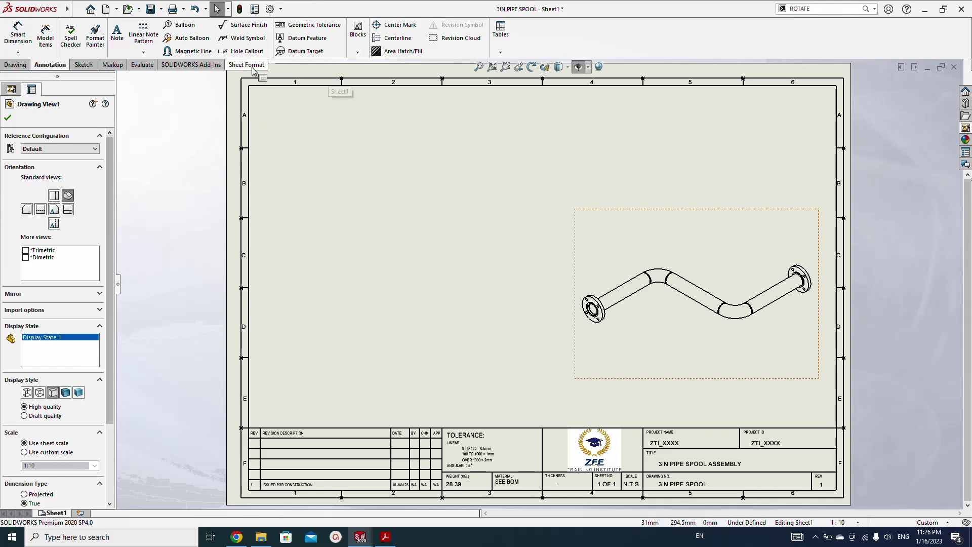
Insert a bill of materials and position it just under the top sheet border.
click(500, 31)
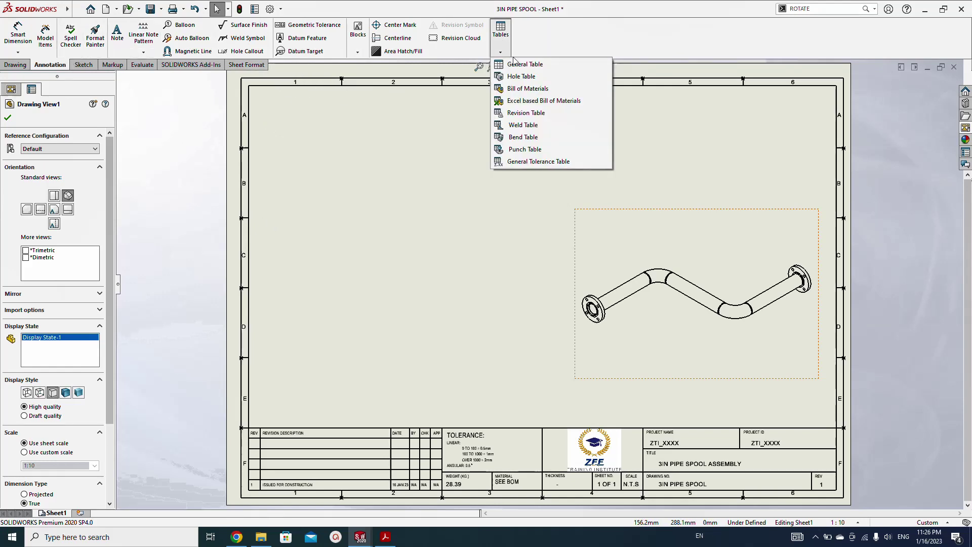
click(523, 89)
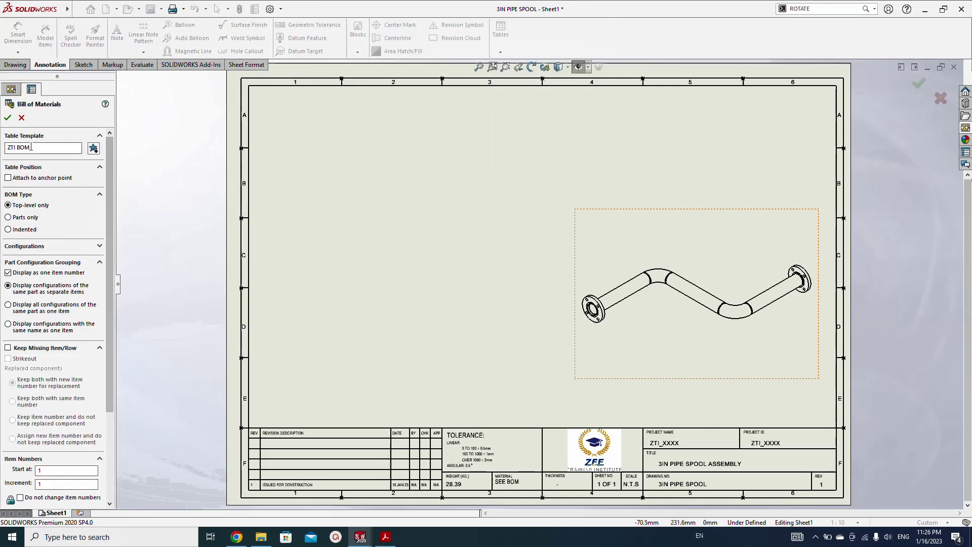
click(7, 118)
scroll(521, 127, down, 3)
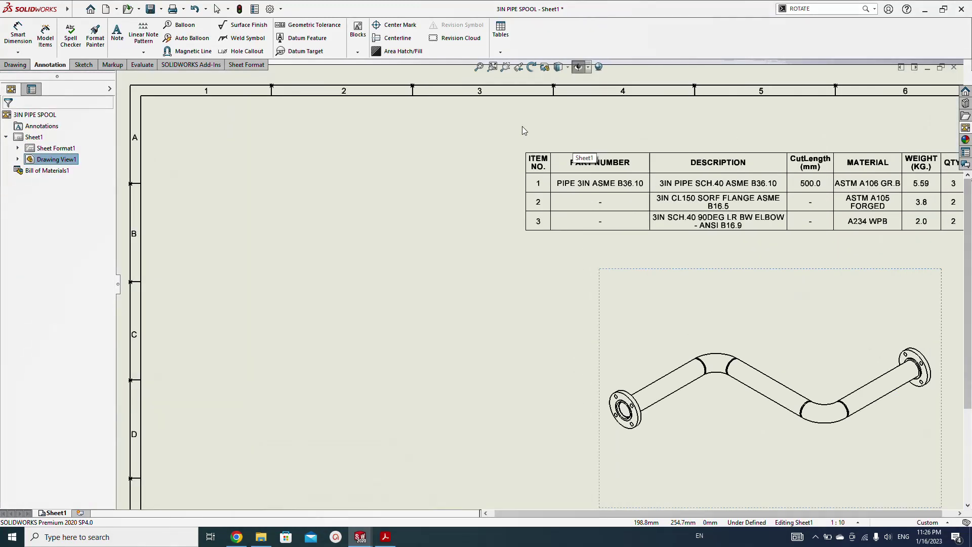
drag(438, 139, 445, 111)
click(397, 210)
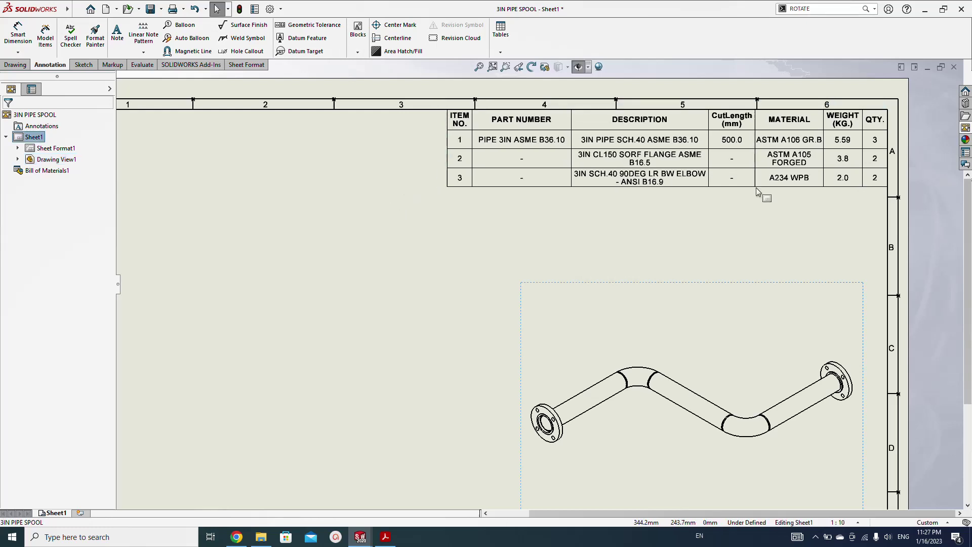
click(797, 152)
scroll(797, 152, down, 2)
click(648, 296)
scroll(648, 297, up, 5)
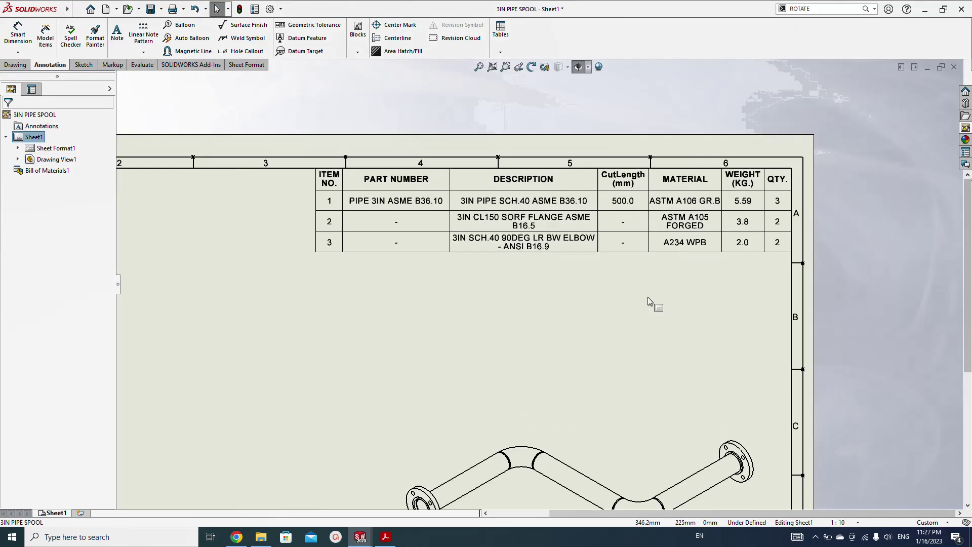
scroll(658, 131, down, 3)
click(638, 147)
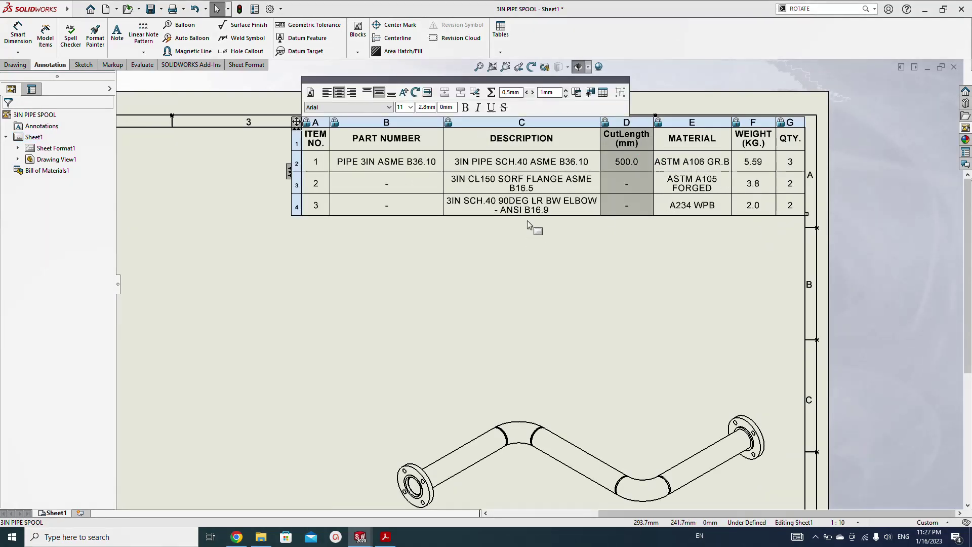
click(457, 279)
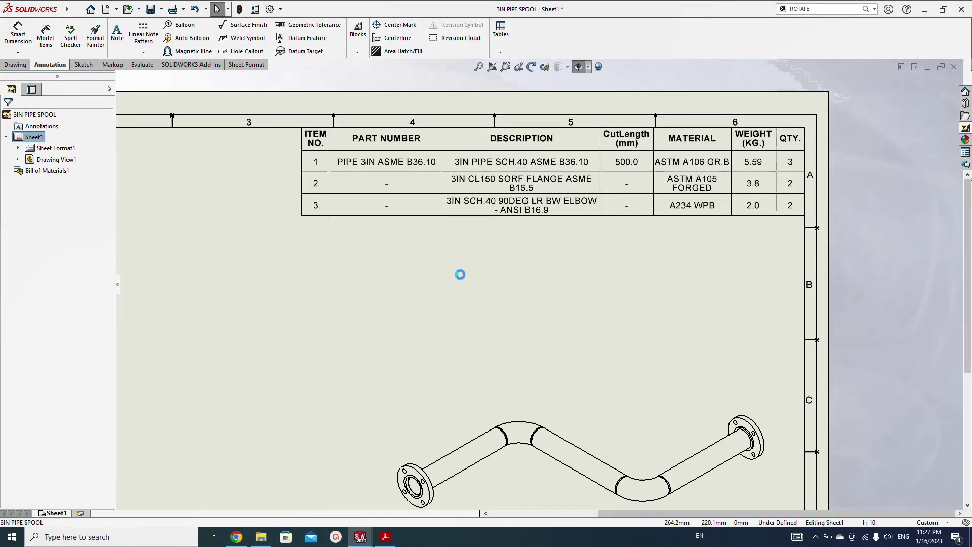
Save the drawing under its default name and open the assembly from the isometric view.
key(ctrl+s)
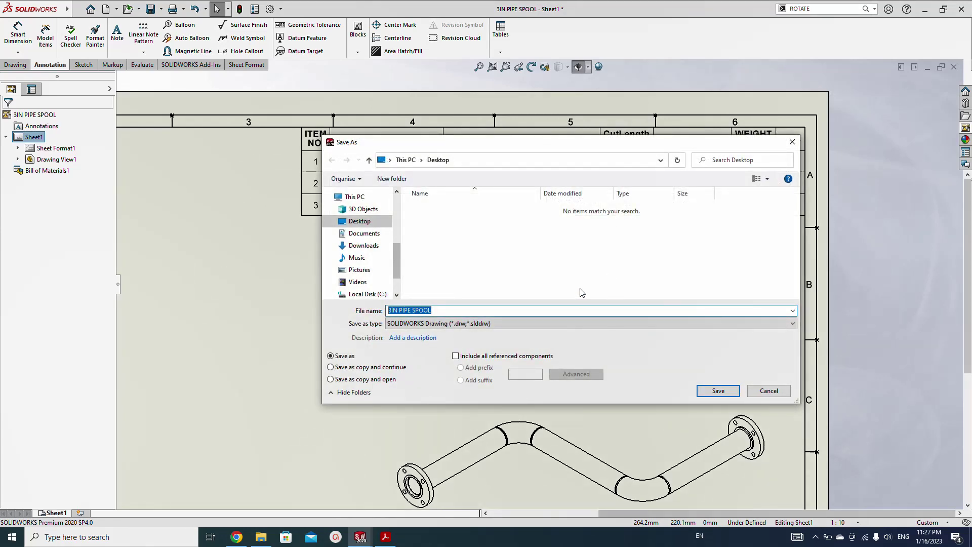
click(717, 391)
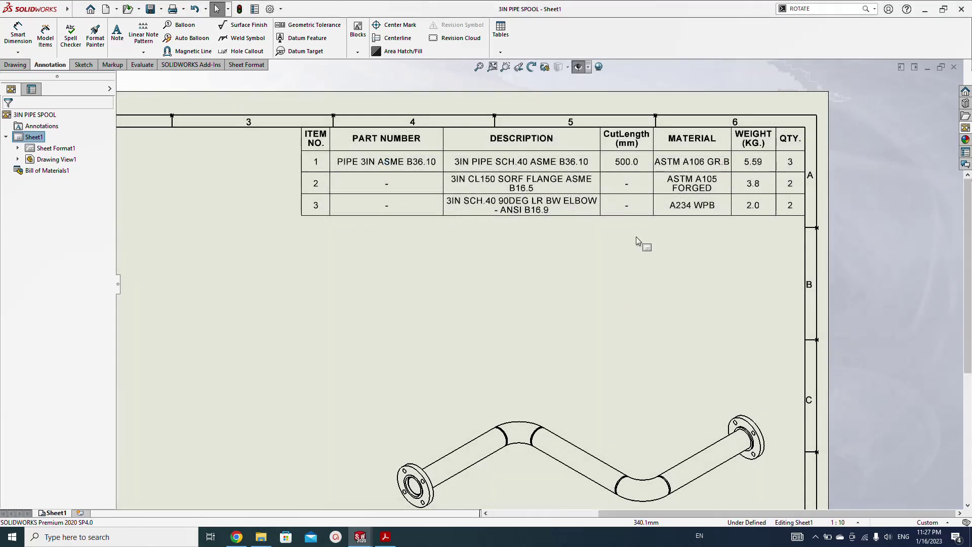
scroll(556, 321, up, 3)
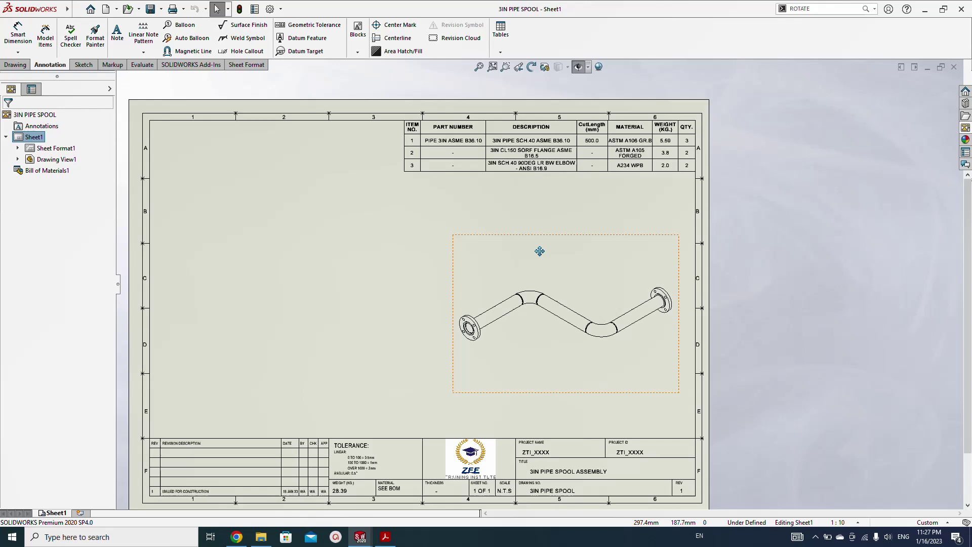
scroll(559, 221, down, 2)
click(463, 252)
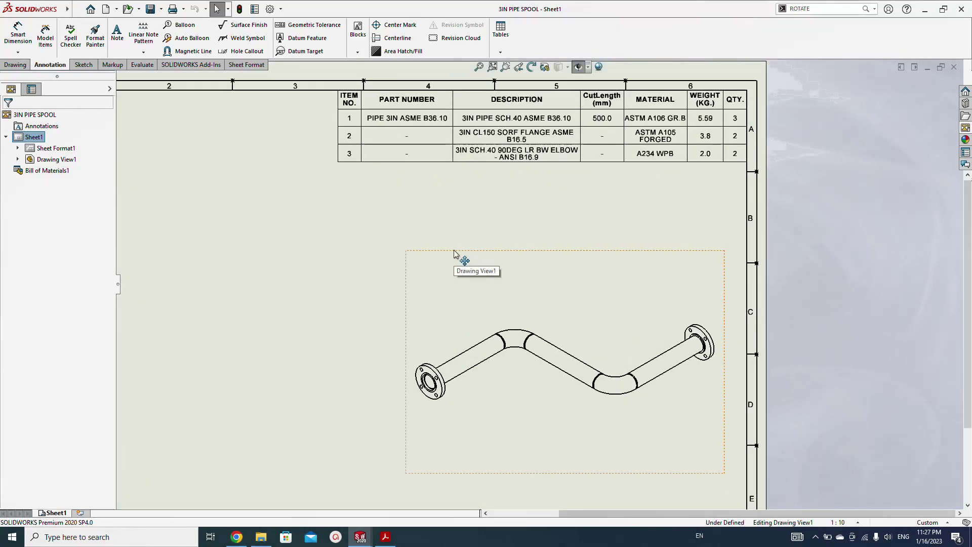
click(482, 220)
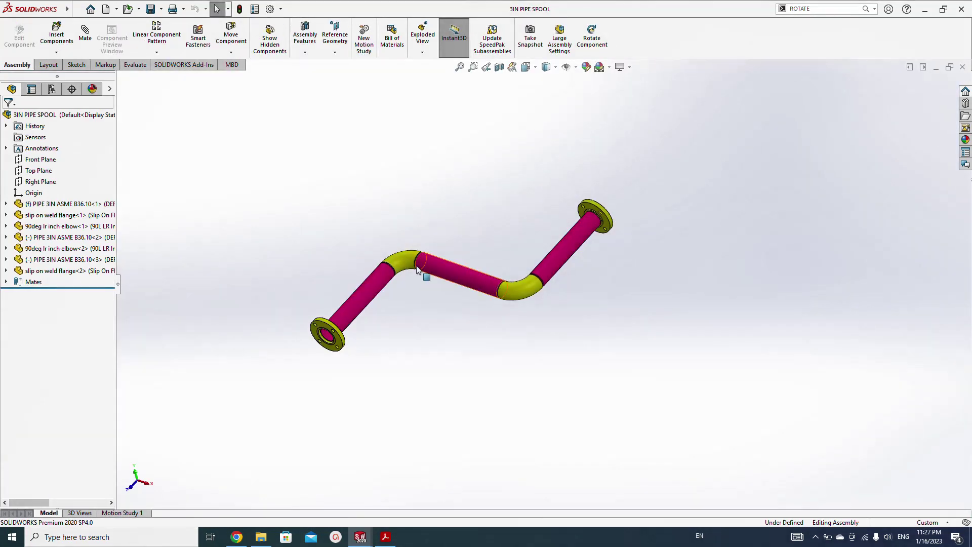
Open the lower-left pipe part and check its Custom and Configuration Specific properties (Weight 5.6, CutLength 500.0).
click(372, 296)
click(397, 228)
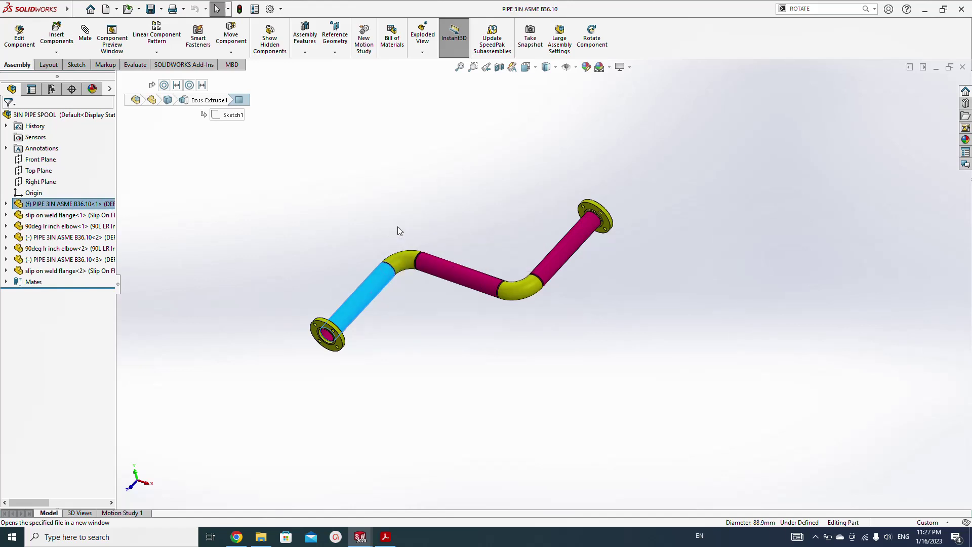
click(254, 9)
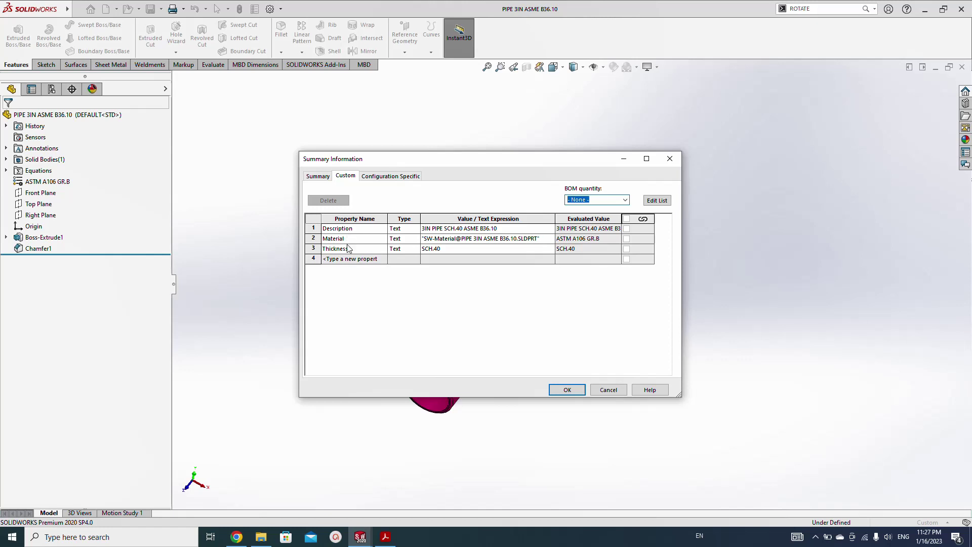
click(376, 178)
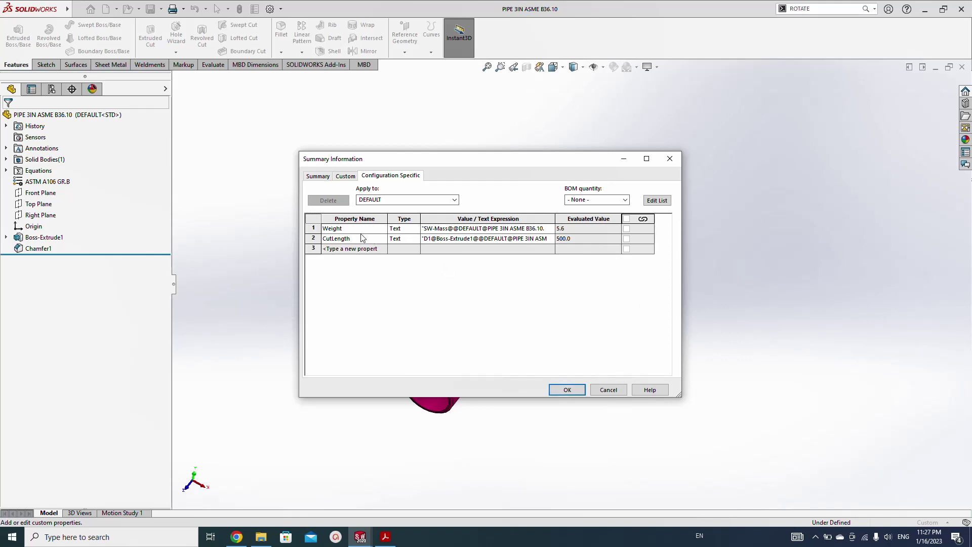
click(345, 176)
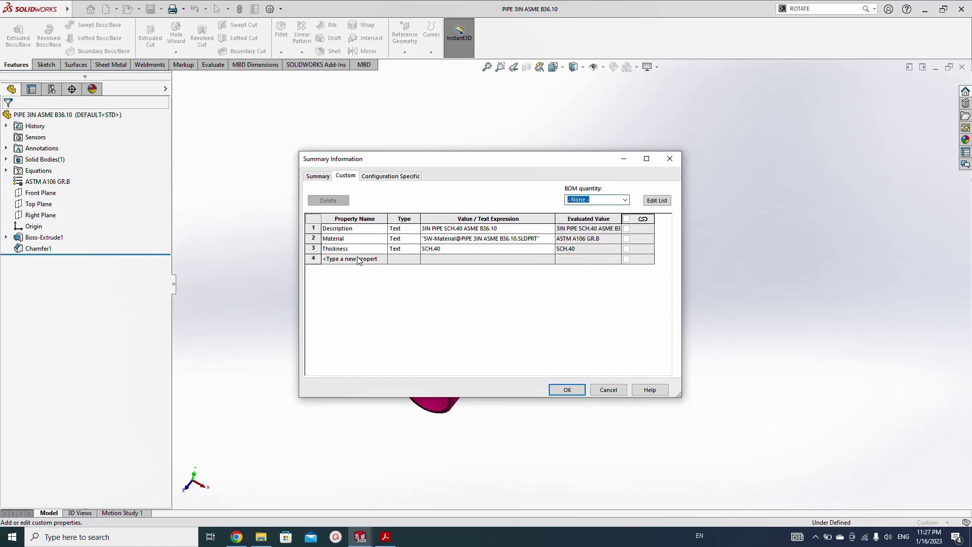
Save the pipe part and check the 500.0 length's per-configuration table without changes.
click(576, 392)
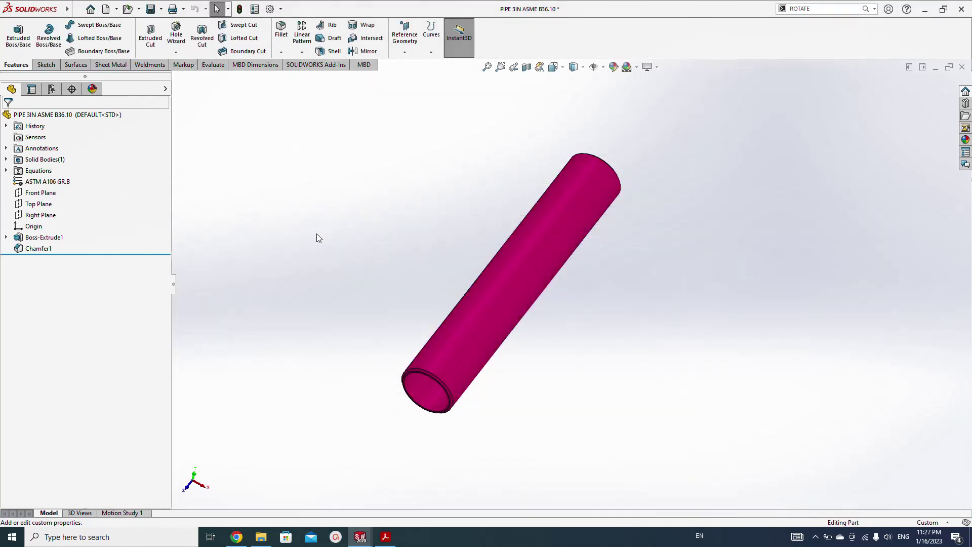
key(ctrl+s)
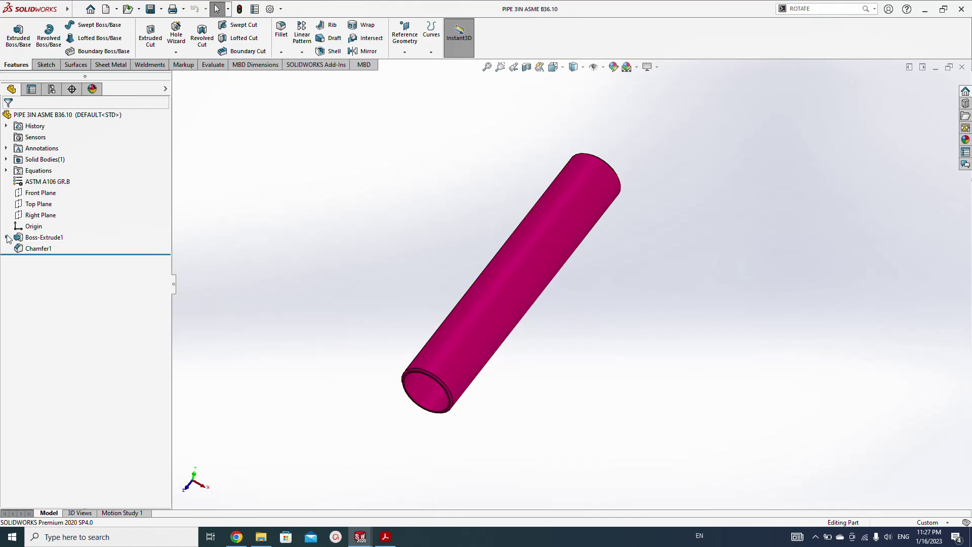
click(43, 238)
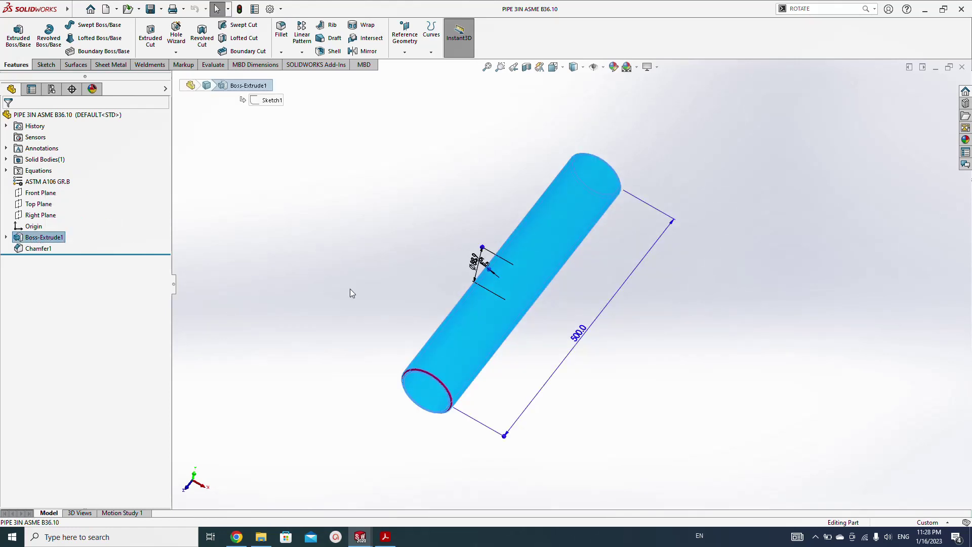
click(577, 337)
right_click(576, 334)
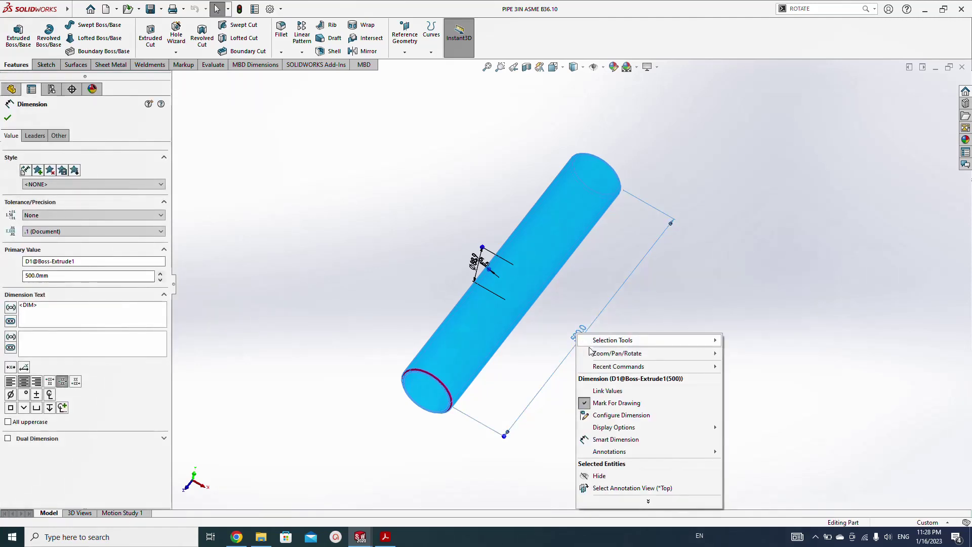
click(631, 416)
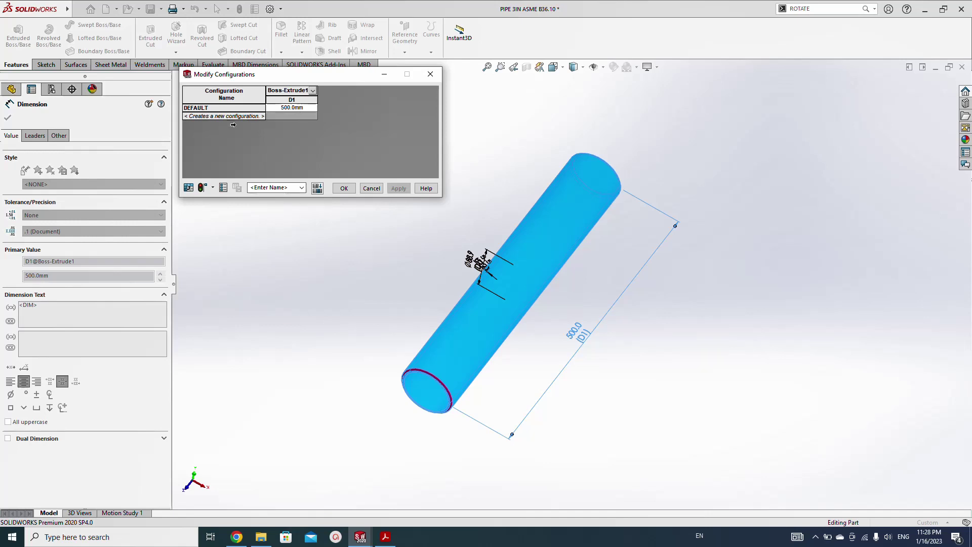
click(372, 189)
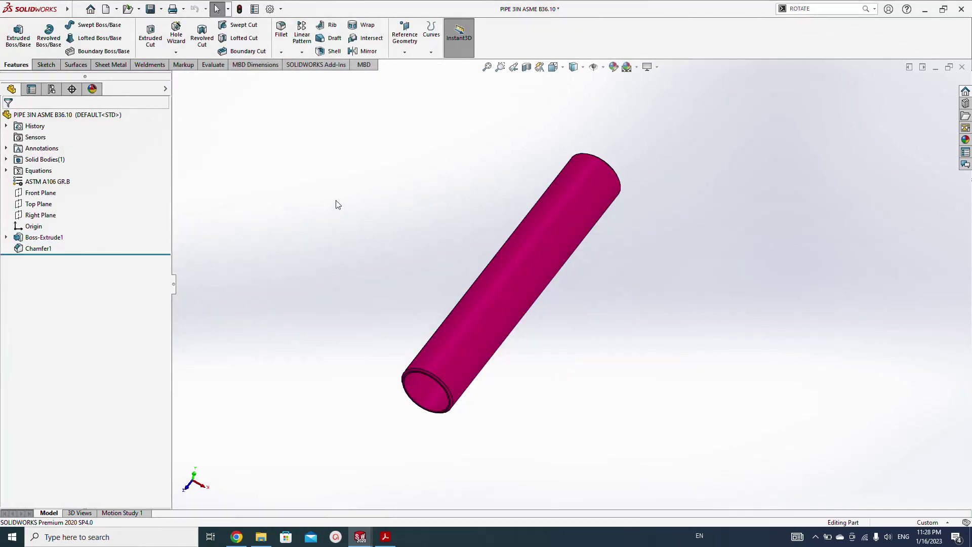
Rename the DEFAULT configuration to SP1 and go back to the feature tree.
click(52, 89)
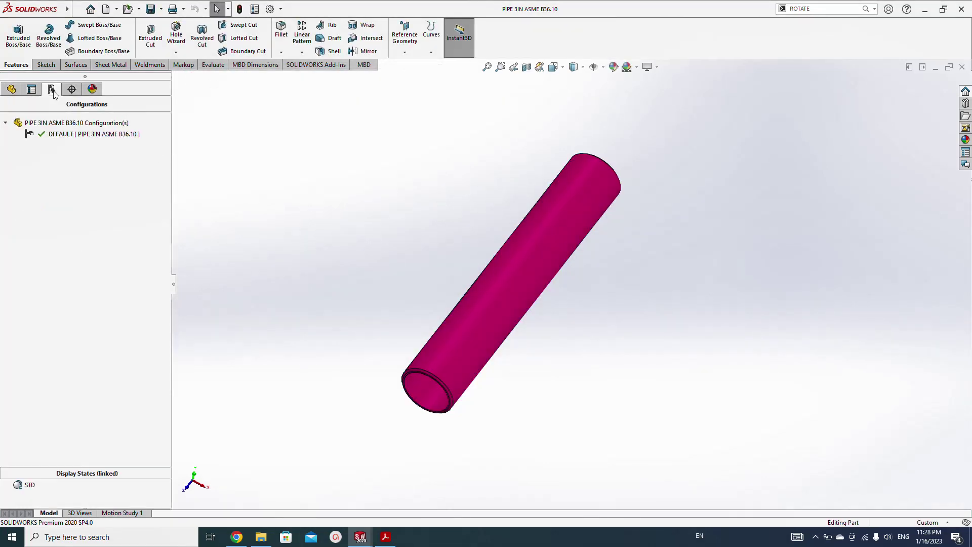
click(60, 134)
click(60, 136)
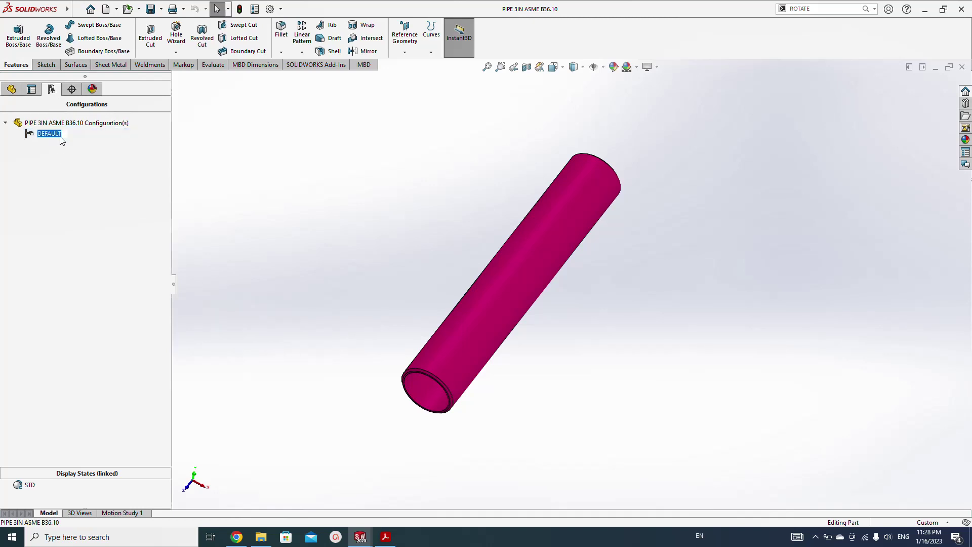
text(SP1)
click(319, 202)
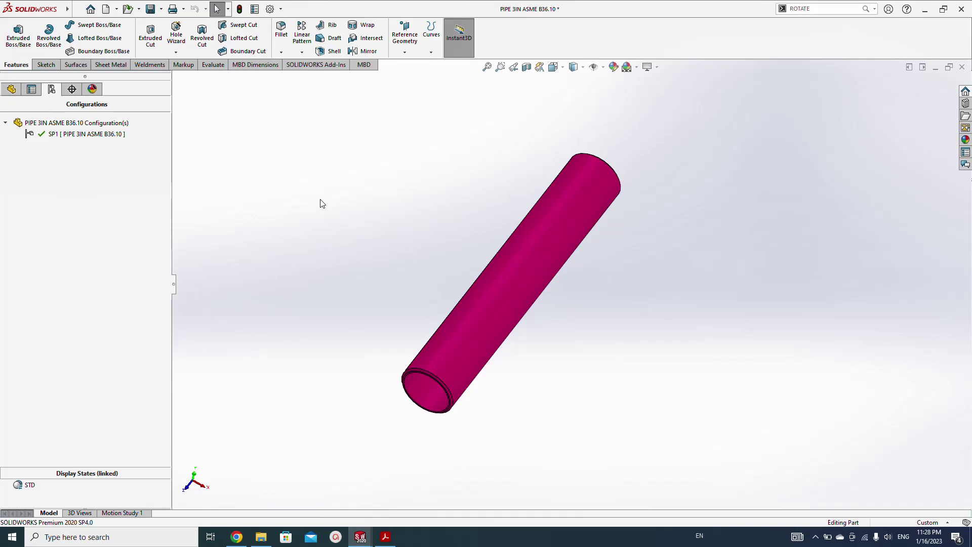
click(18, 91)
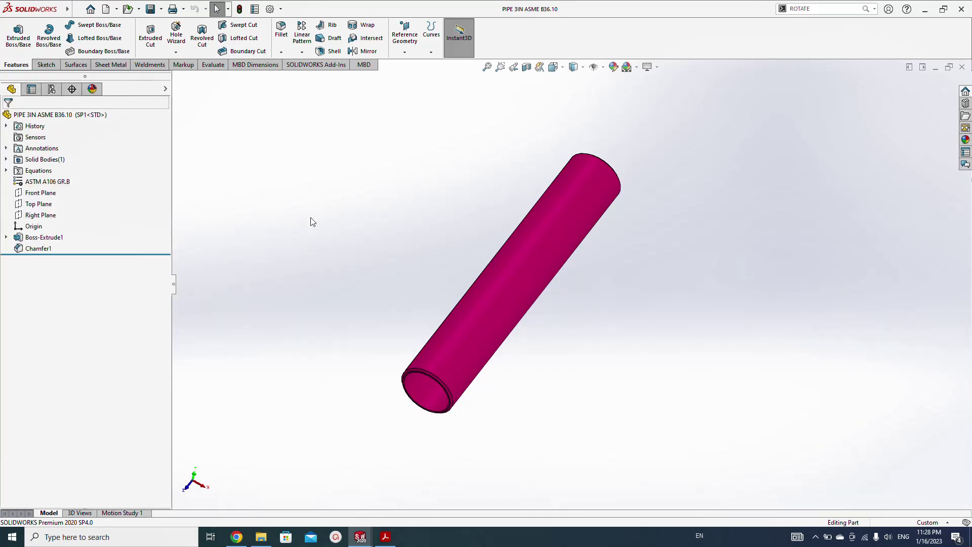
click(52, 238)
Add pipe configurations SP22 at 200 mm and SP3 at 1000 mm in the length's configuration table.
click(432, 385)
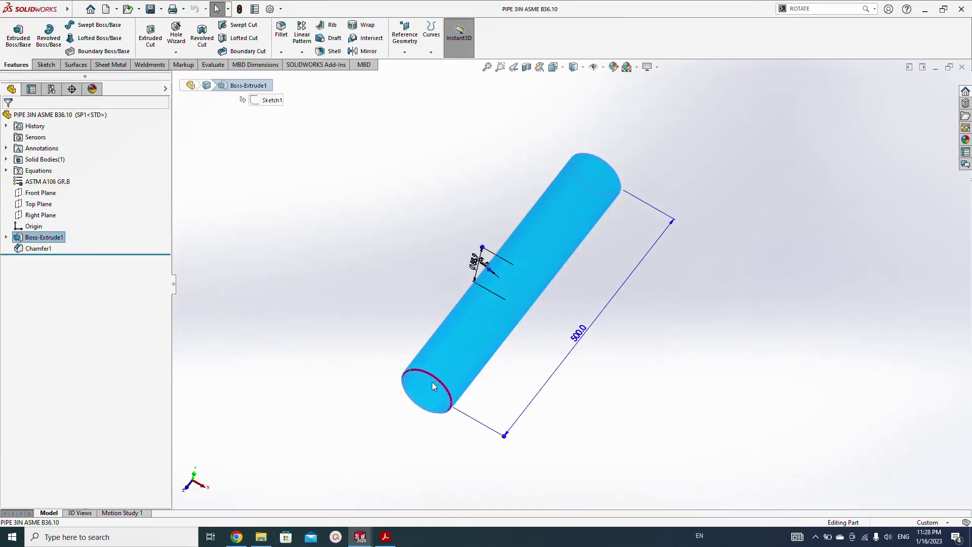
right_click(578, 334)
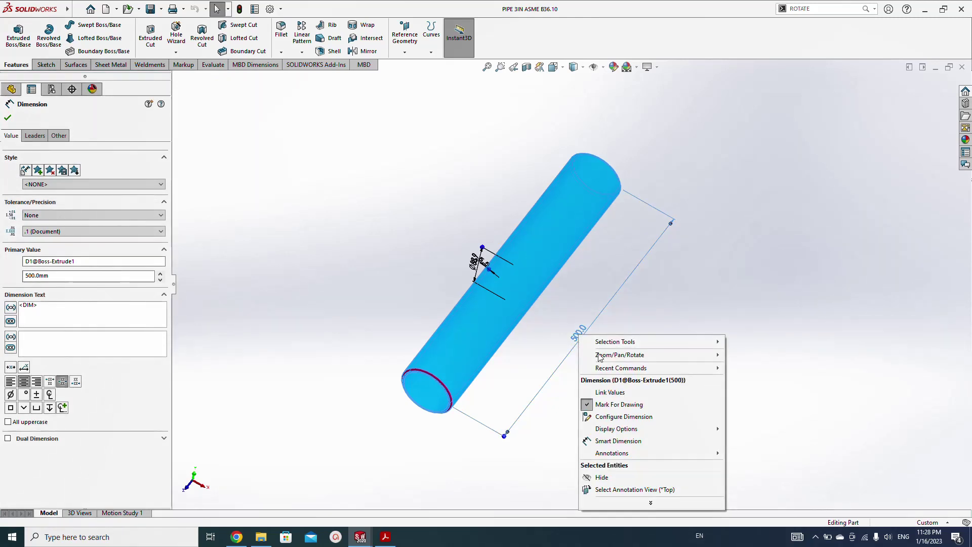
click(618, 418)
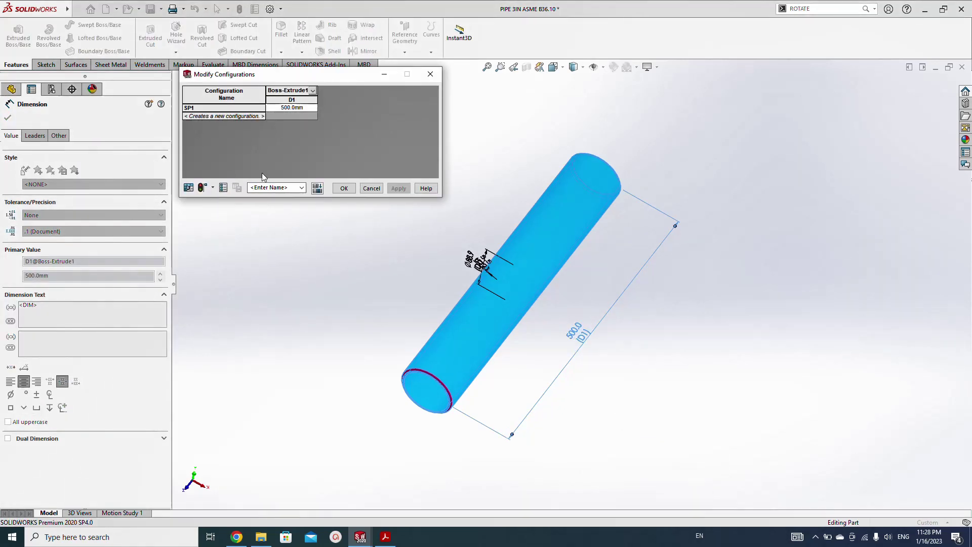
click(228, 116)
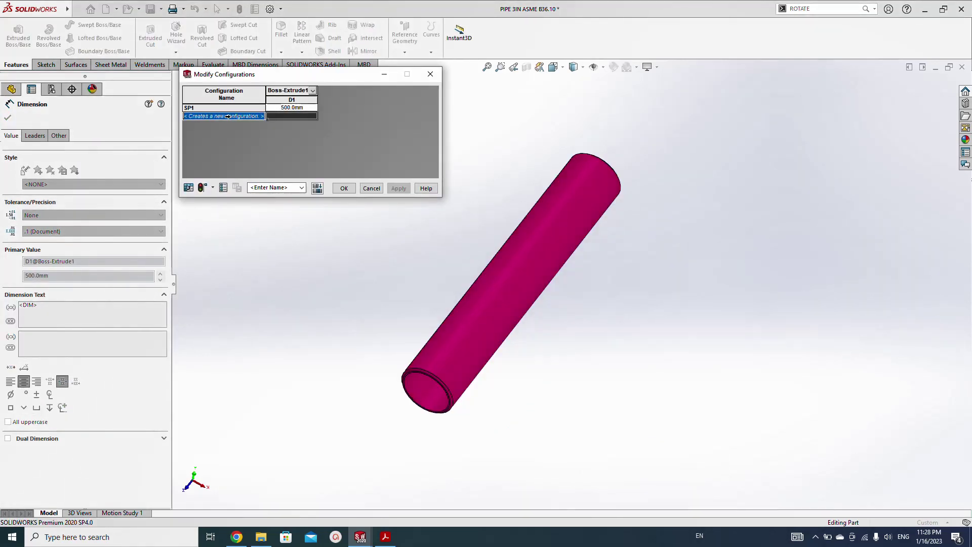
text(SP)
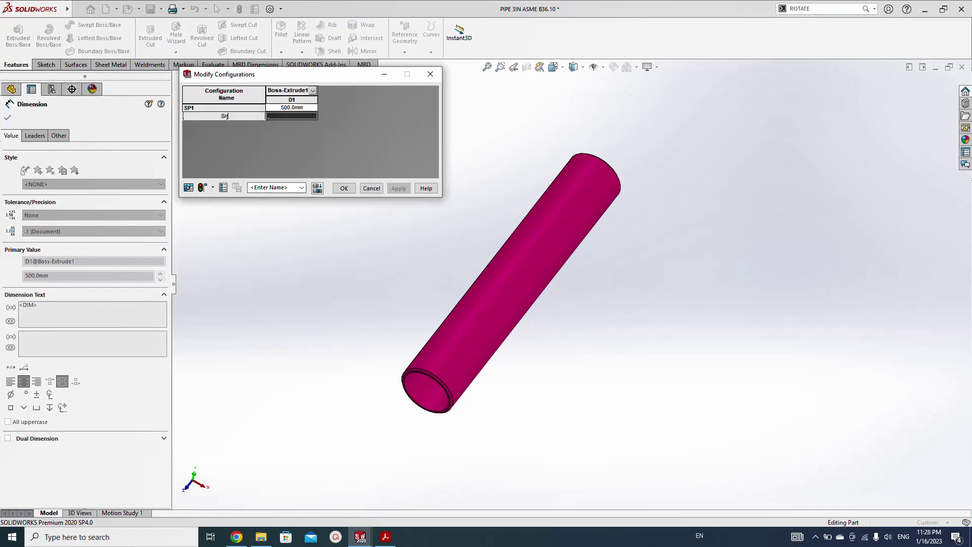
text(22)
click(292, 116)
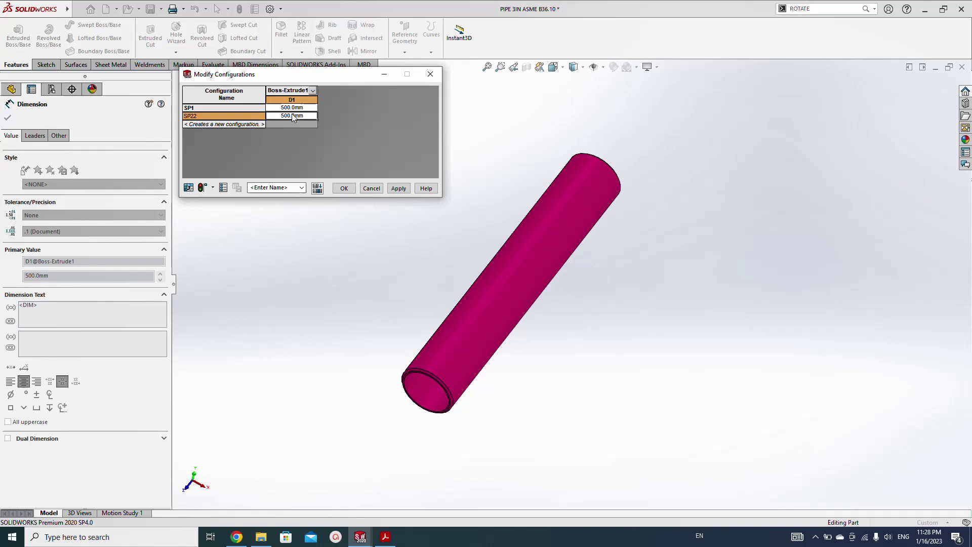
click(293, 115)
text(200)
click(218, 125)
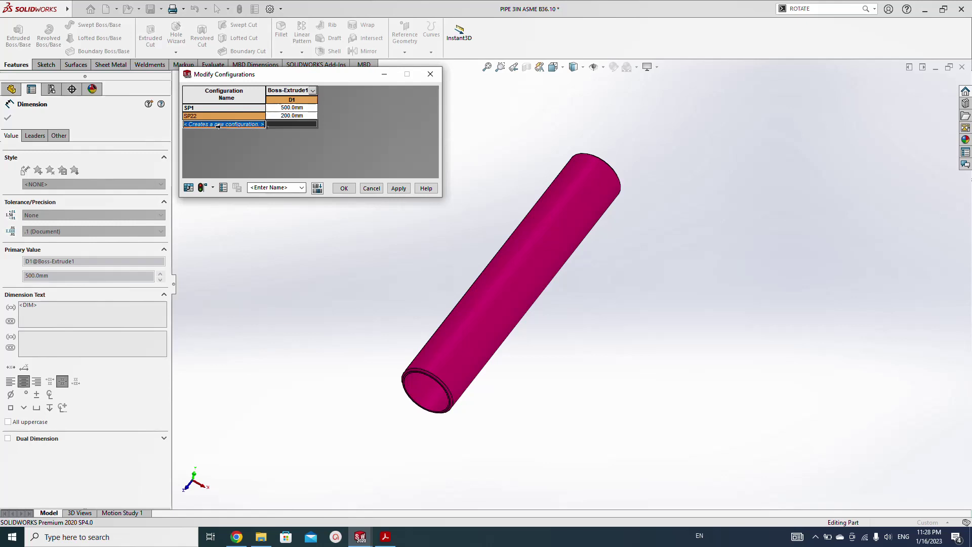
text(SP3)
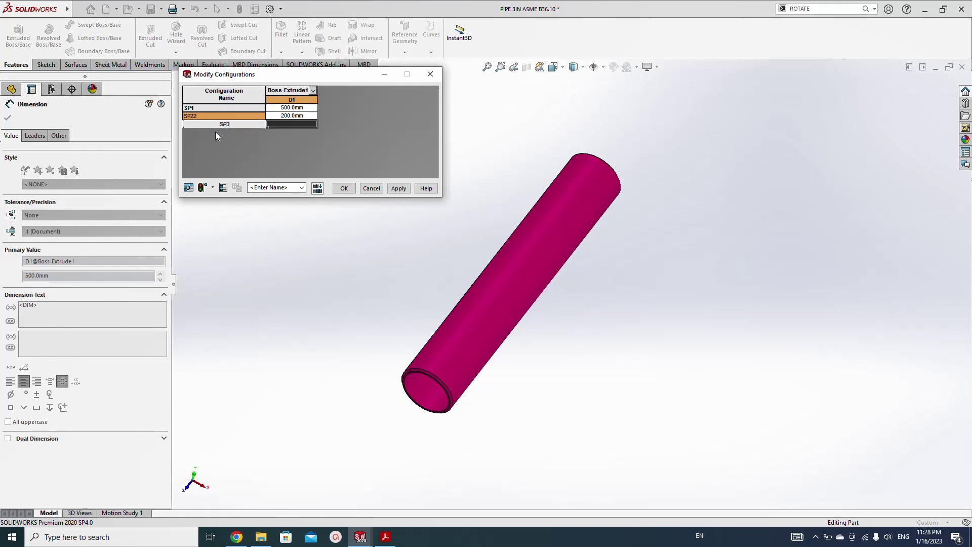
click(277, 123)
text(1000)
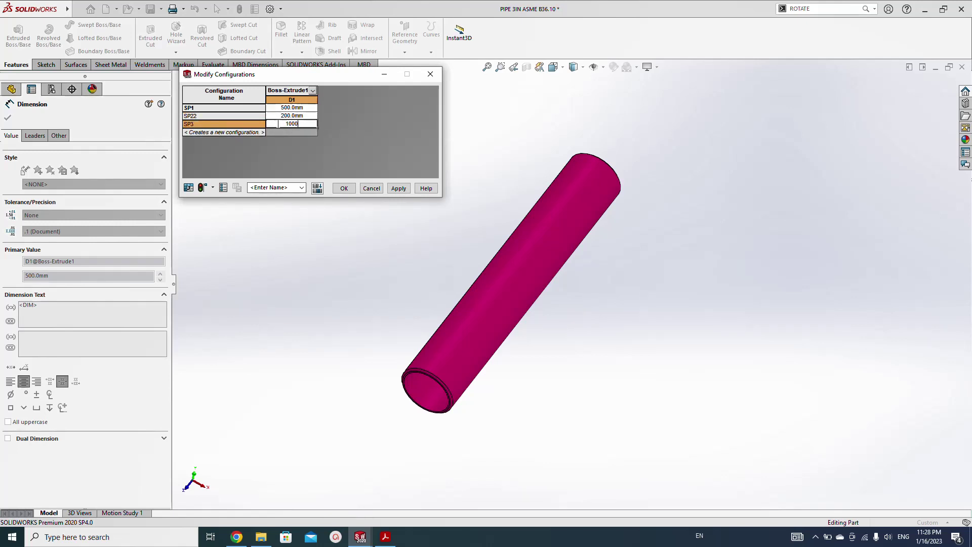
click(269, 117)
Make SP22 active, rename it to SP2, apply the changes and save the part.
double_click(206, 116)
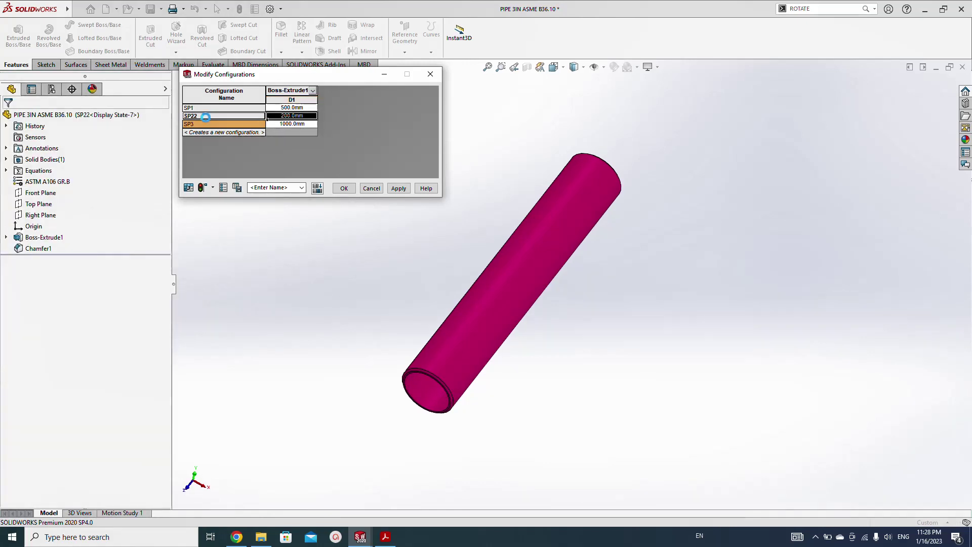
right_click(206, 116)
click(252, 121)
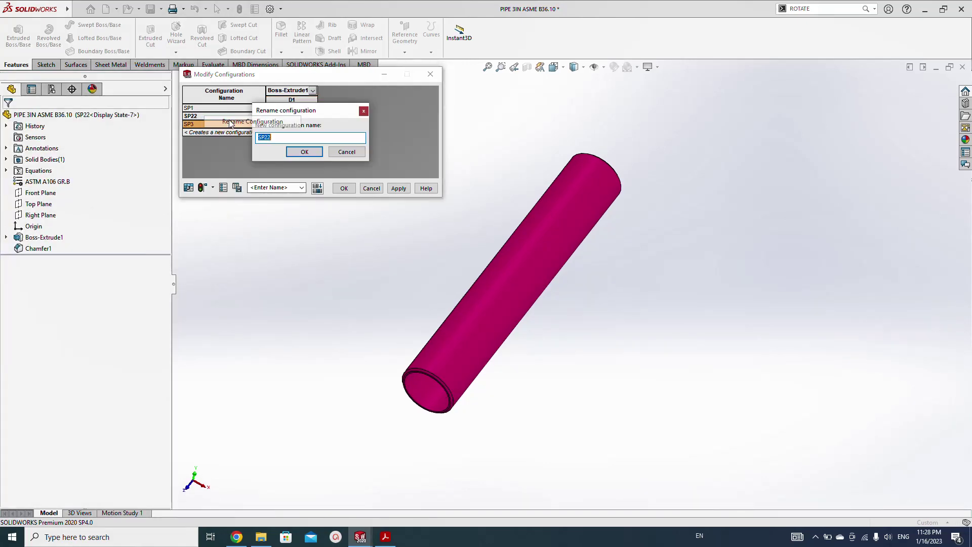
click(282, 138)
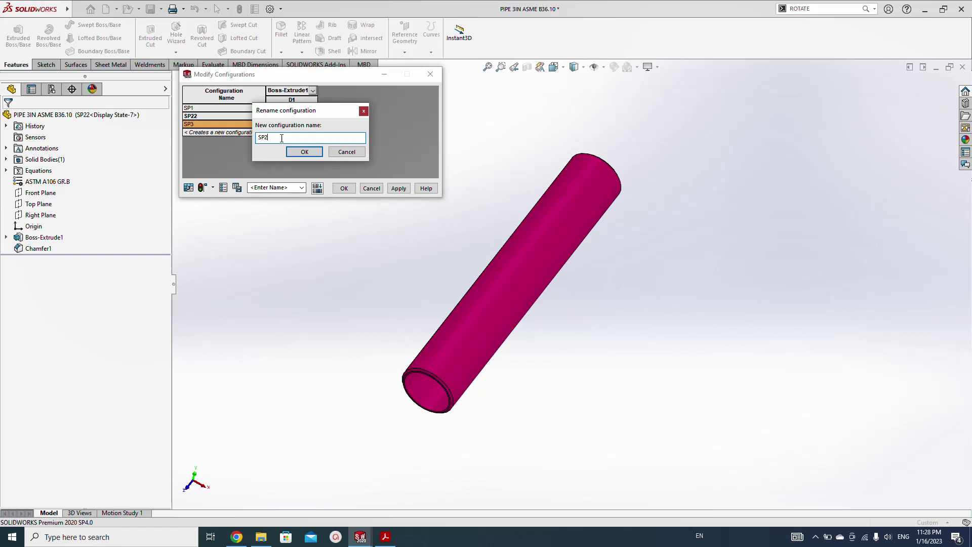
click(303, 152)
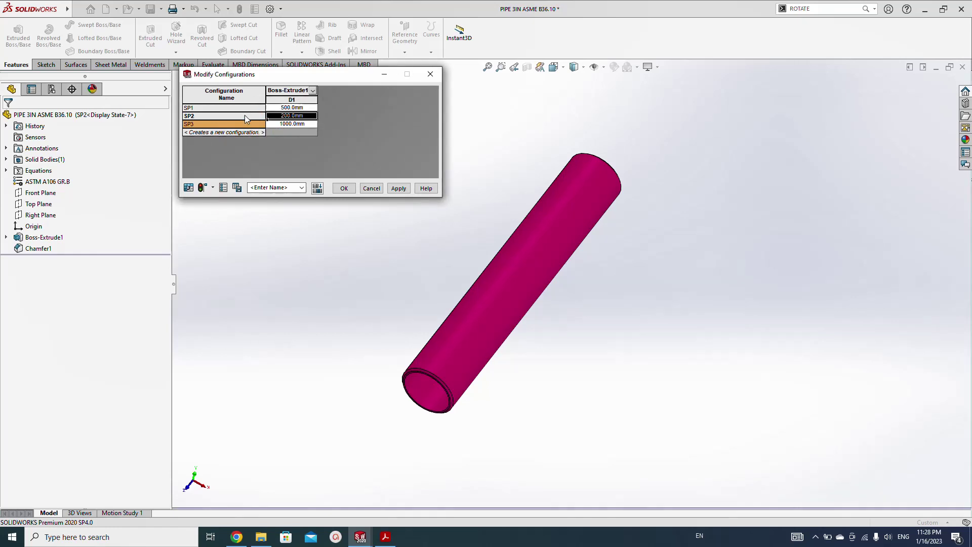
click(398, 189)
click(343, 188)
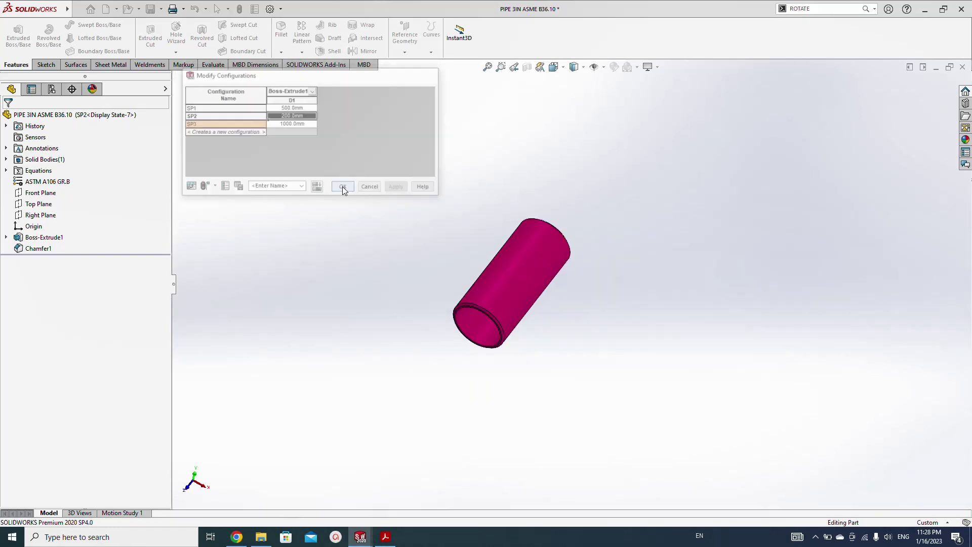
key(ctrl+s)
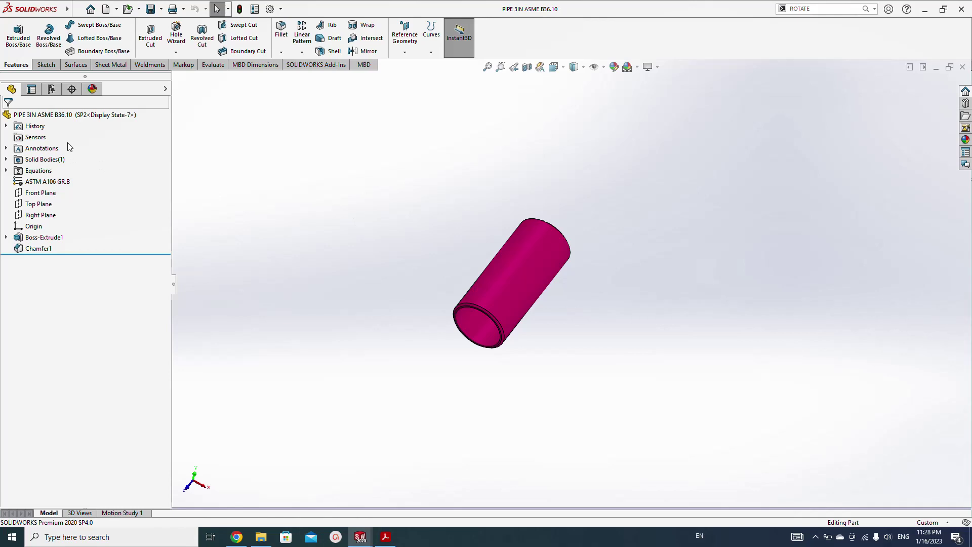
Save the 200 mm length's per-configuration values as a table named TABLE.
click(51, 89)
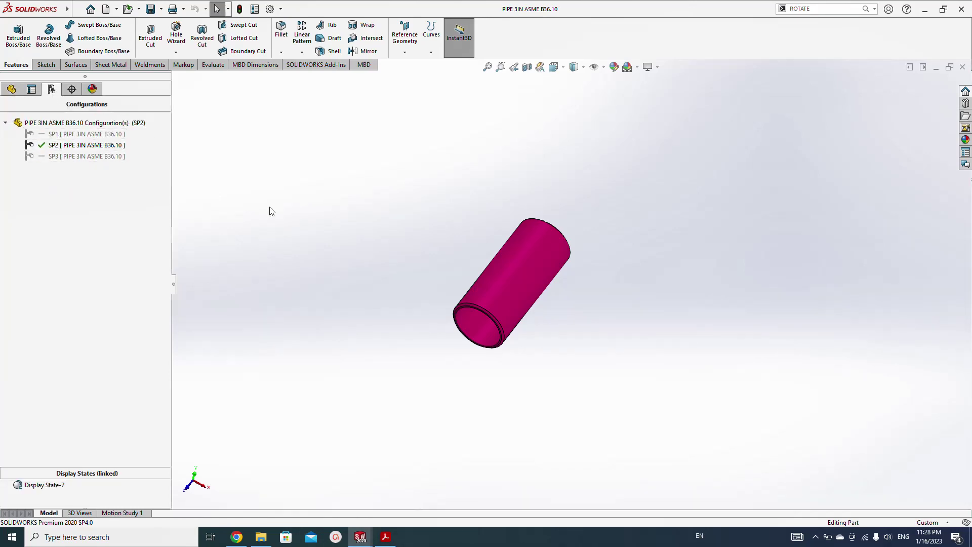
click(11, 89)
right_click(31, 238)
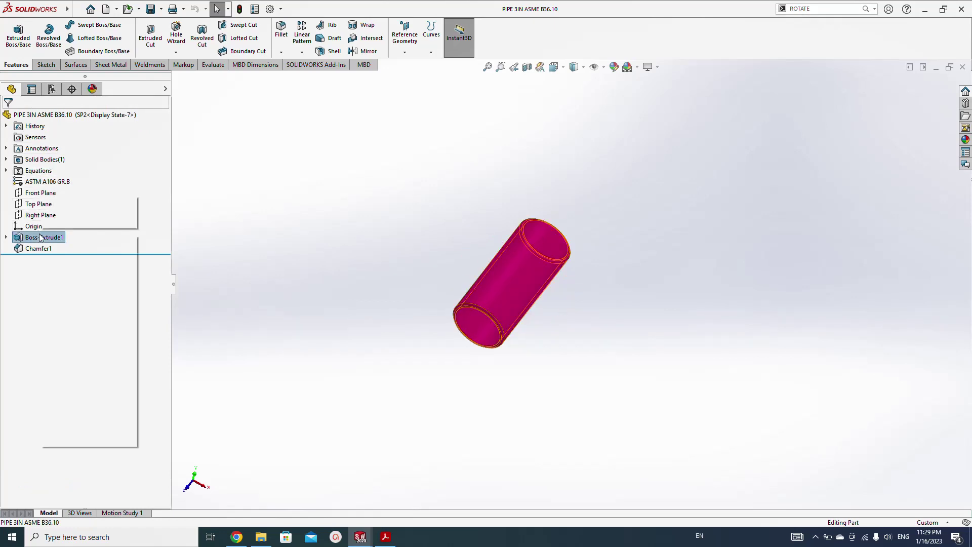
click(334, 327)
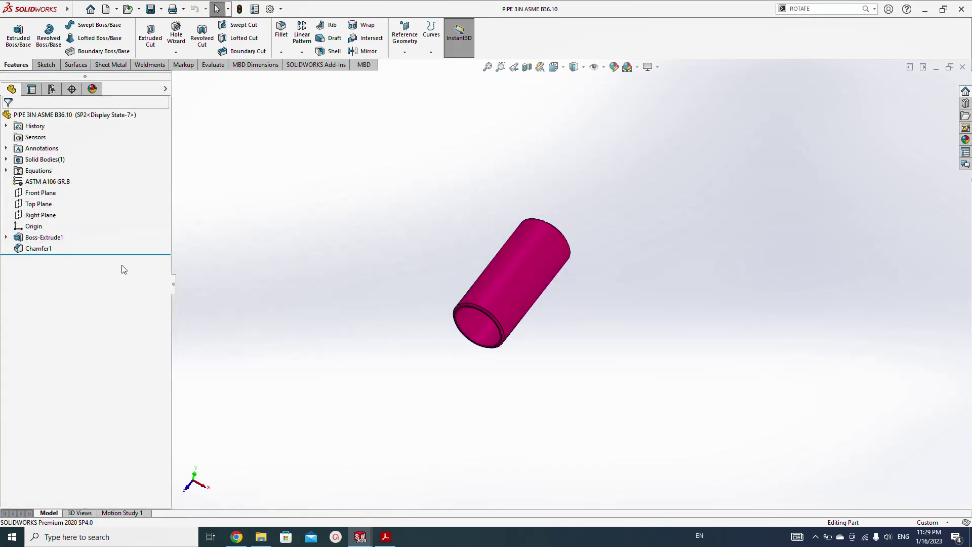
click(70, 239)
right_click(581, 329)
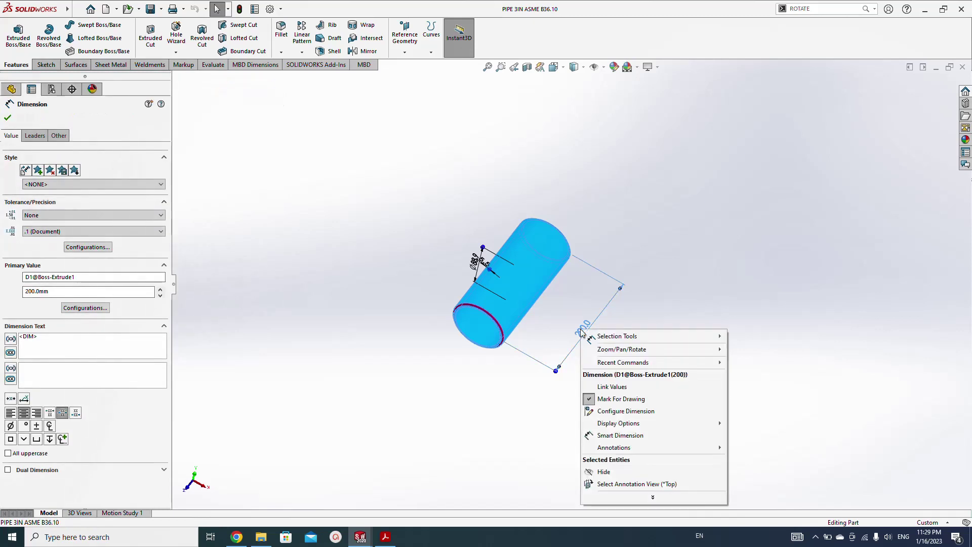
click(627, 411)
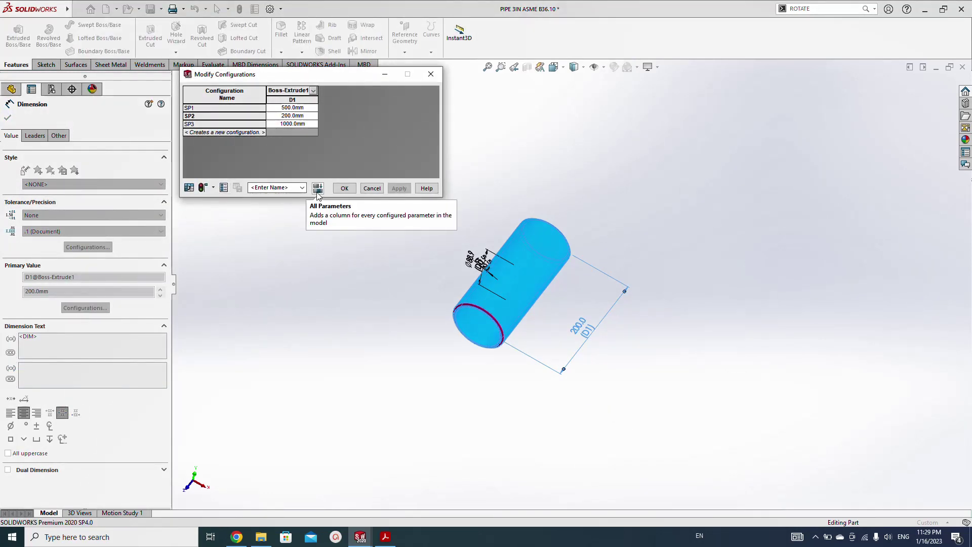
click(295, 188)
text(TABLE)
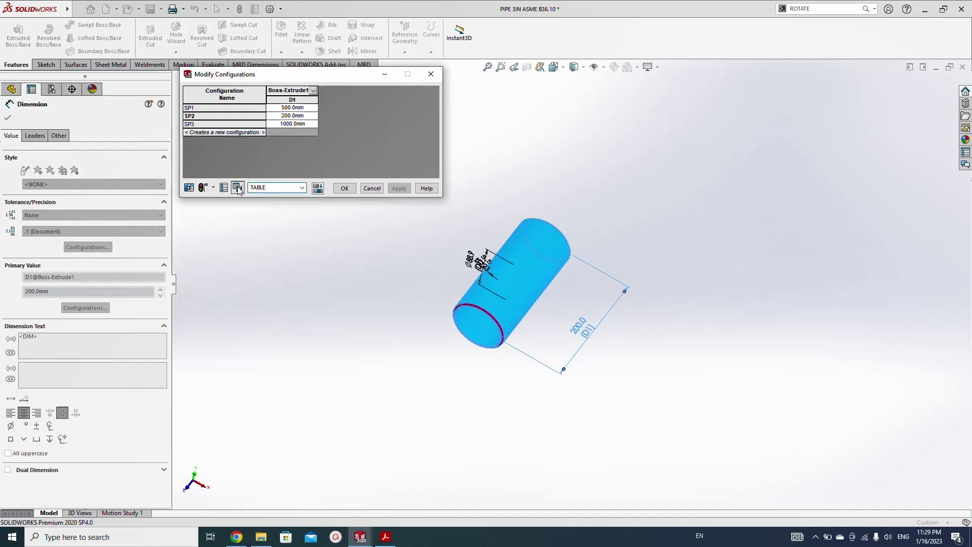
click(344, 189)
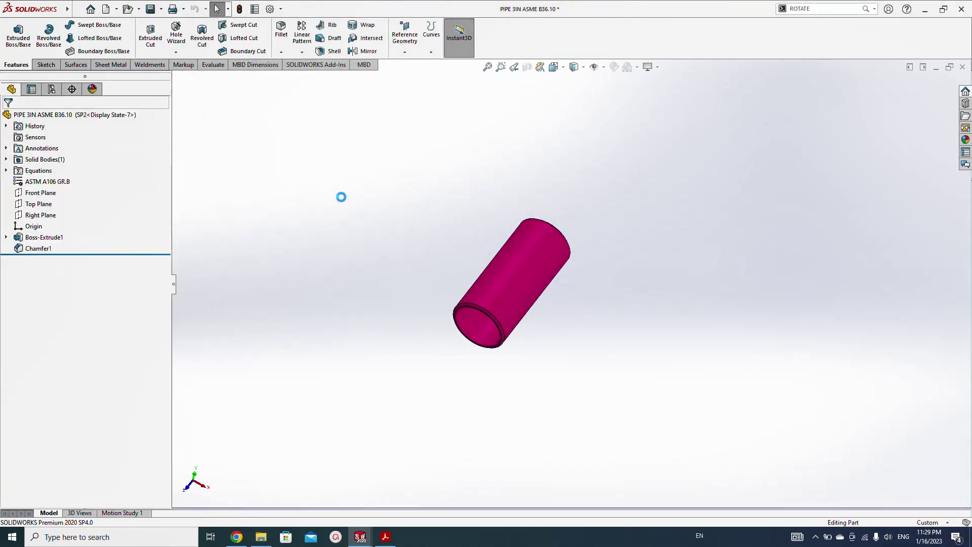
Check the contents of TABLE under Tables in the configuration list.
click(51, 89)
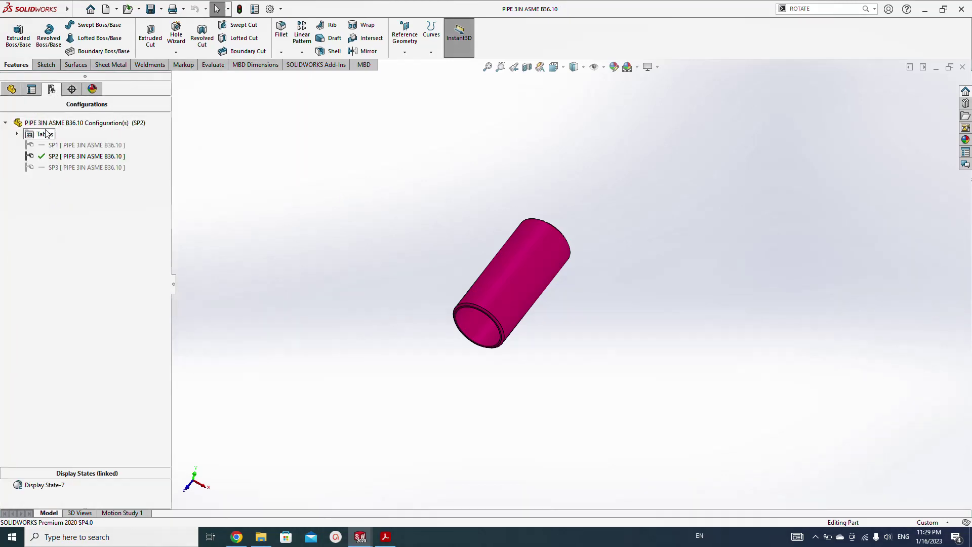
click(18, 134)
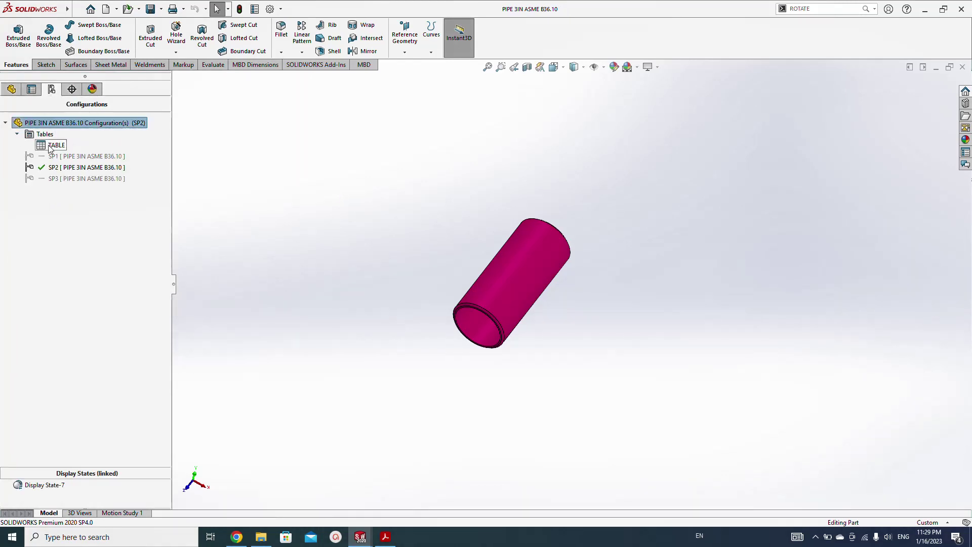
right_click(50, 147)
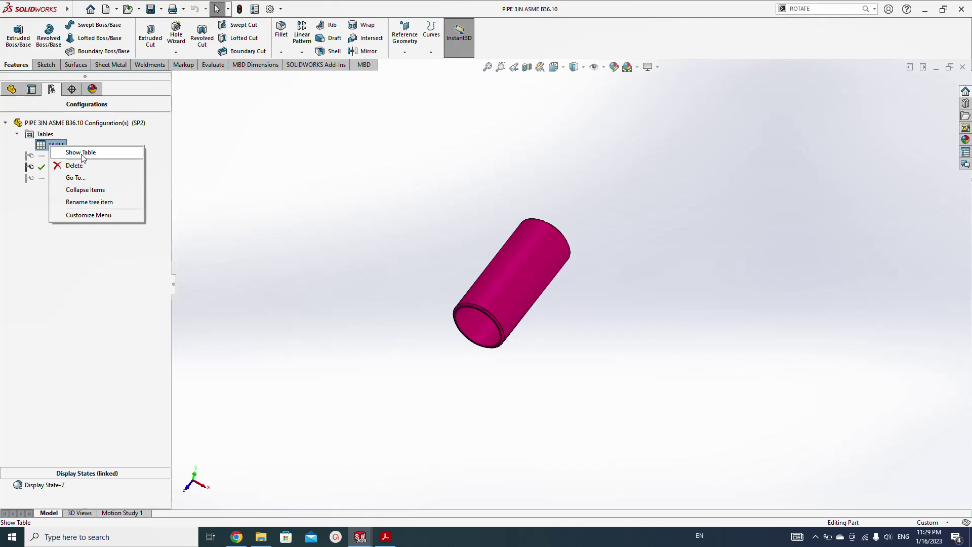
click(80, 152)
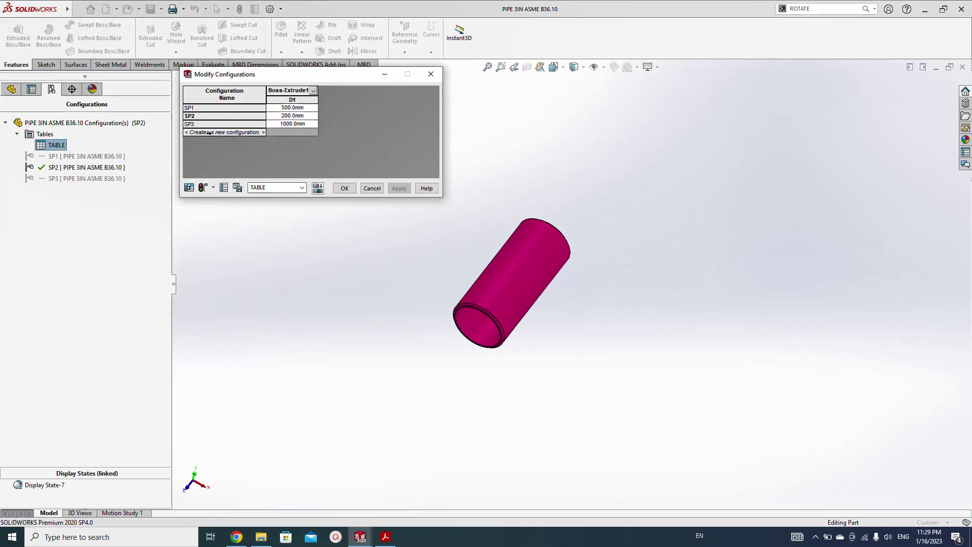
click(344, 188)
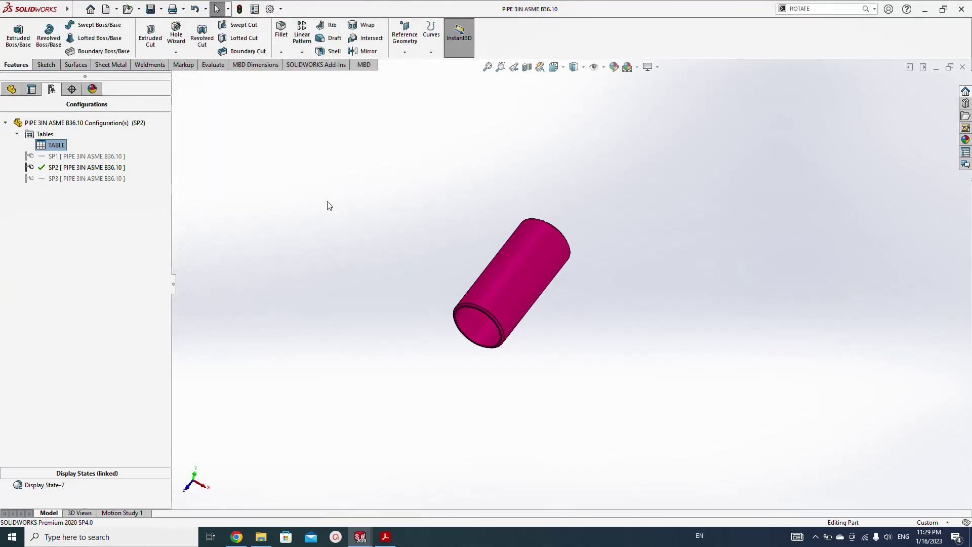
click(319, 219)
Check SP1's configuration-specific file properties and save the part.
click(255, 10)
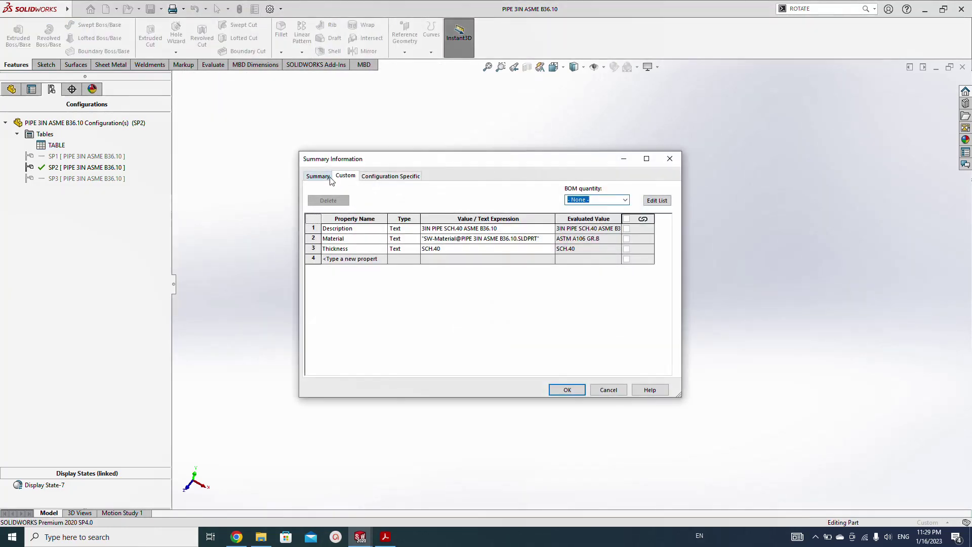
click(374, 176)
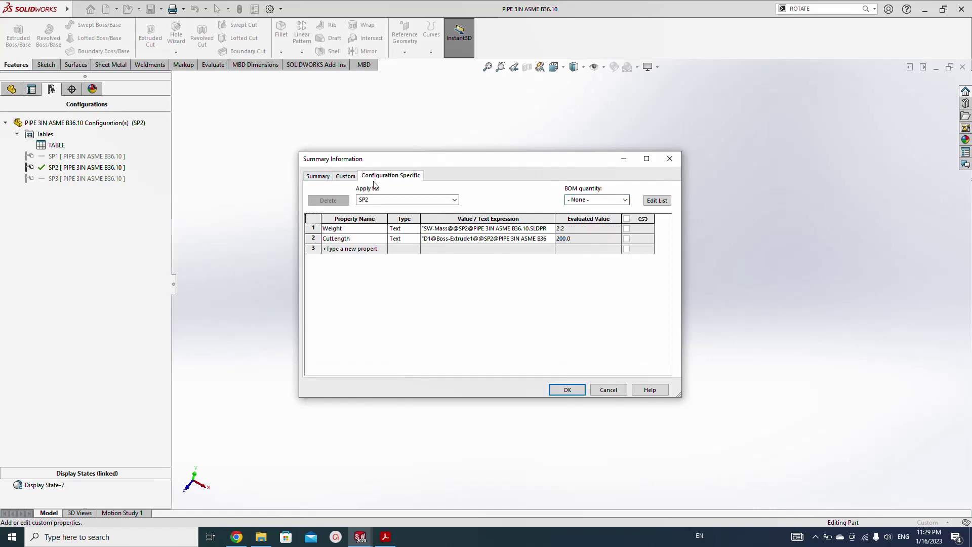
click(455, 201)
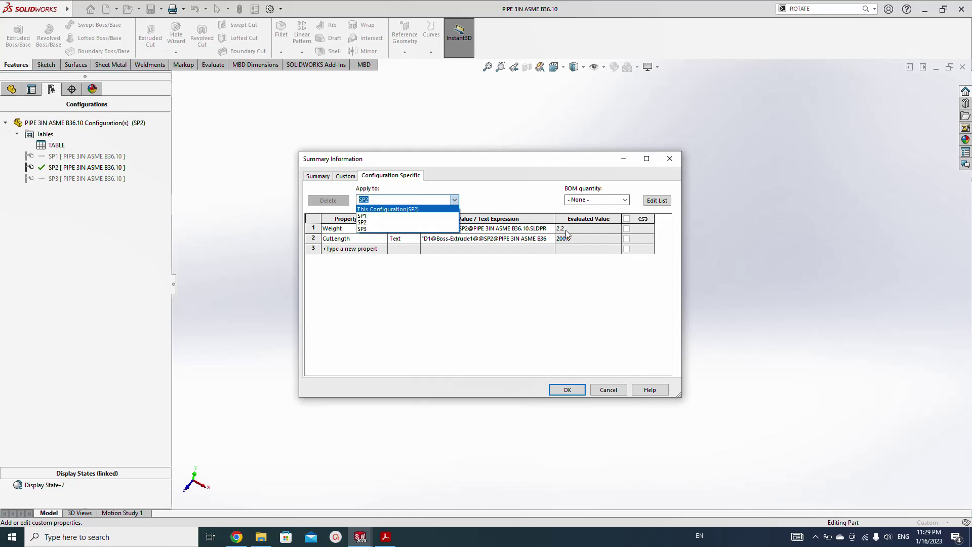
click(386, 215)
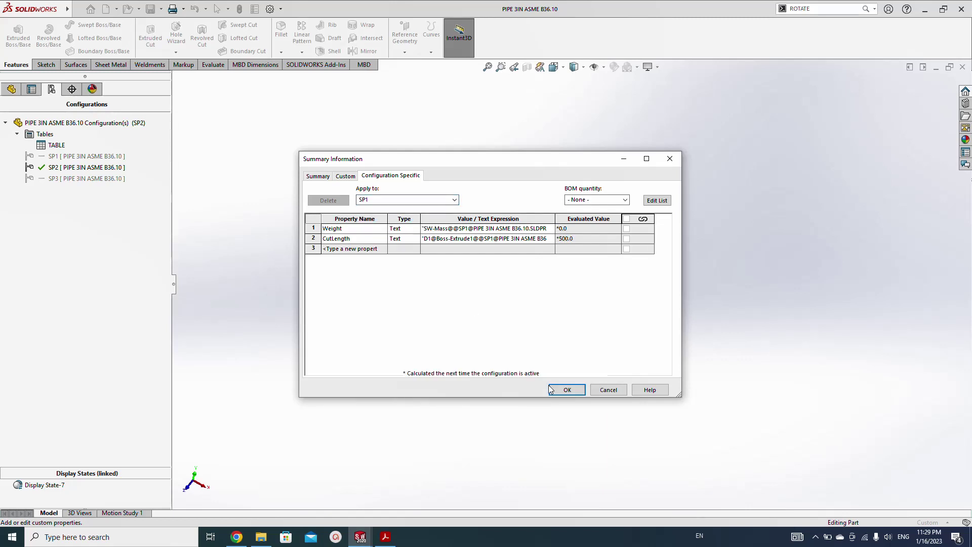
click(567, 390)
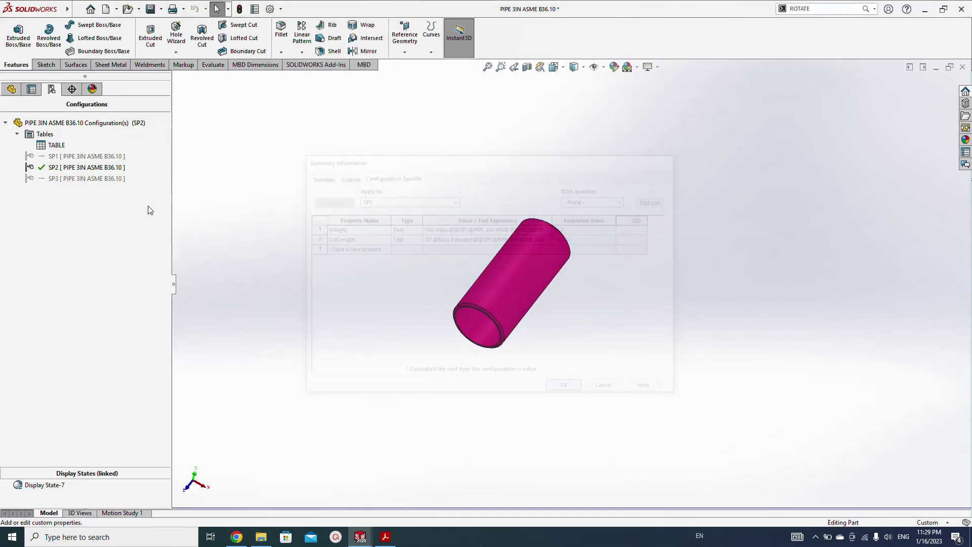
key(ctrl+s)
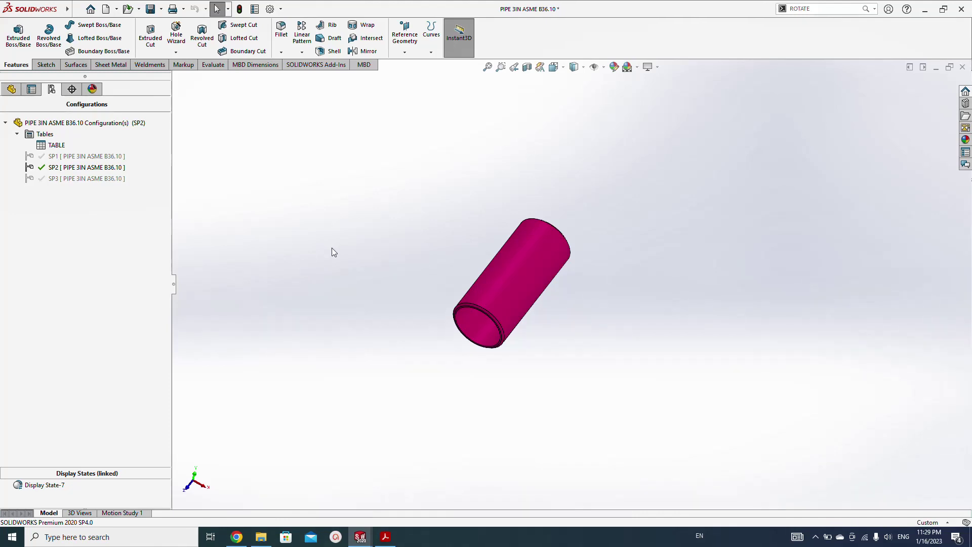
key(ctrl+s)
click(56, 145)
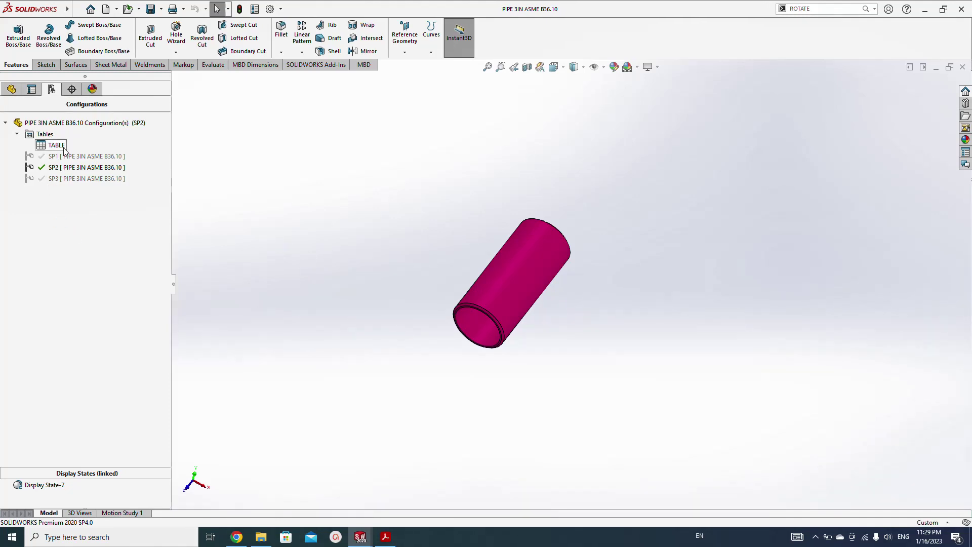
right_click(64, 148)
click(265, 147)
Review the configuration-specific properties of SP1, SP2 and SP3, save, and return to the feature tree.
click(255, 9)
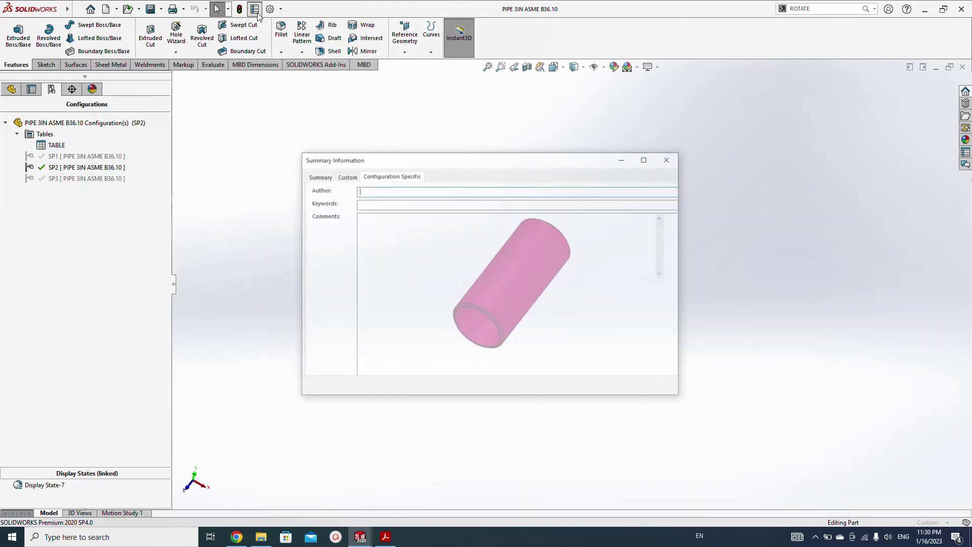
click(373, 176)
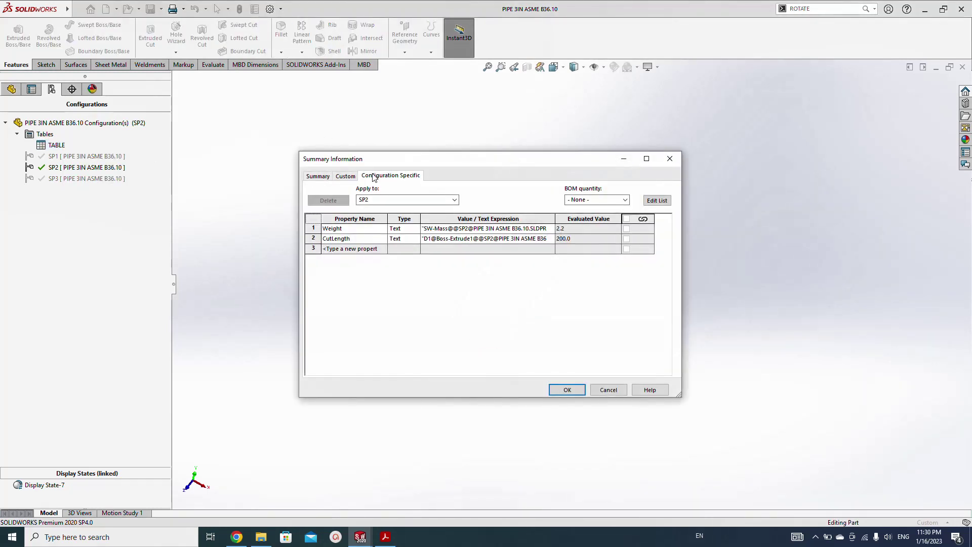
click(455, 200)
click(432, 209)
click(455, 199)
click(399, 217)
click(455, 200)
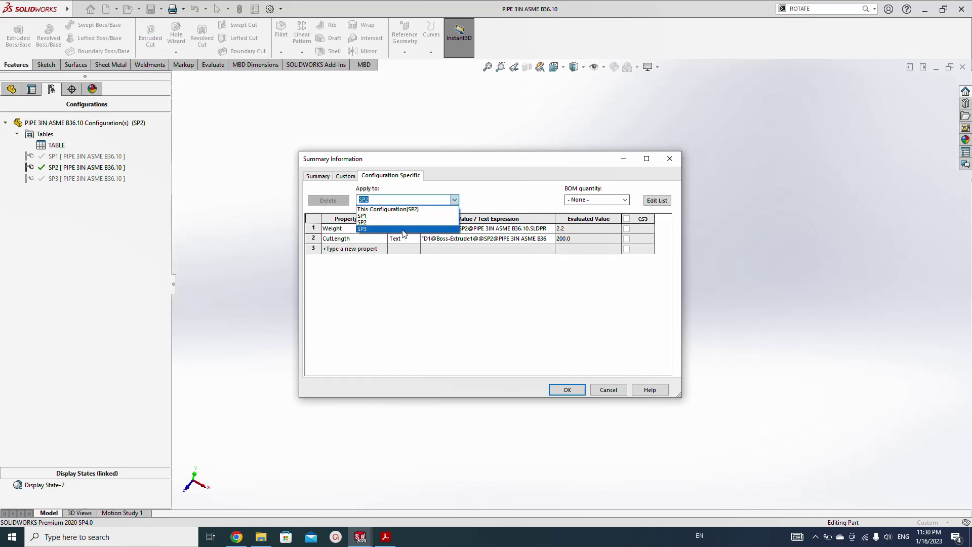
click(402, 230)
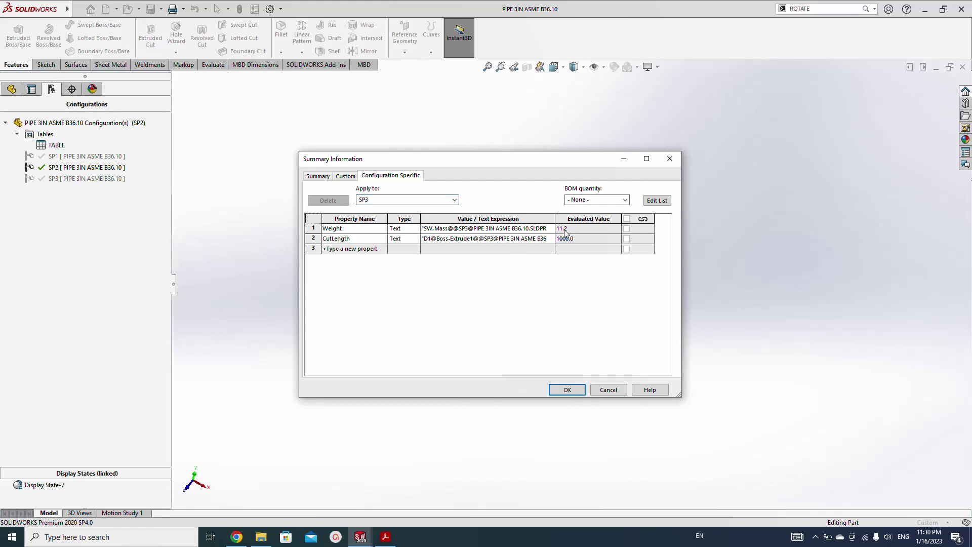
click(567, 389)
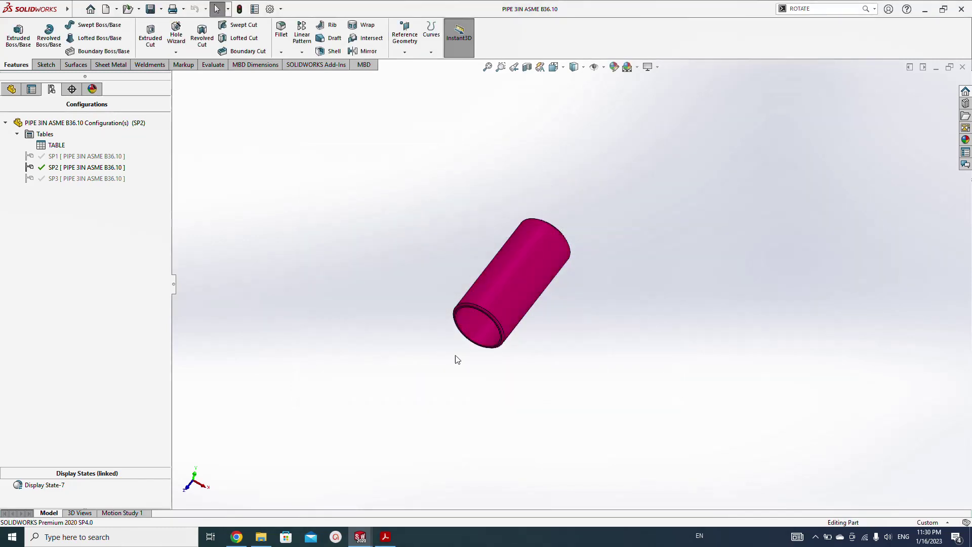
key(ctrl+s)
click(12, 89)
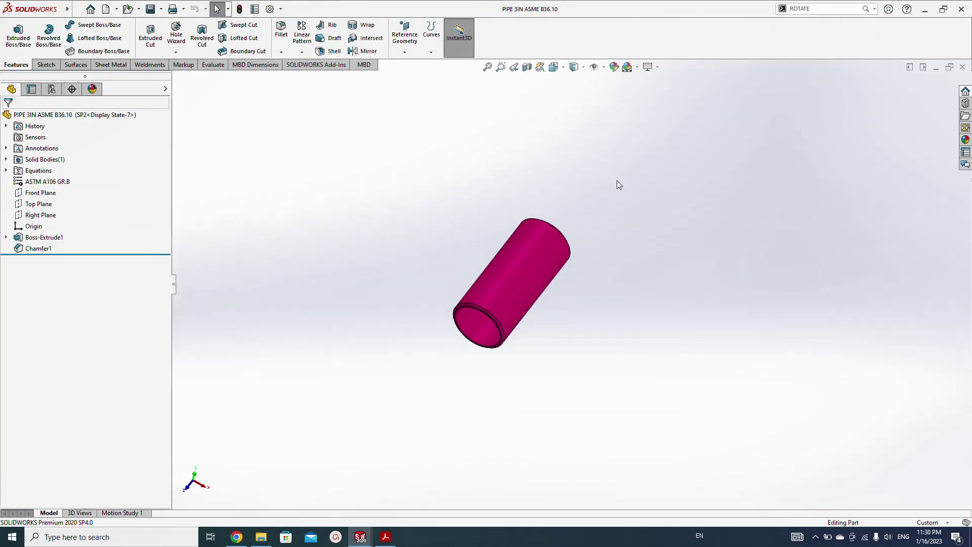
Save the 3IN PIPE SPOOL assembly and set its middle pipe to configuration SP2.
key(ctrl+Tab)
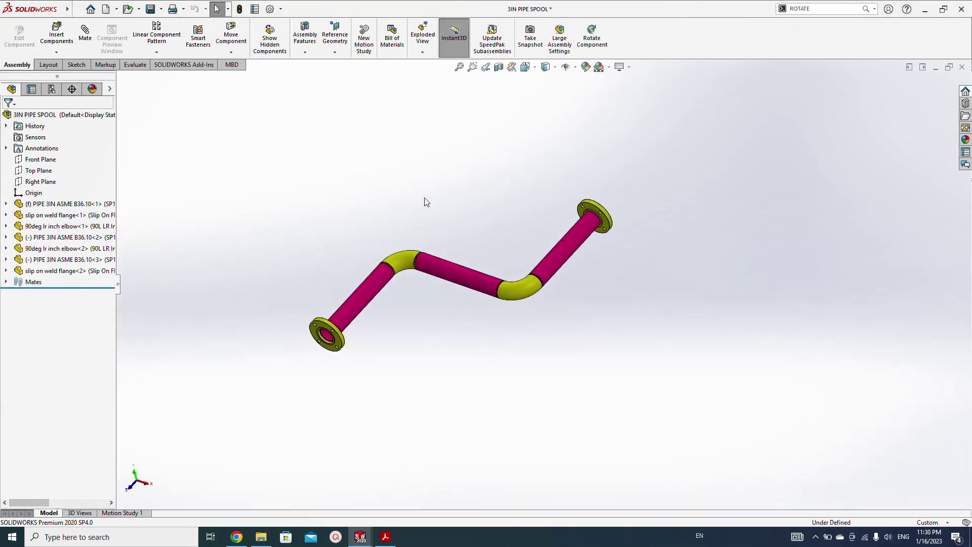
key(ctrl+s)
click(461, 274)
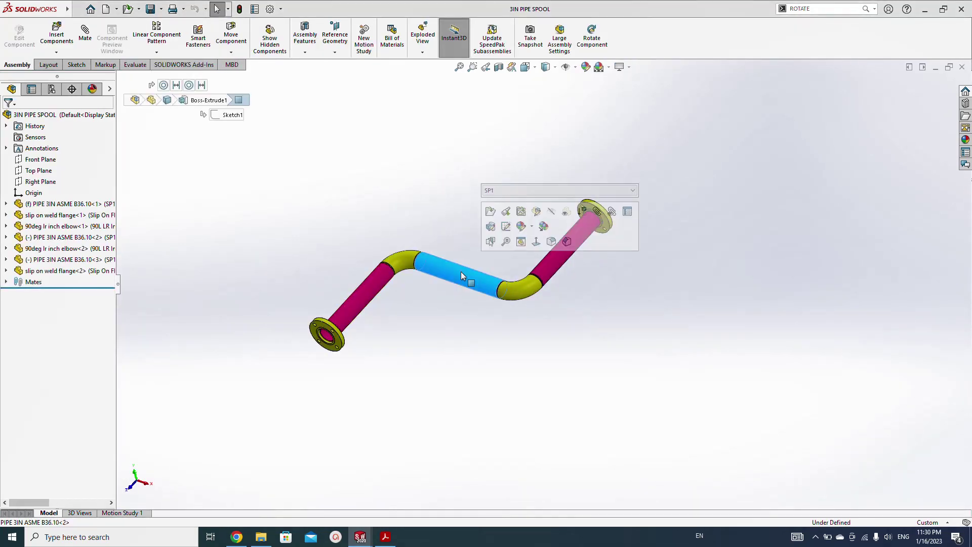
click(498, 189)
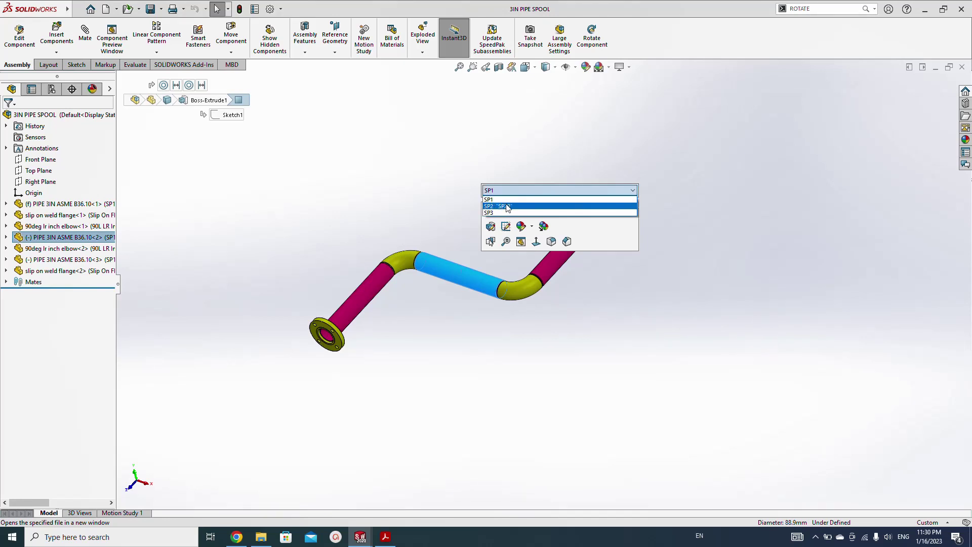
click(494, 205)
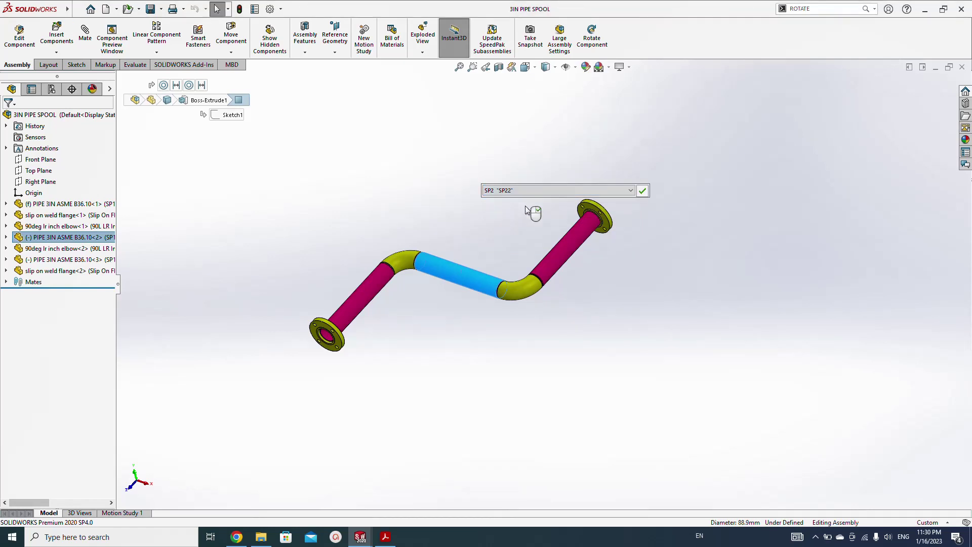
click(644, 190)
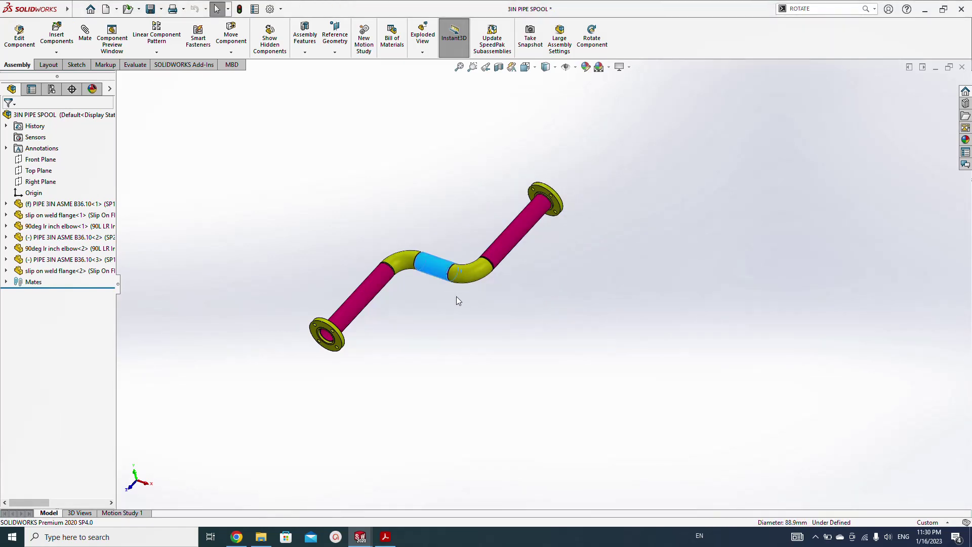
Set the right-hand pipe to configuration SP3 and save the assembly.
click(505, 250)
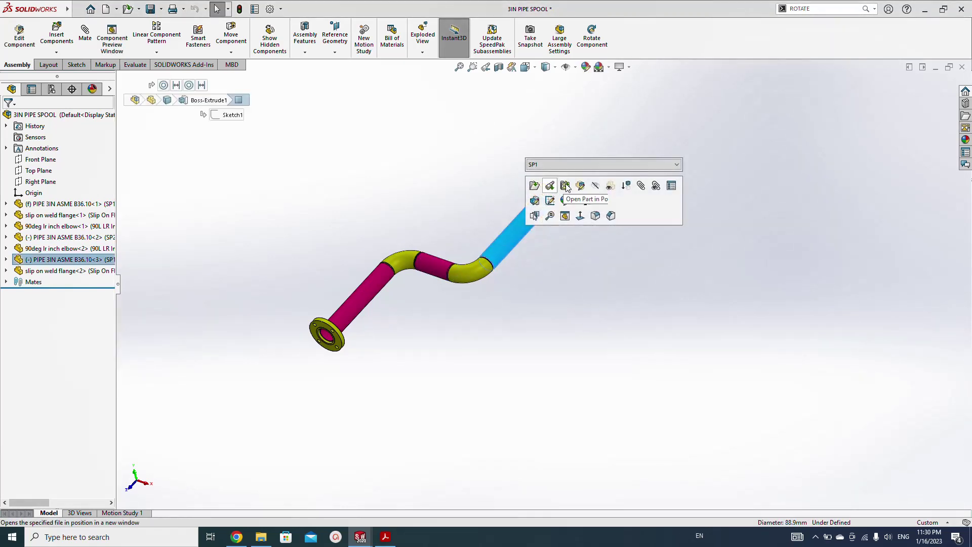
click(575, 164)
click(575, 187)
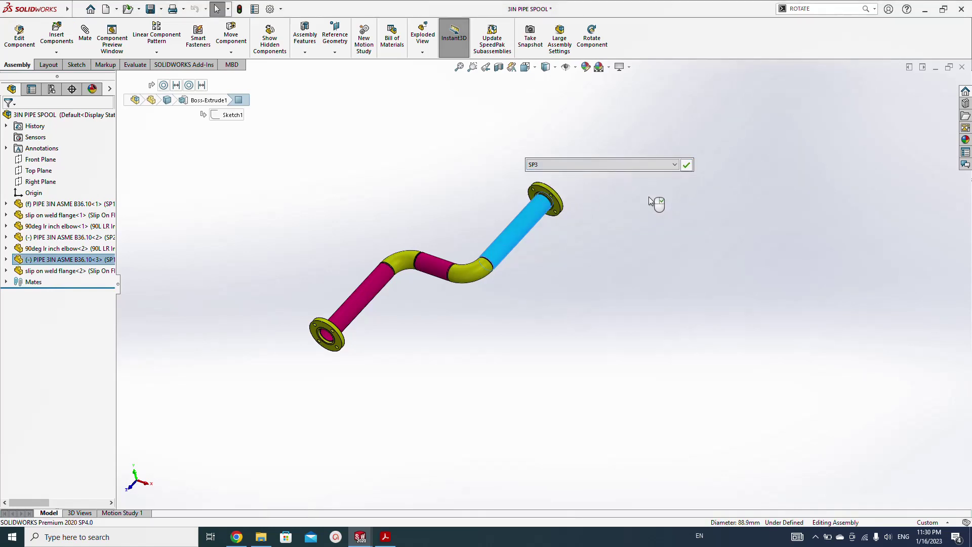
click(686, 166)
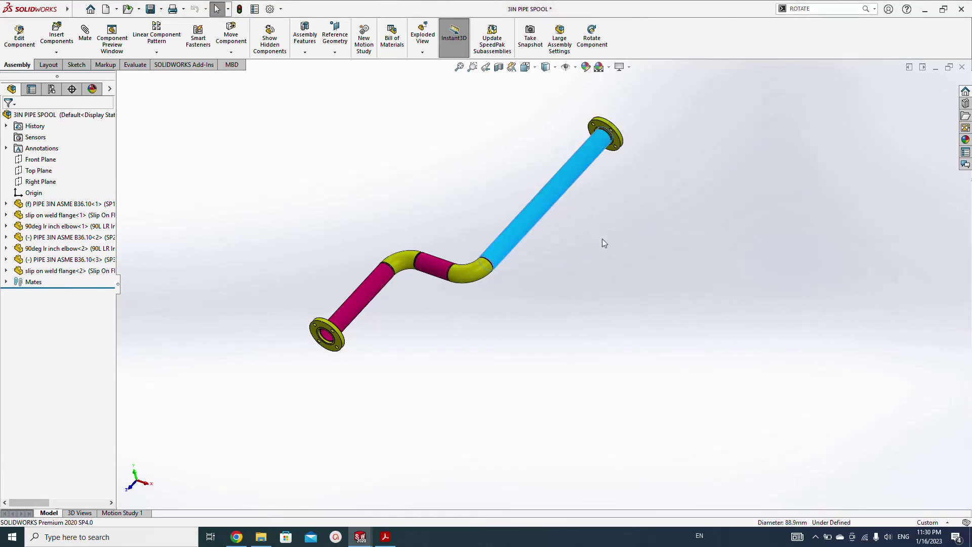
key(ctrl+s)
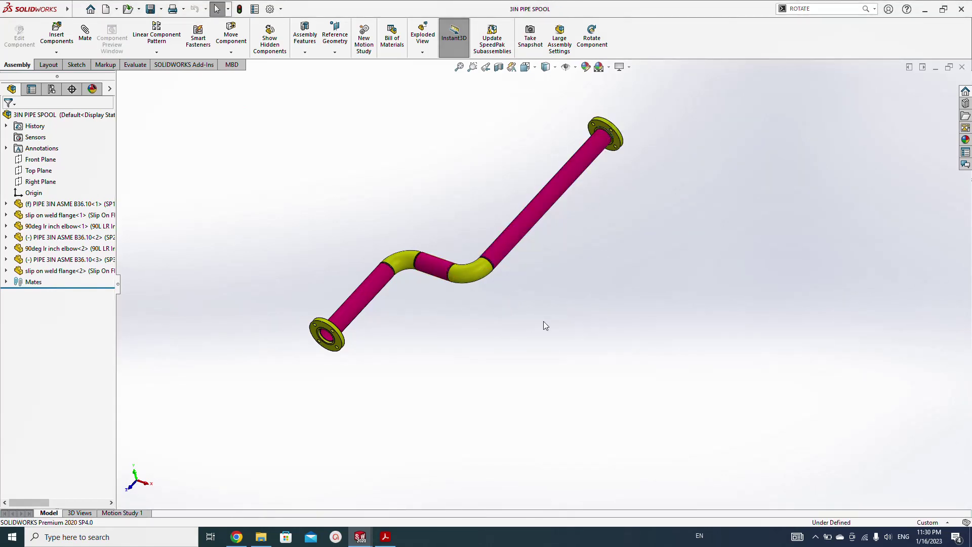
Glance at the spool drawing, then show the PIPE SPOOL EX1.pdf parts list in Acrobat Reader.
key(ctrl+Tab)
key(ctrl+Tab)
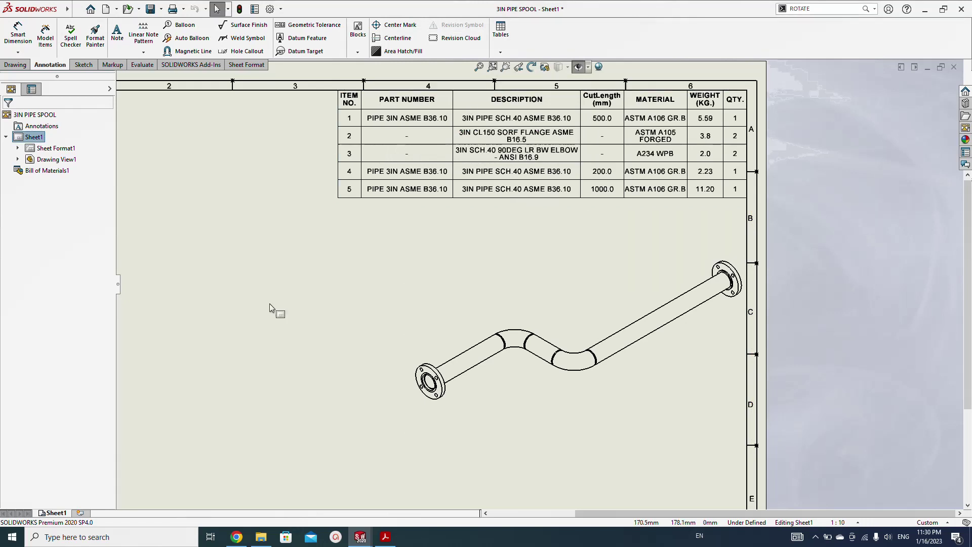
scroll(344, 298, up, 2)
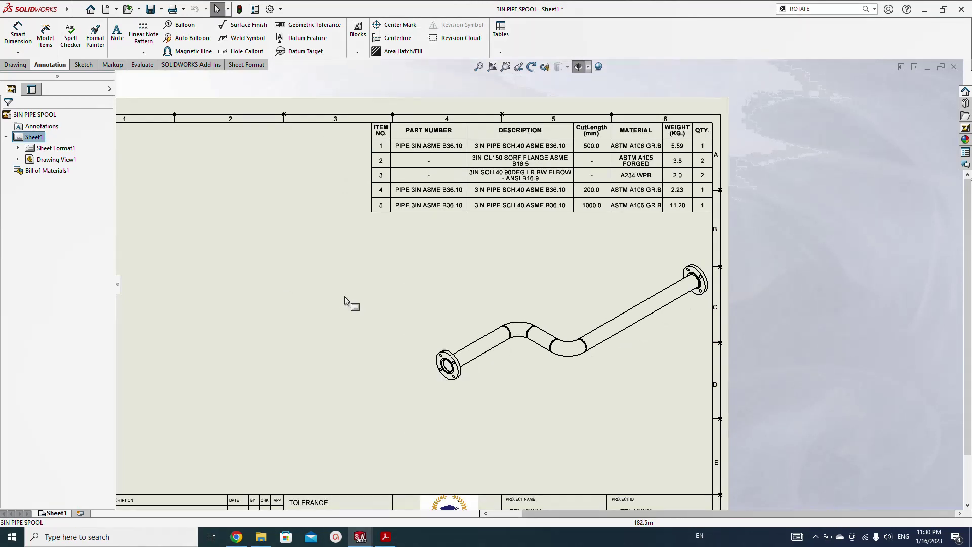
scroll(599, 181, down, 3)
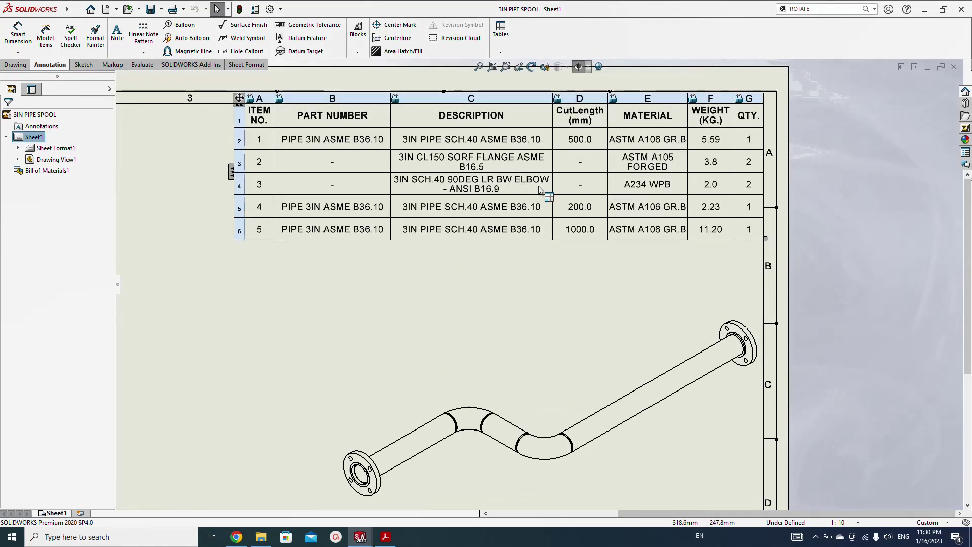
click(386, 536)
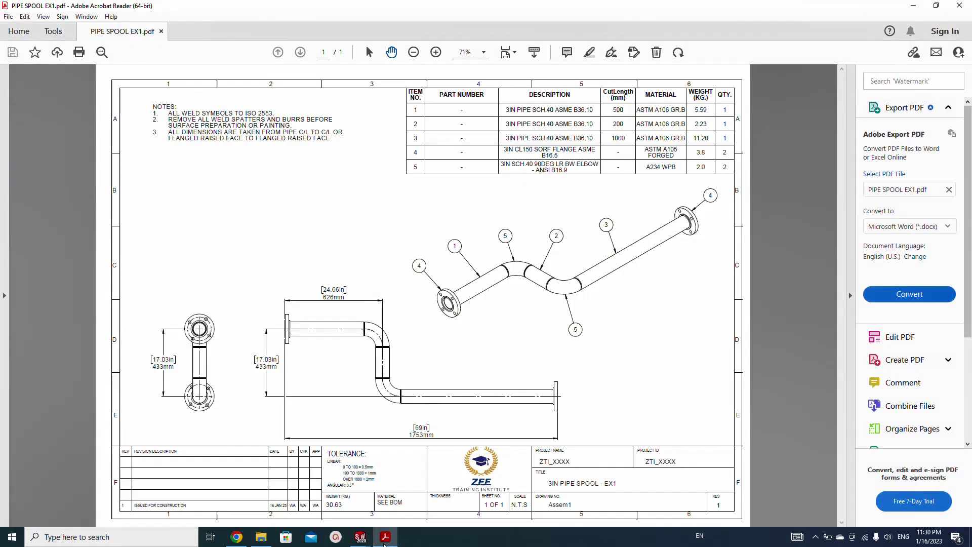
ctrl+scroll(610, 140, up, 3)
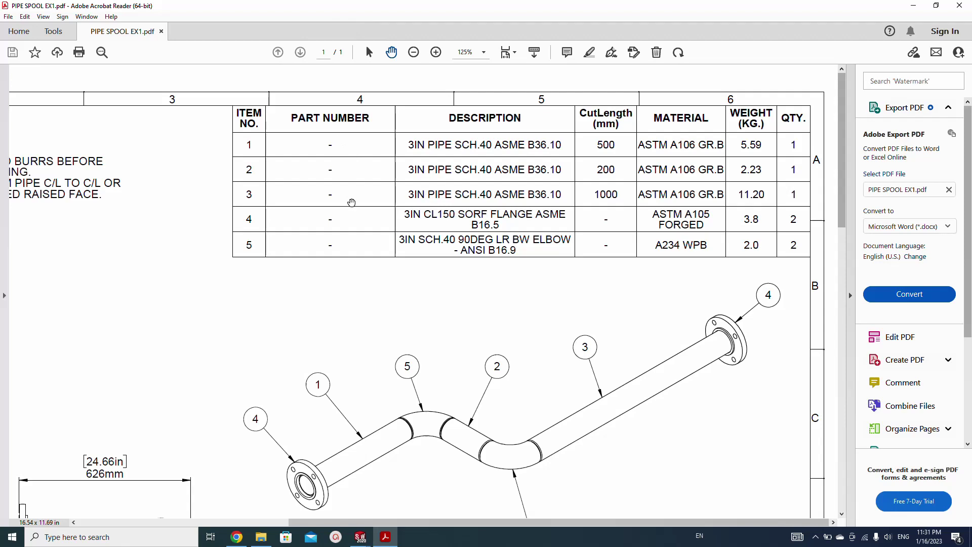
Check the drawing's five-item BOM table, then switch to the pipe part document.
key(alt+Tab)
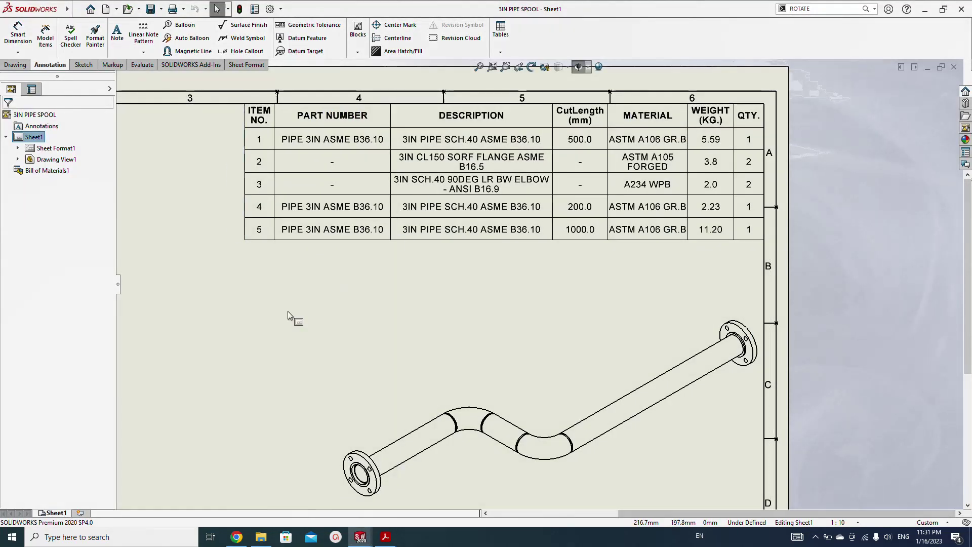
click(339, 144)
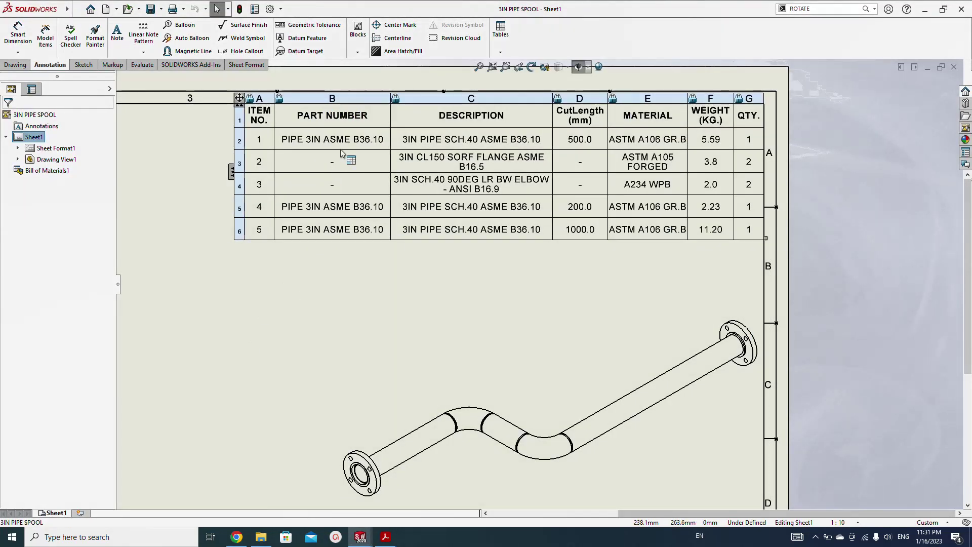
right_click(315, 140)
click(269, 302)
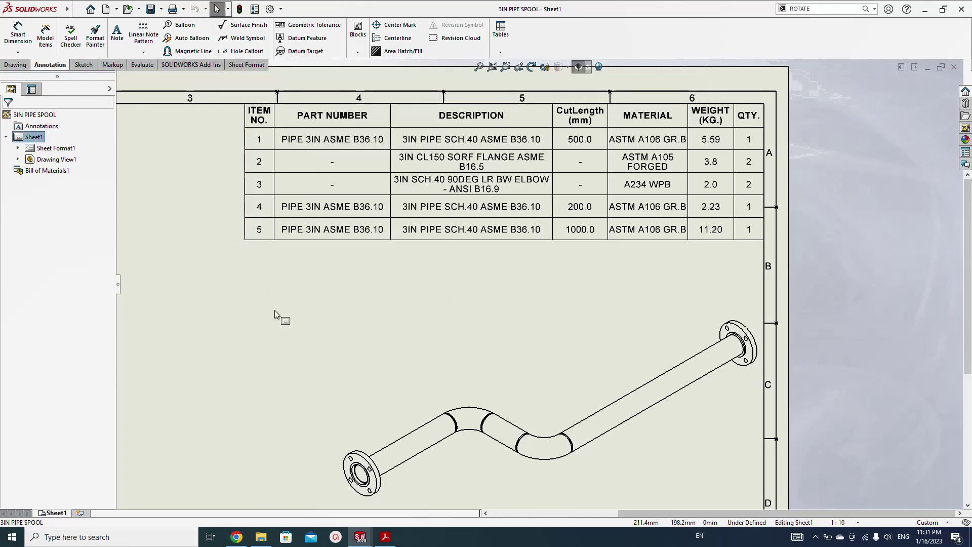
key(alt+Tab)
key(alt+Tab)
key(alt+Tab)
key(alt+Tab)
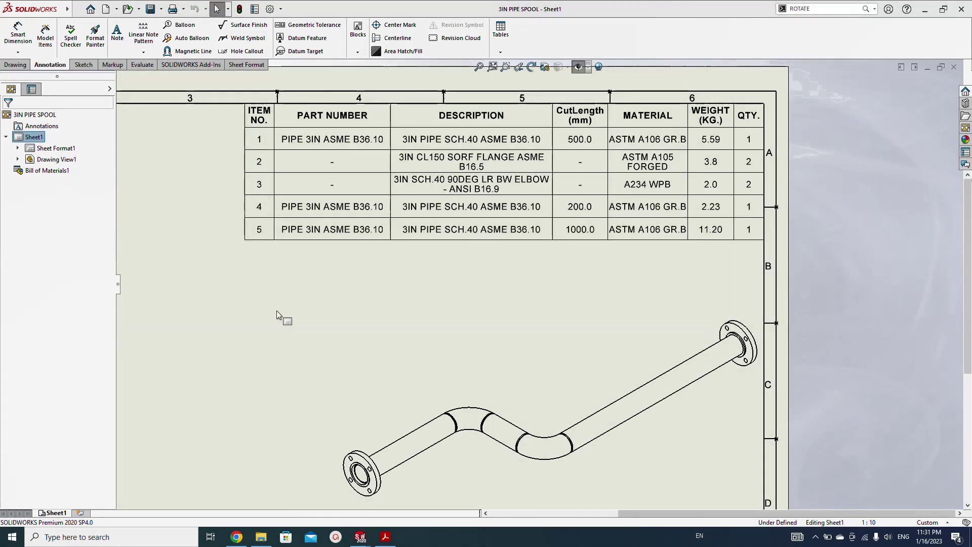
key(ctrl+Tab)
key(ctrl+Tab)
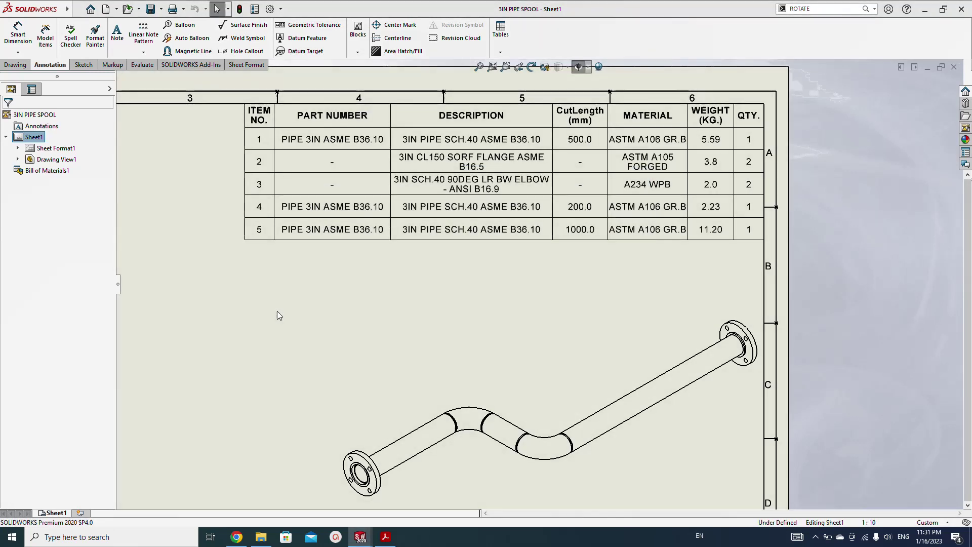
Give configuration SP2 a user-specified BOM part number of '-'.
click(52, 89)
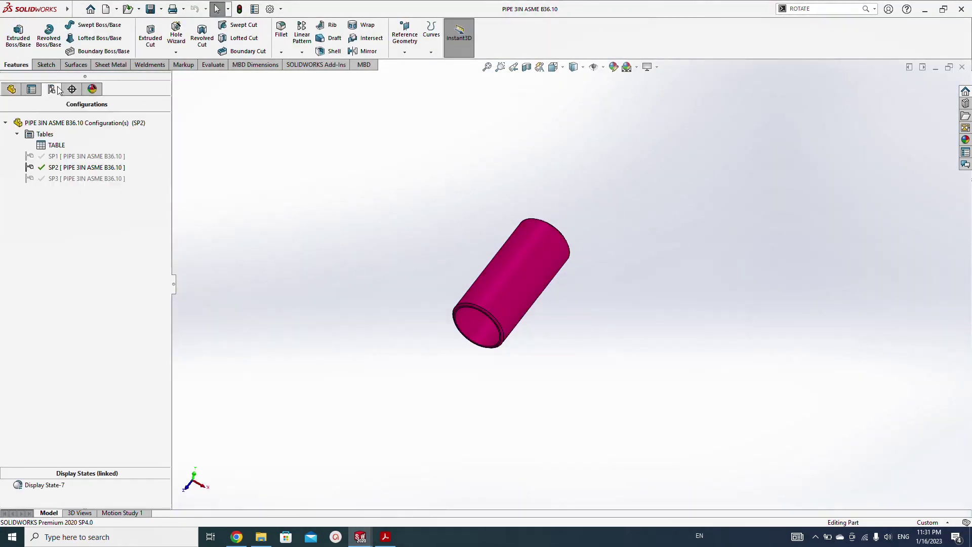
right_click(55, 167)
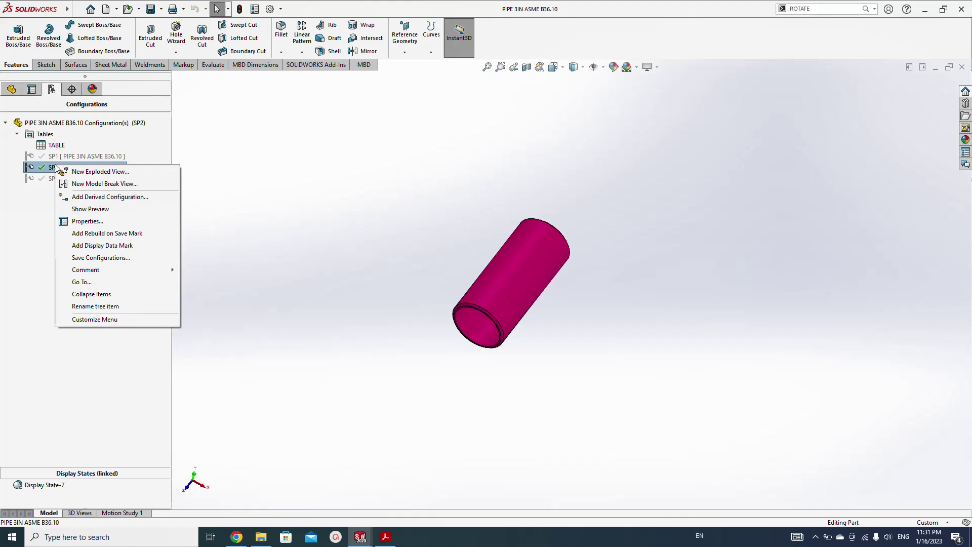
click(71, 219)
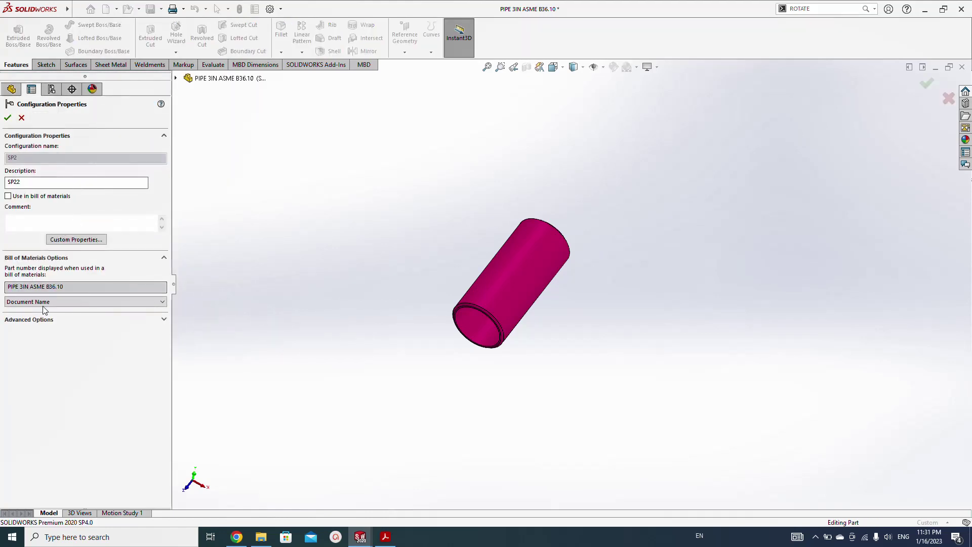
click(52, 303)
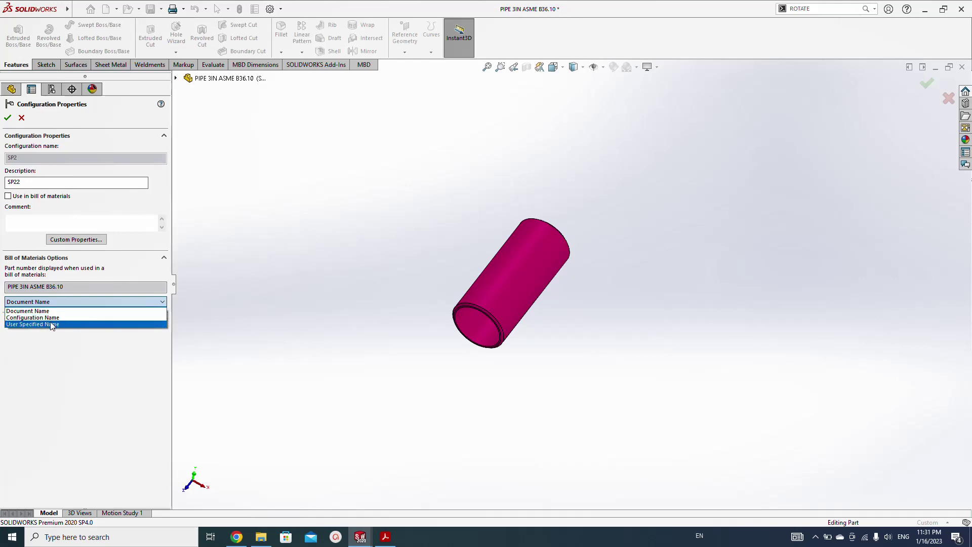
click(46, 325)
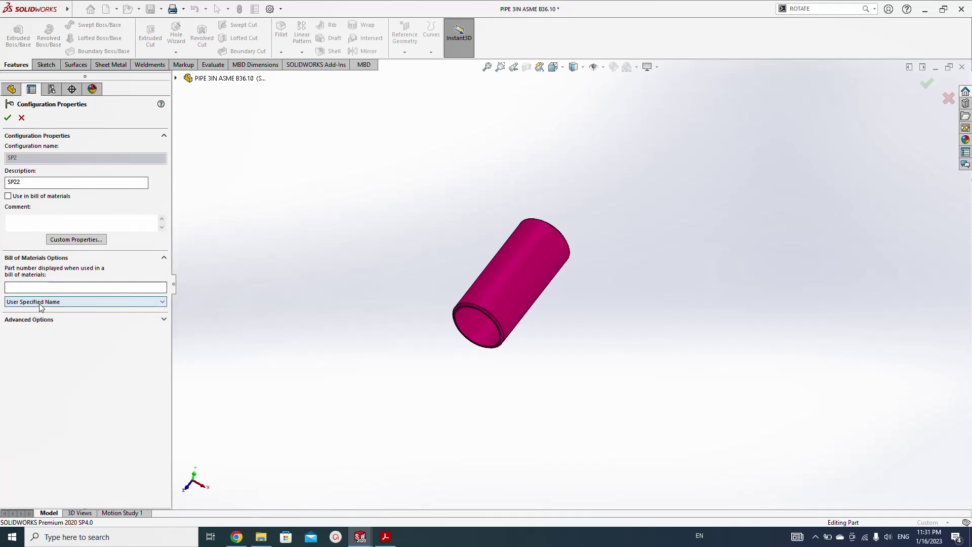
click(45, 286)
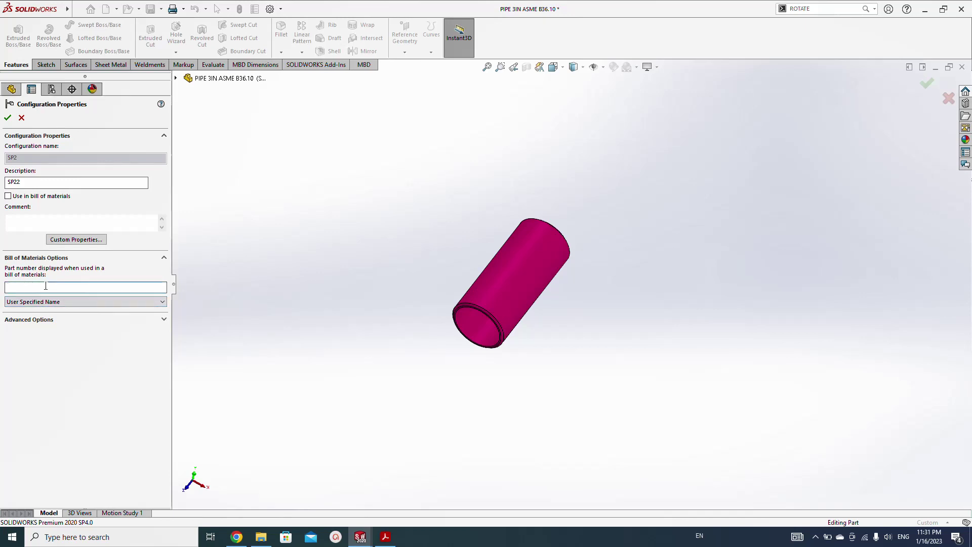
text(-)
click(8, 117)
Give configuration SP3 a user-specified BOM part number of '-'.
right_click(51, 178)
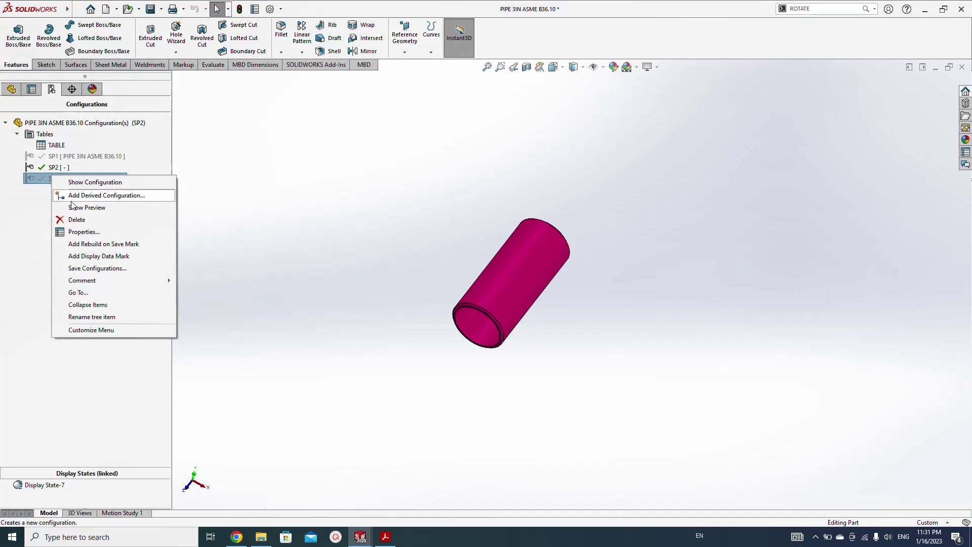
click(70, 232)
click(54, 300)
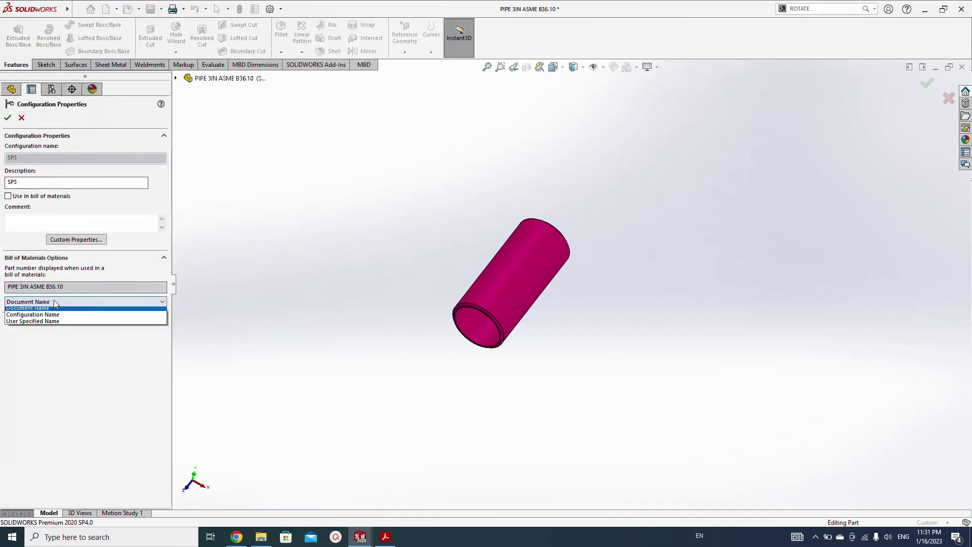
click(50, 328)
click(55, 288)
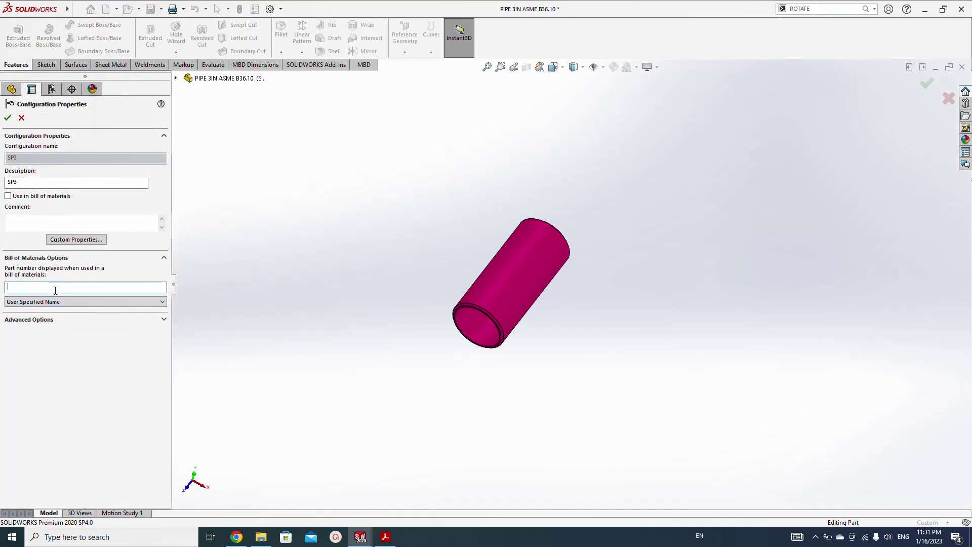
text(-)
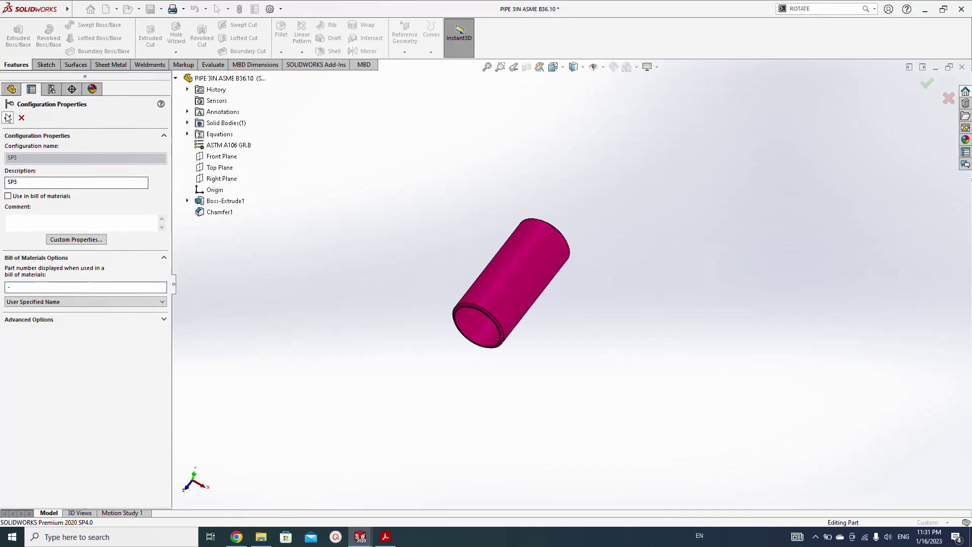
click(8, 118)
Make SP1's BOM part number user specified as '-' and save the pipe part.
click(66, 156)
right_click(66, 157)
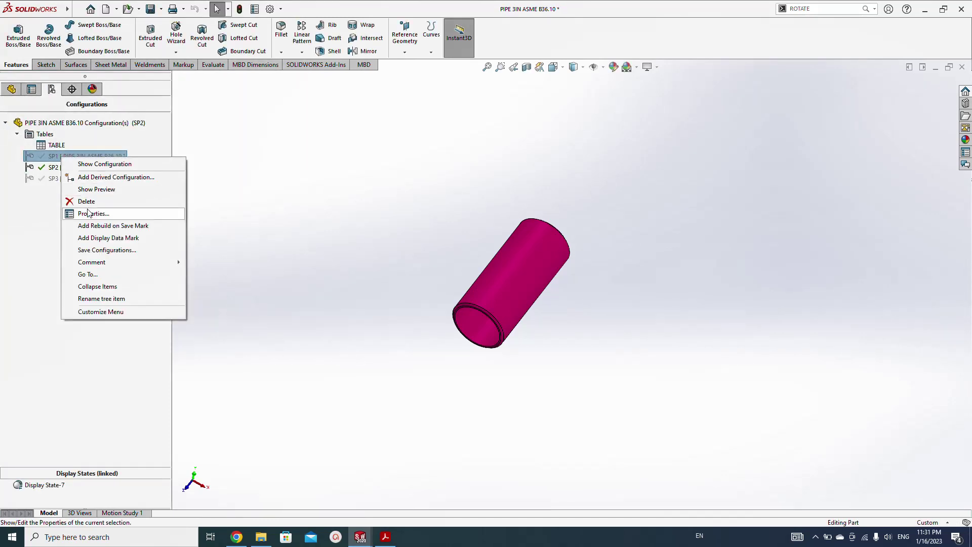
click(91, 213)
click(45, 301)
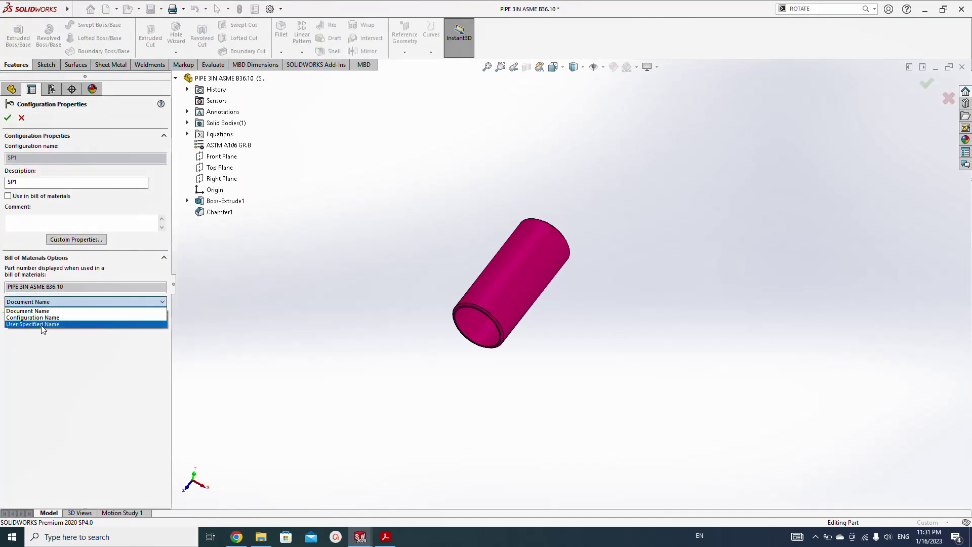
click(45, 321)
click(44, 290)
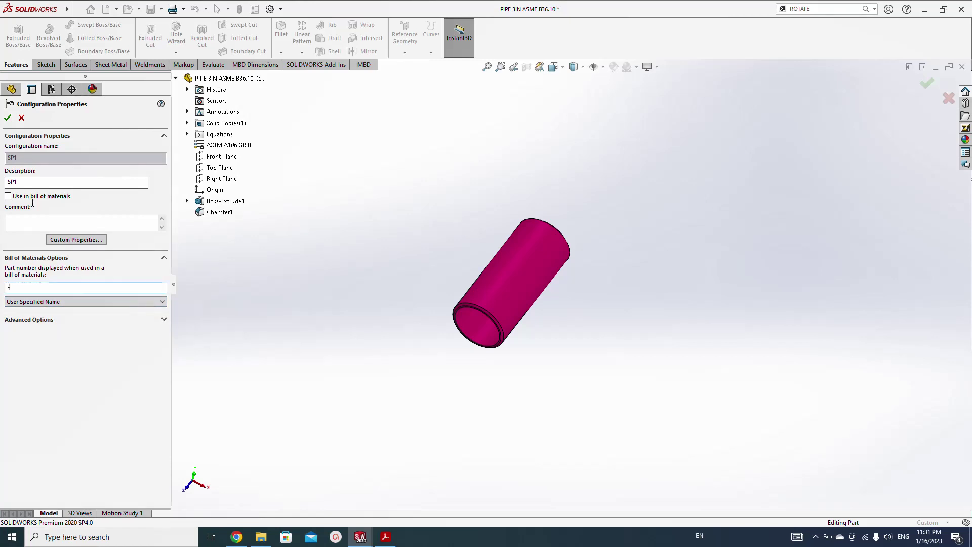
click(8, 117)
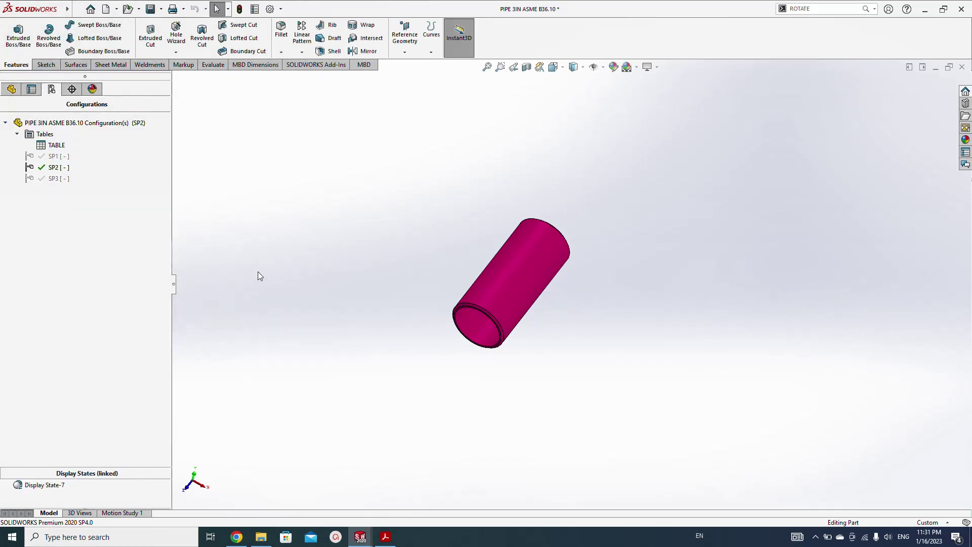
key(ctrl+s)
Close the part, confirm the drawing's BOM shows dashes, and display the View Palette.
click(961, 67)
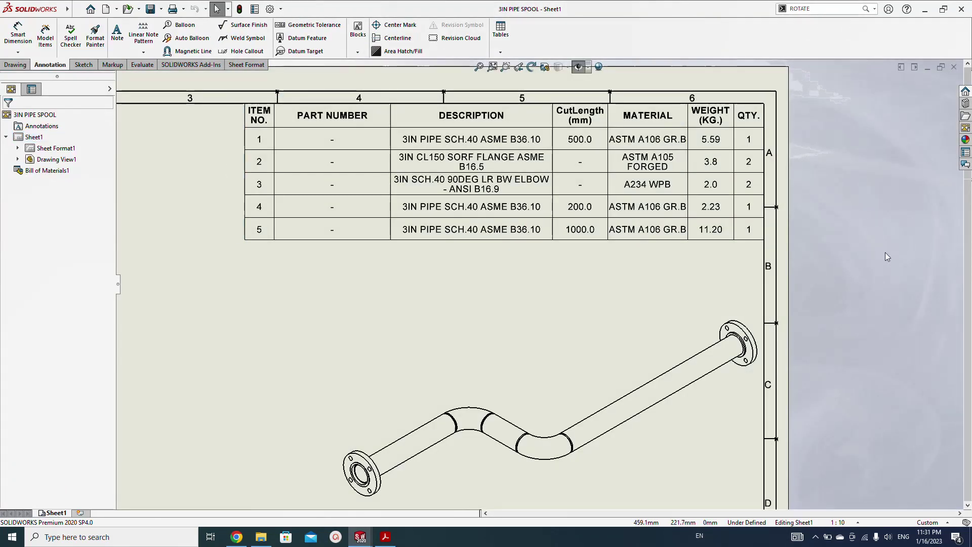
key(f)
click(577, 109)
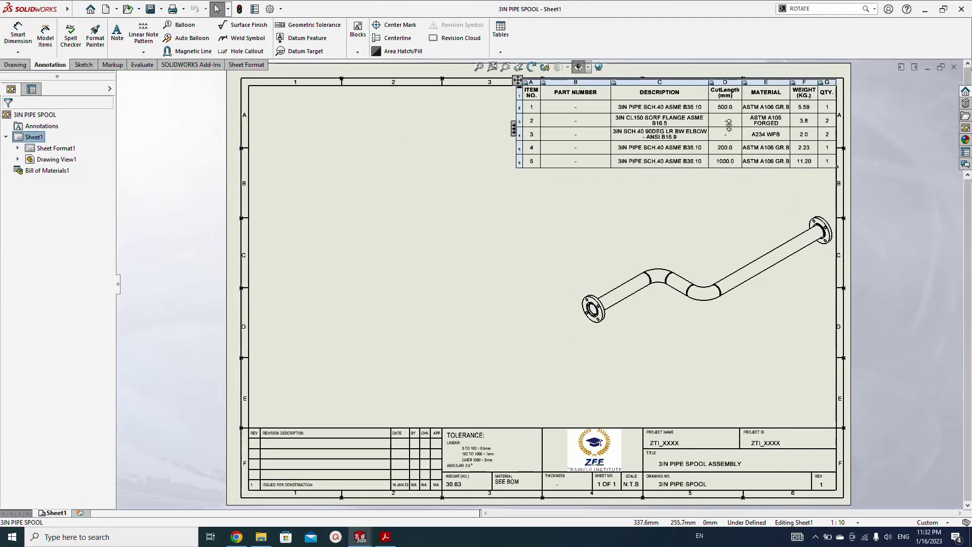
scroll(577, 109, down, 3)
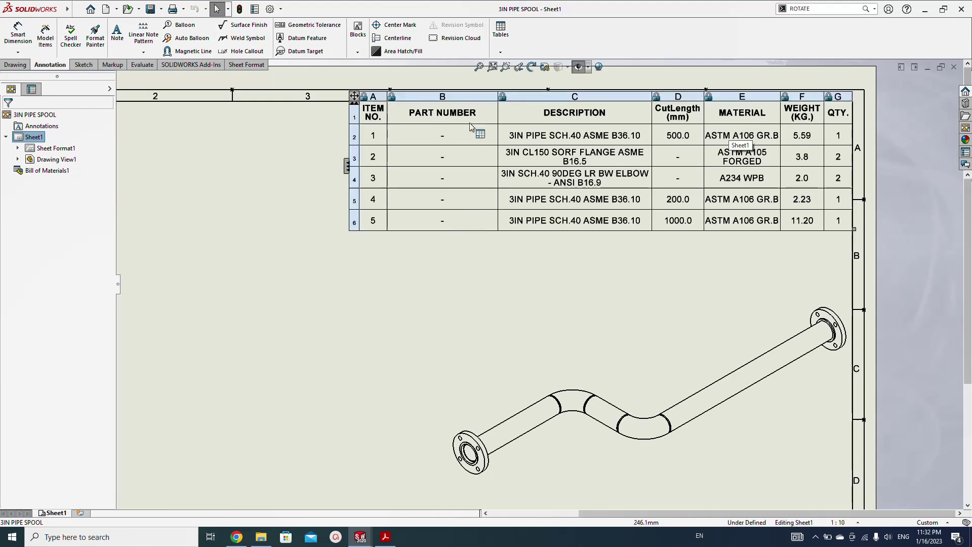
click(356, 303)
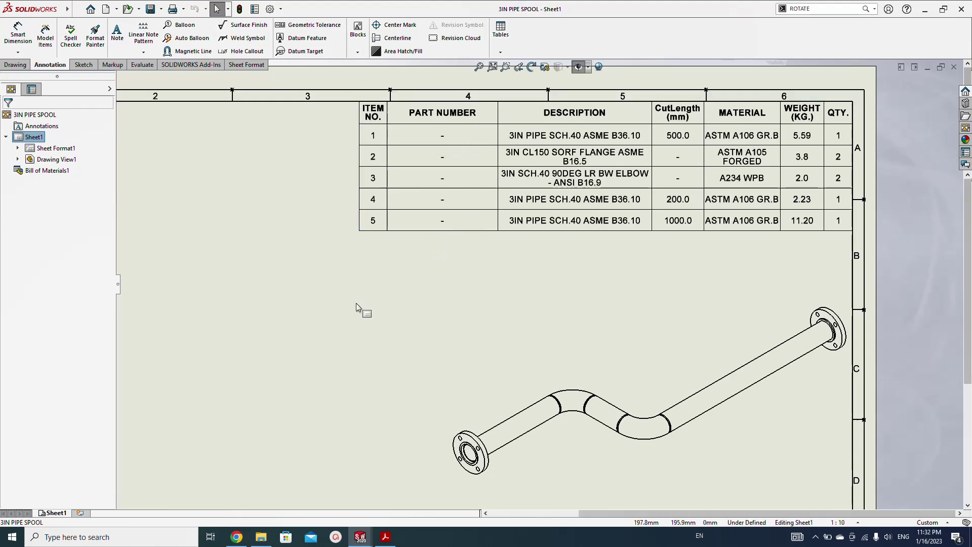
key(f)
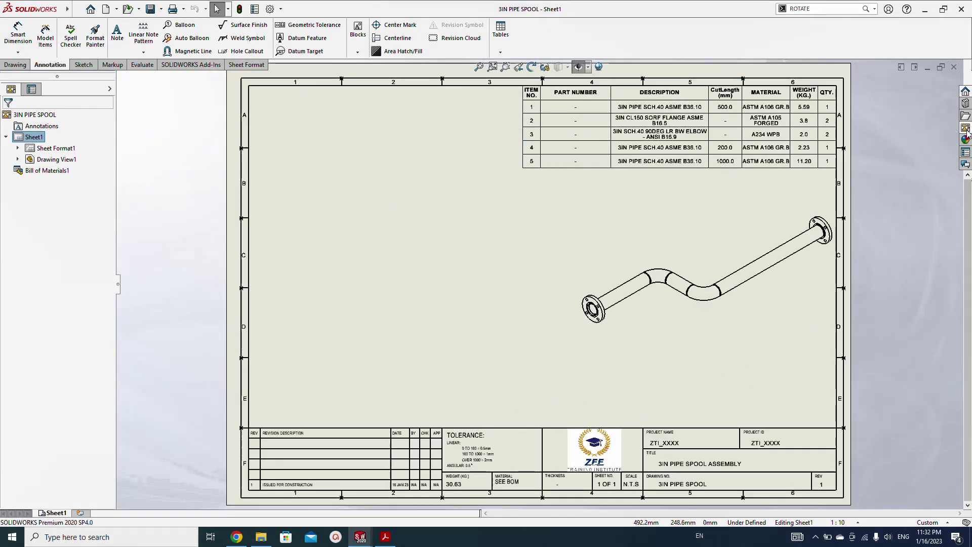
click(967, 129)
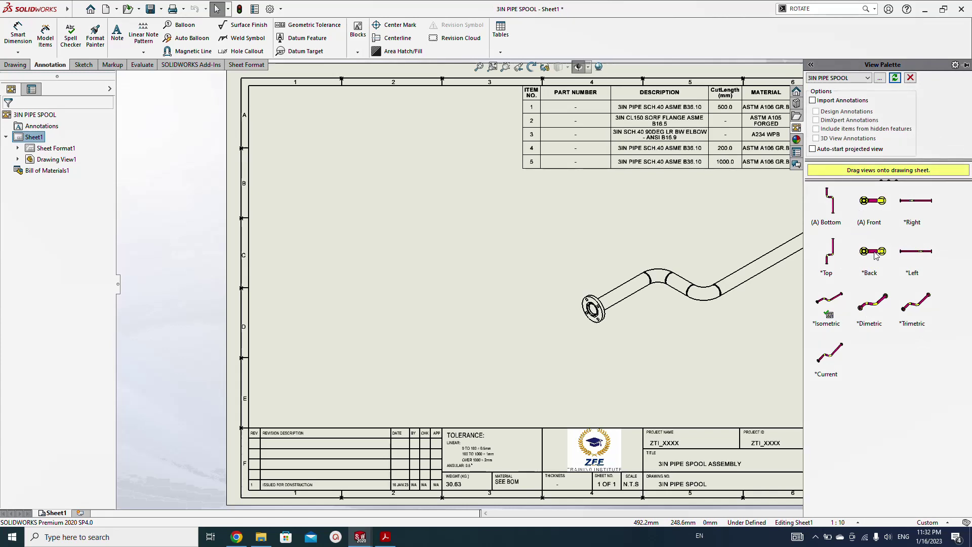
Project a top view above a palette front view, delete the front view, and start ballooning.
mouse_move(918, 203)
mouse_down()
mouse_move(558, 232)
mouse_move(427, 272)
mouse_move(426, 294)
mouse_up()
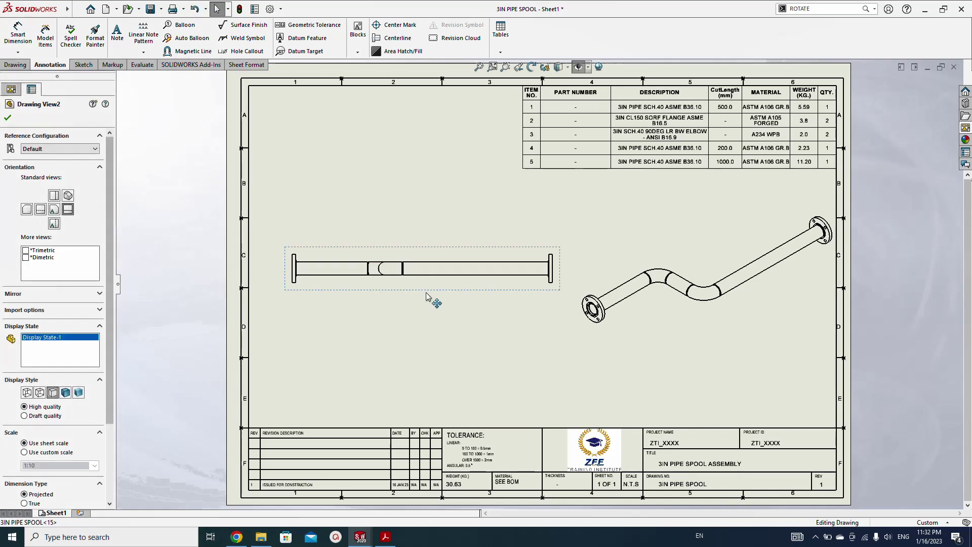
click(468, 263)
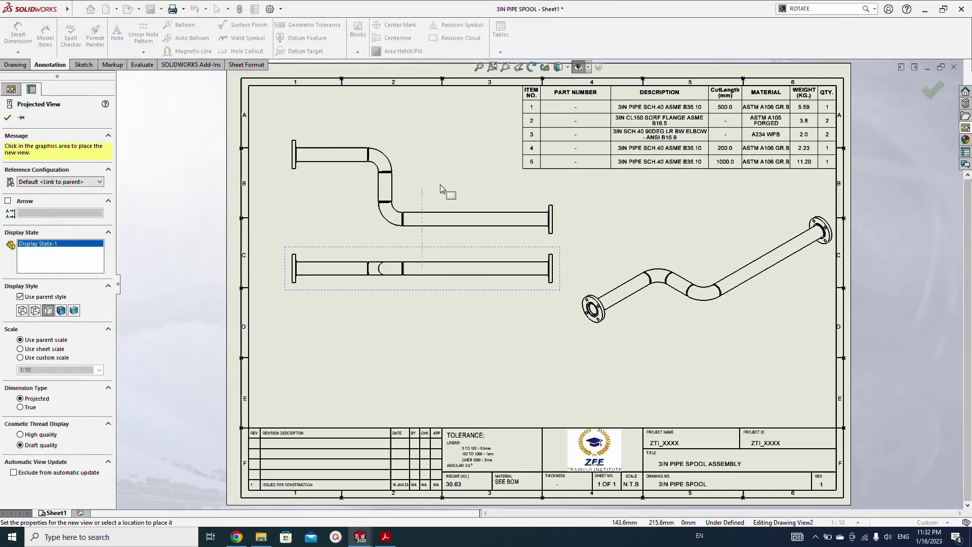
click(440, 188)
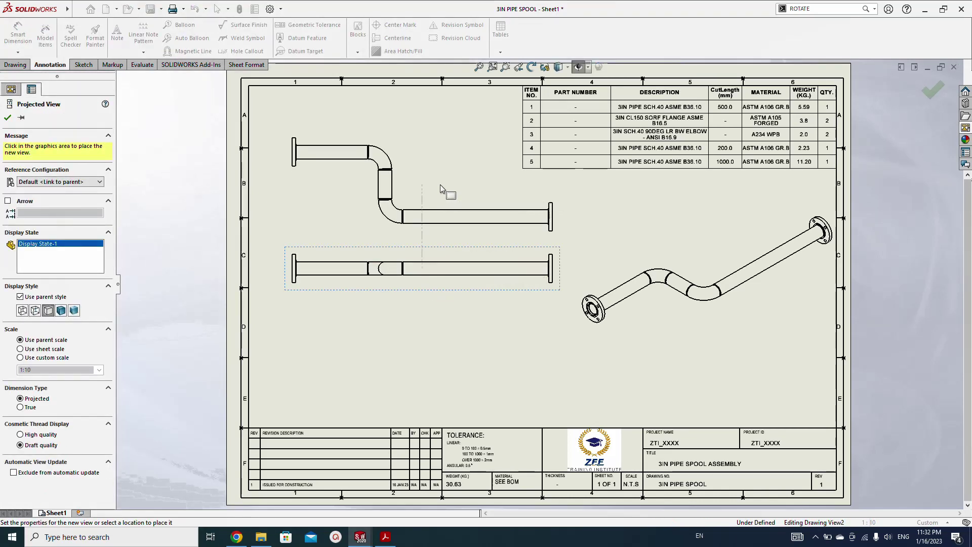
click(413, 294)
key(Delete)
key(Return)
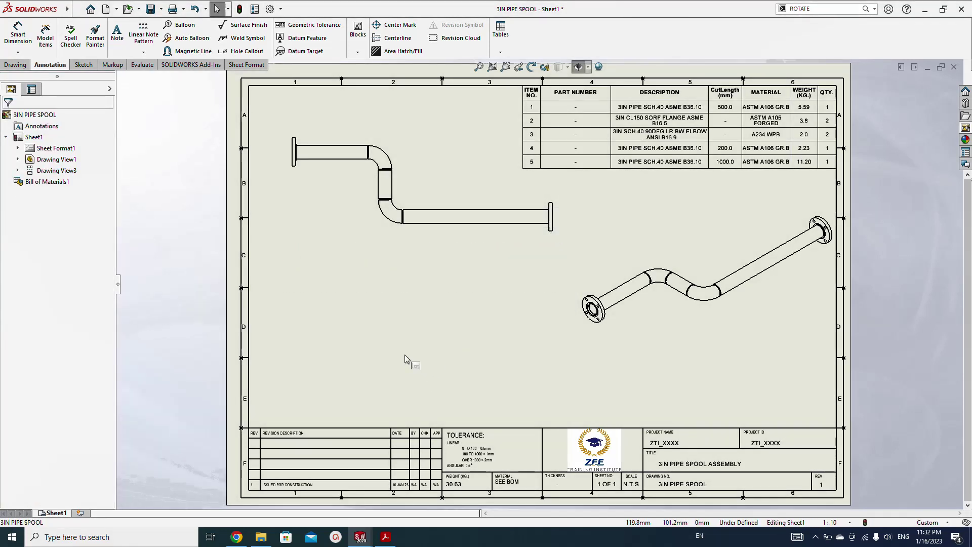
right_drag(408, 351, 445, 350)
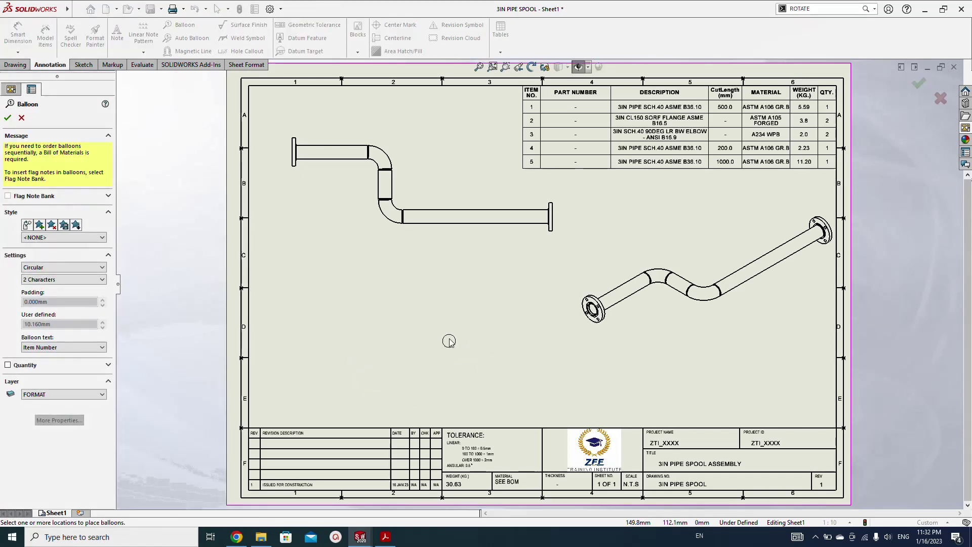
Balloon the lower-left flange (2), first straight pipe (1) and first elbow (3) in the isometric view.
key(Escape)
right_drag(411, 345, 426, 347)
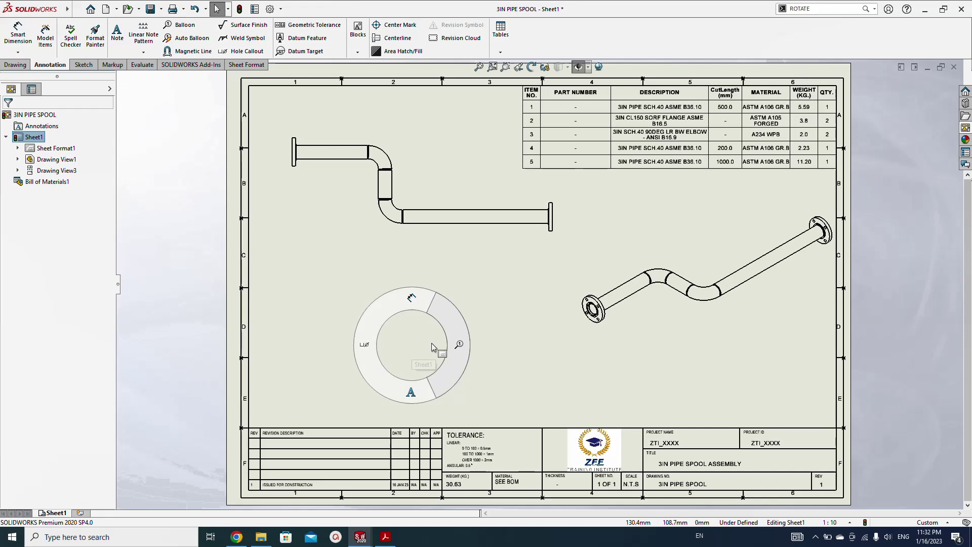
right_drag(430, 341, 452, 341)
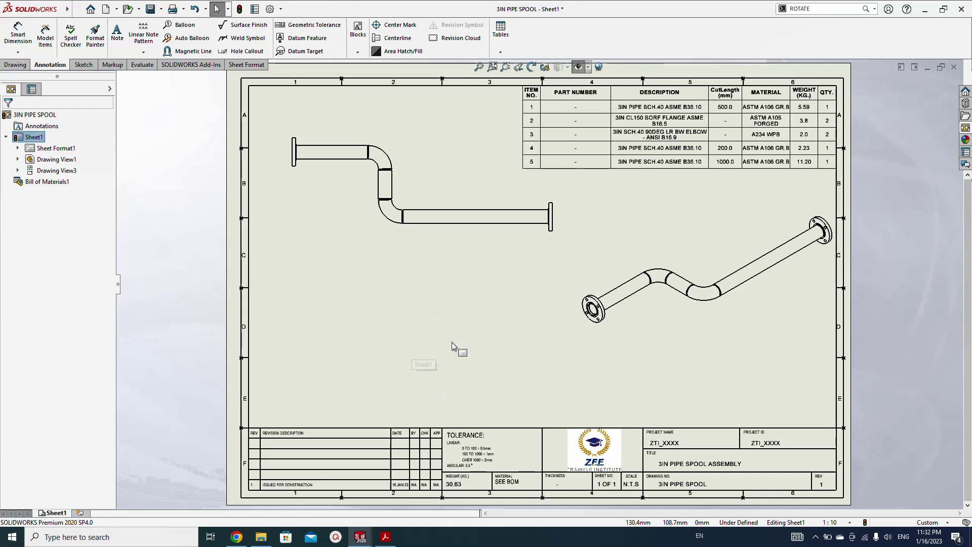
scroll(627, 334, down, 3)
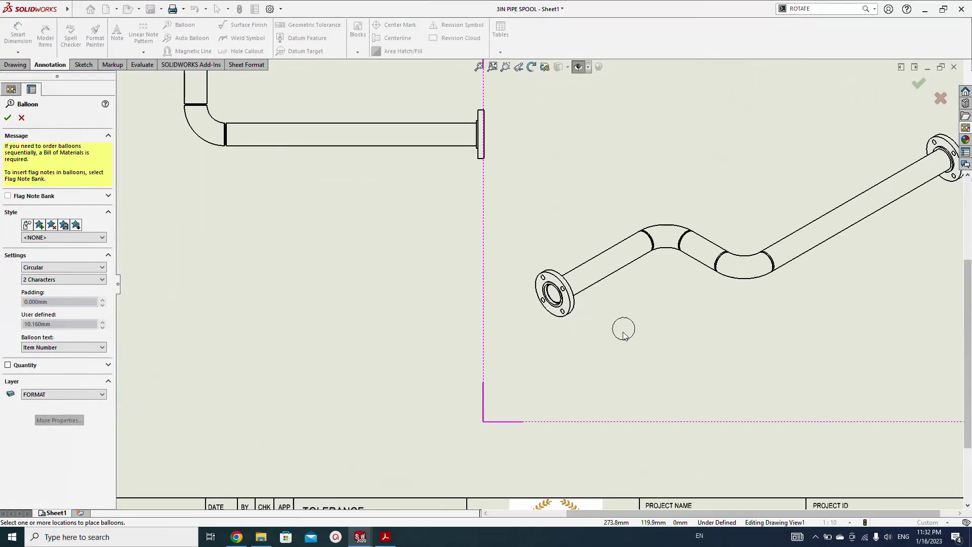
click(562, 320)
click(565, 372)
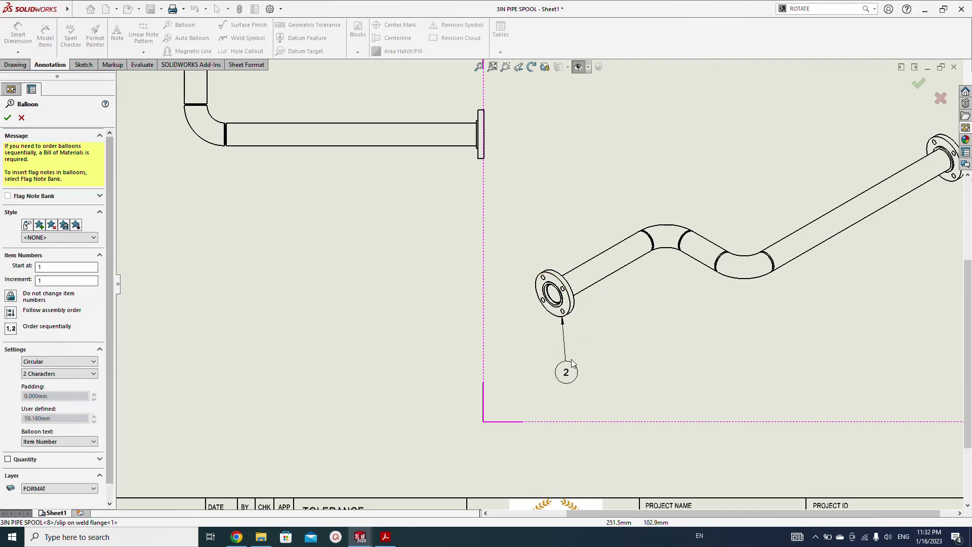
click(607, 279)
click(626, 337)
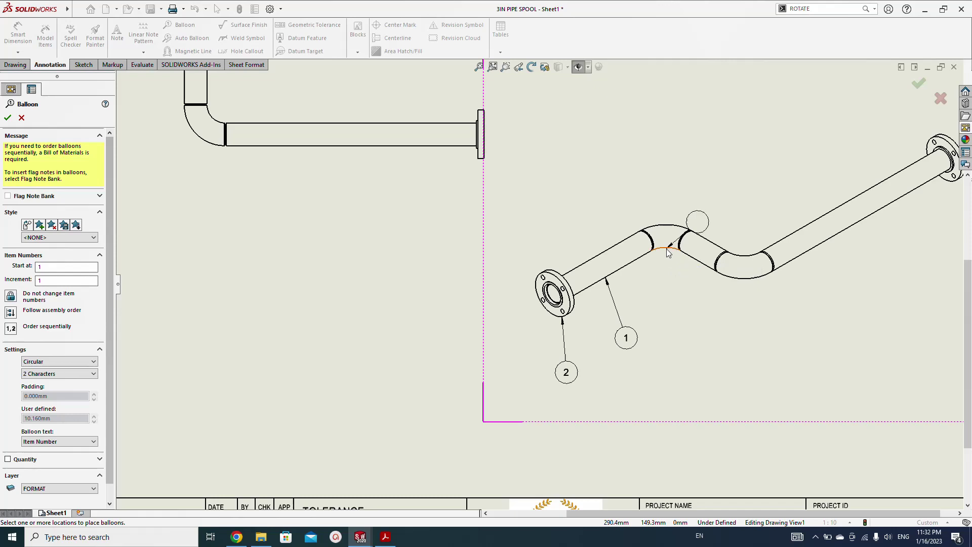
click(667, 250)
click(678, 316)
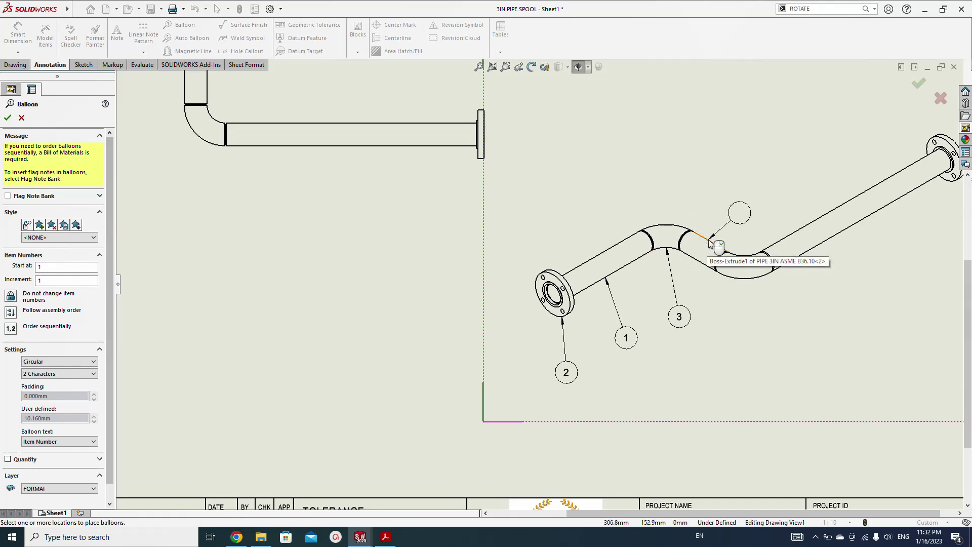
Balloon the middle pipe (4), second elbow (3), long pipe (5) and upper-right flange (2).
click(710, 238)
click(729, 182)
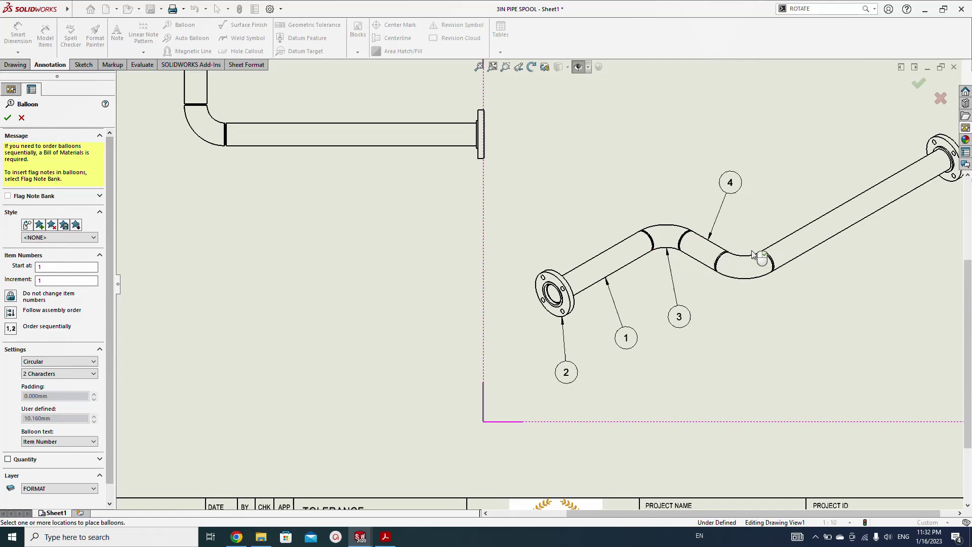
click(750, 282)
click(771, 345)
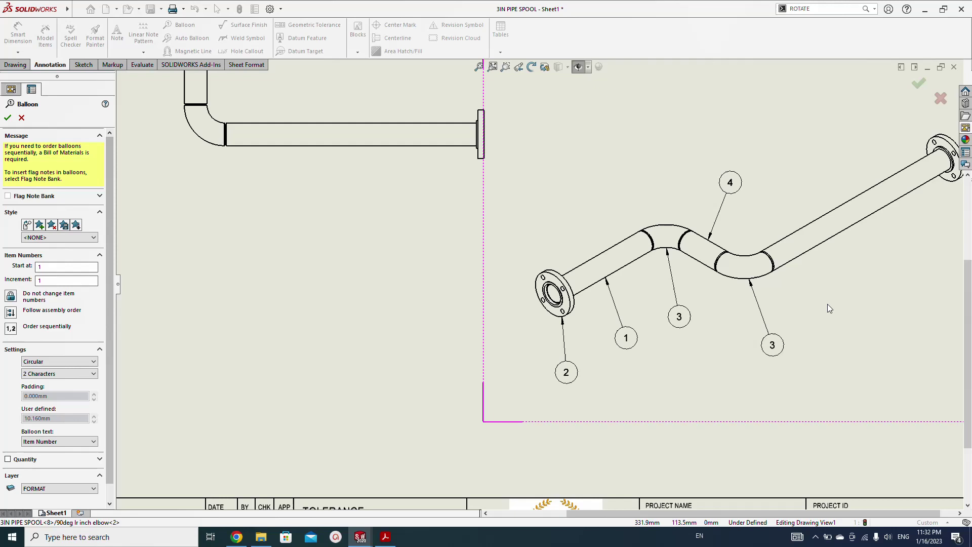
click(814, 247)
click(850, 294)
middle_drag(855, 264, 746, 349)
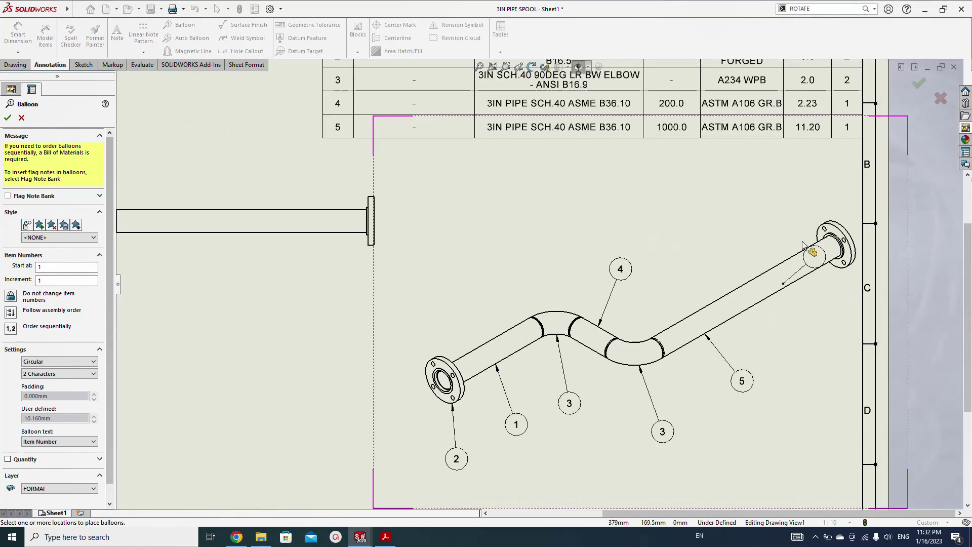
click(823, 223)
click(781, 190)
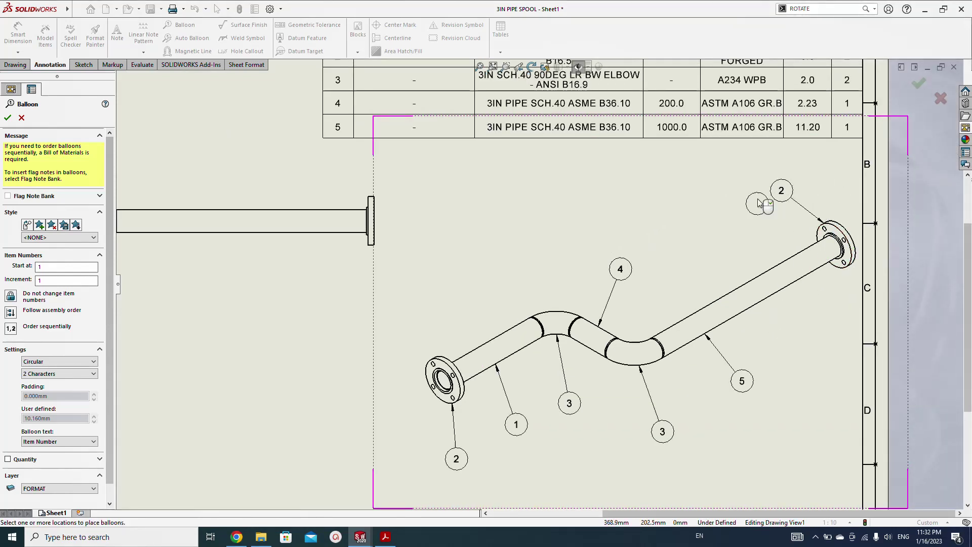
key(Escape)
Save the 3IN PIPE SPOOL drawing and check the title block shows weight 30.63, material SEE BOM.
key(f)
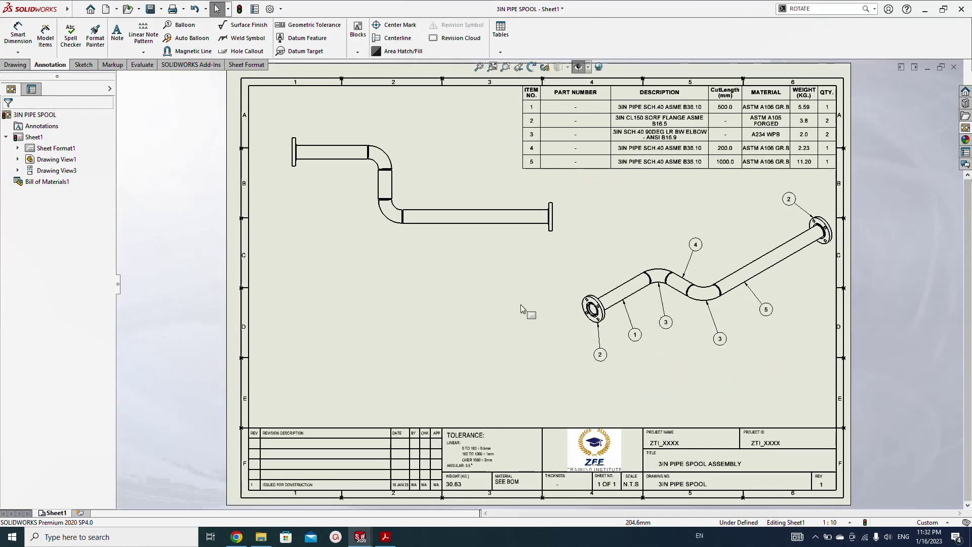
key(ctrl+s)
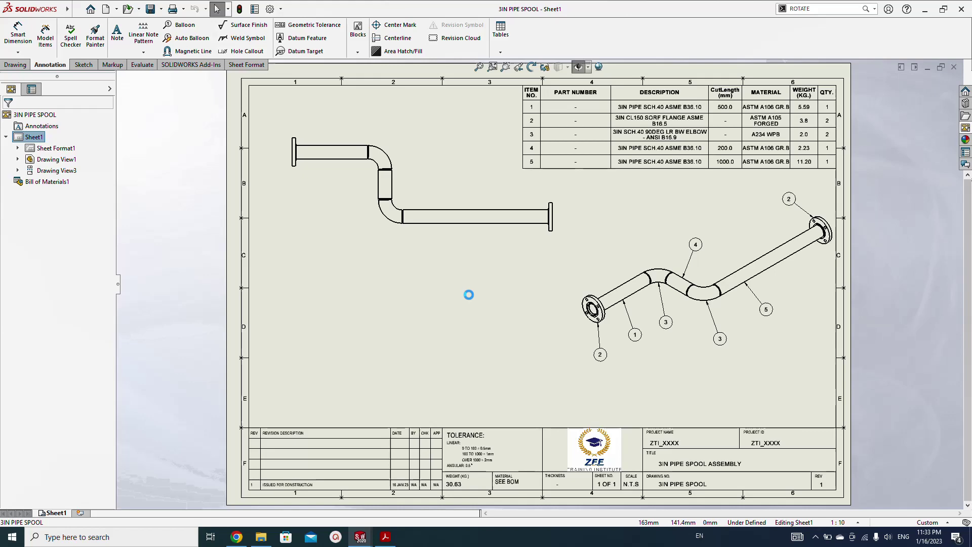
scroll(650, 472, down, 4)
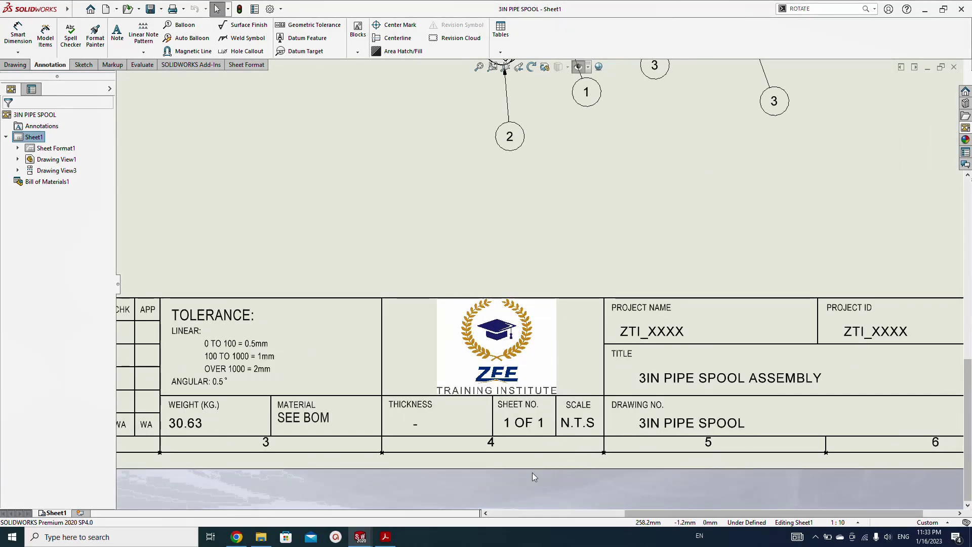
key(f)
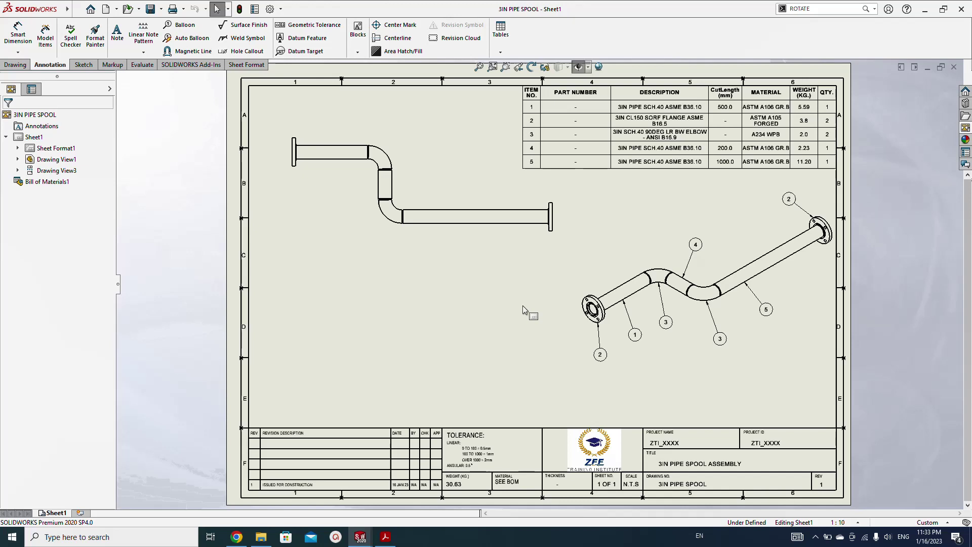
click(433, 300)
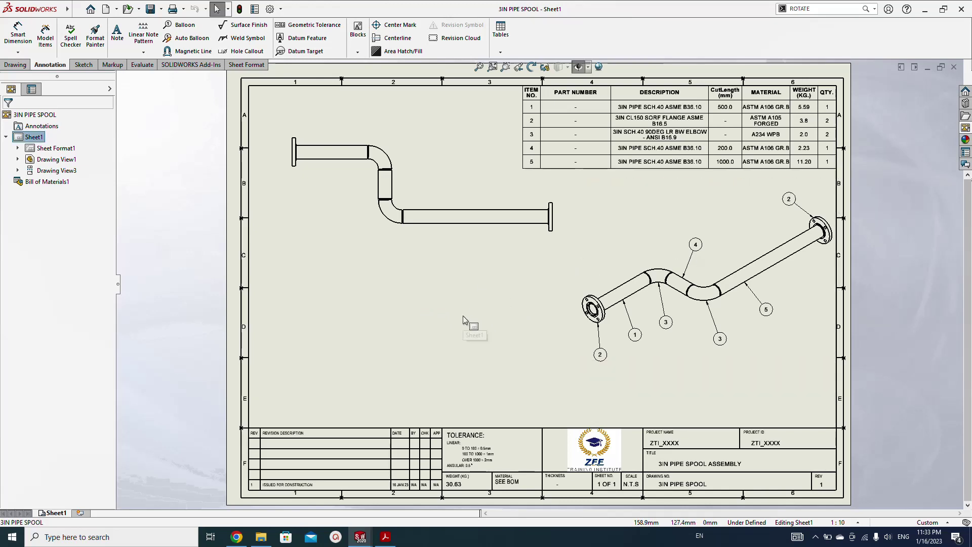